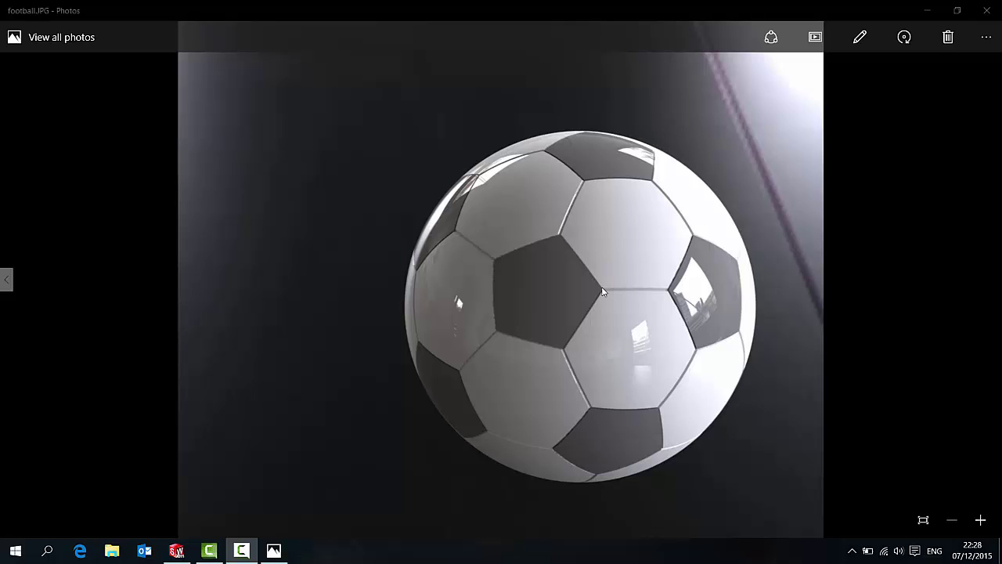
Show the football section photo, then close Photos to return to SOLIDWORKS.
{"action": "left_click", "coordinate": [7, 279]}
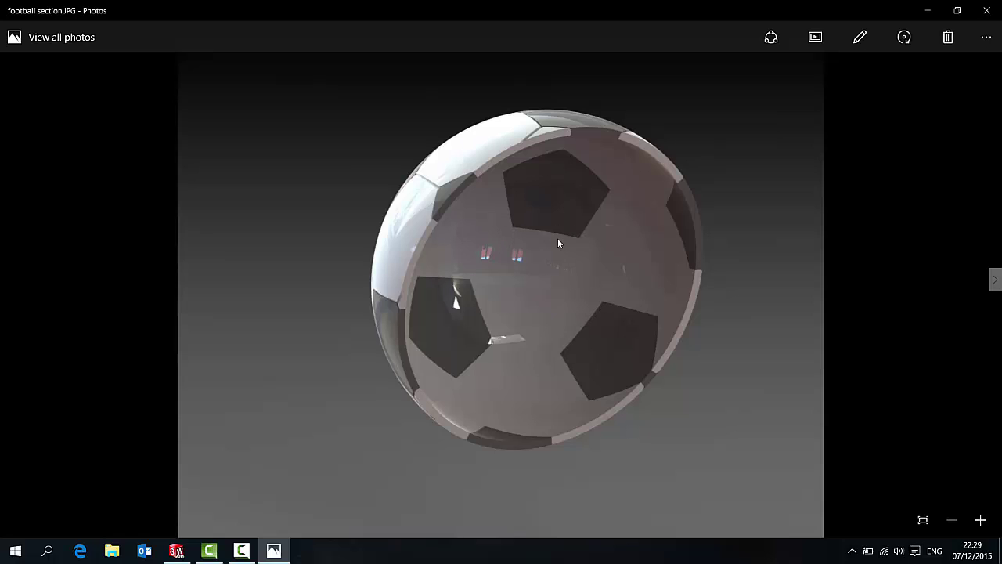
{"action": "left_click", "coordinate": [987, 10]}
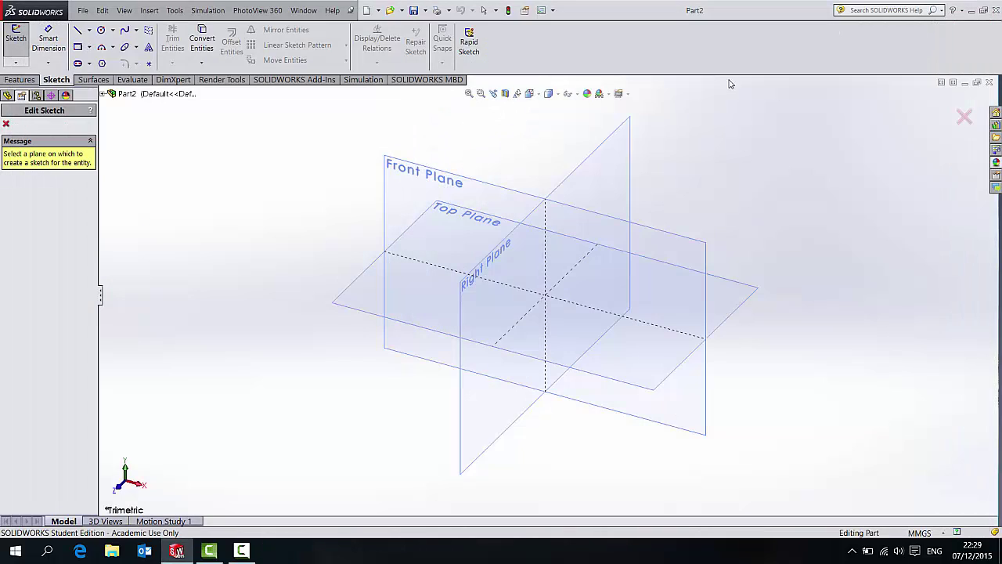
Sketch a half-circle on the Front Plane: a 300 mm vertical line closed by an arc.
{"action": "left_click", "coordinate": [78, 30]}
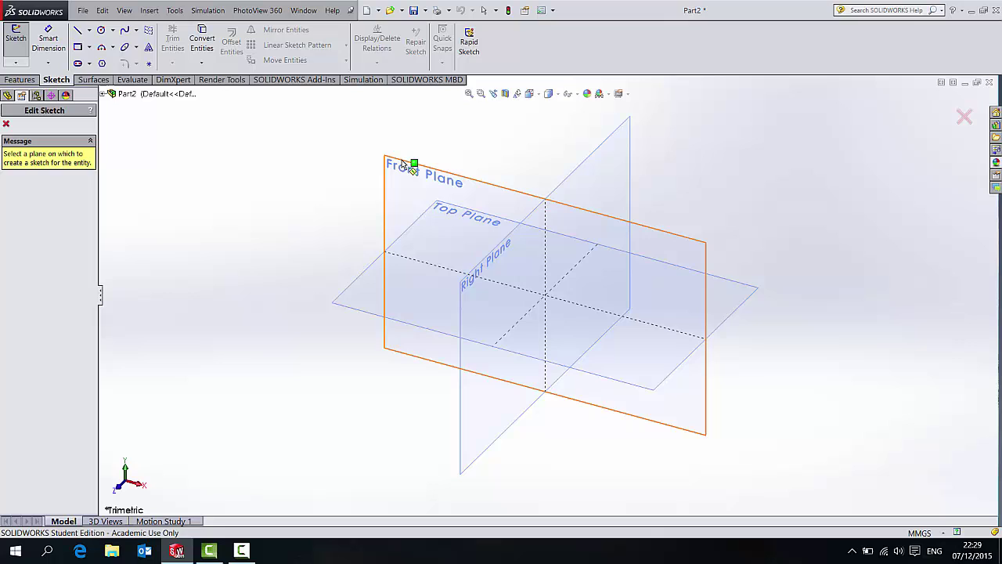
{"action": "left_click", "coordinate": [383, 188]}
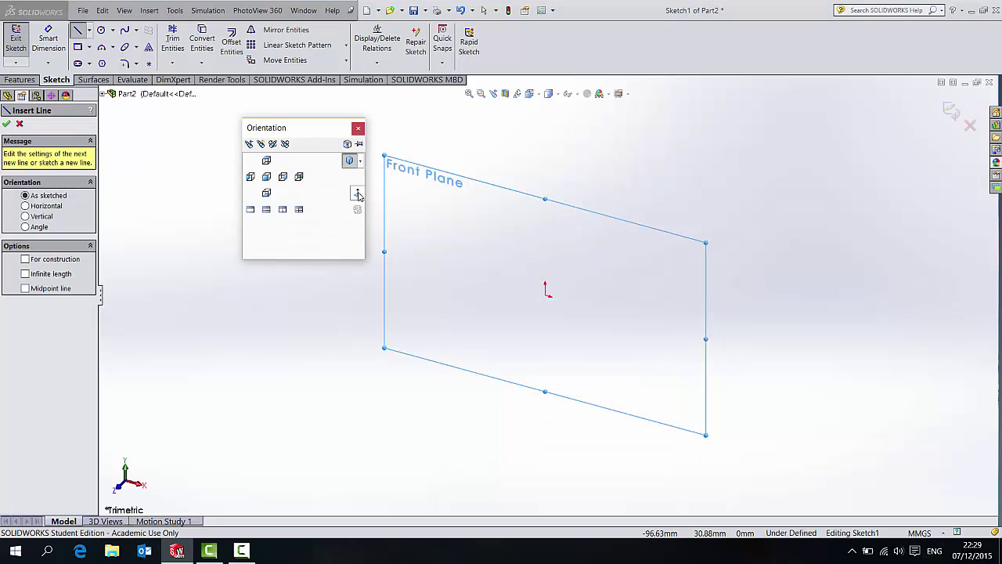
{"action": "left_click", "coordinate": [357, 193]}
{"action": "left_click", "coordinate": [548, 291]}
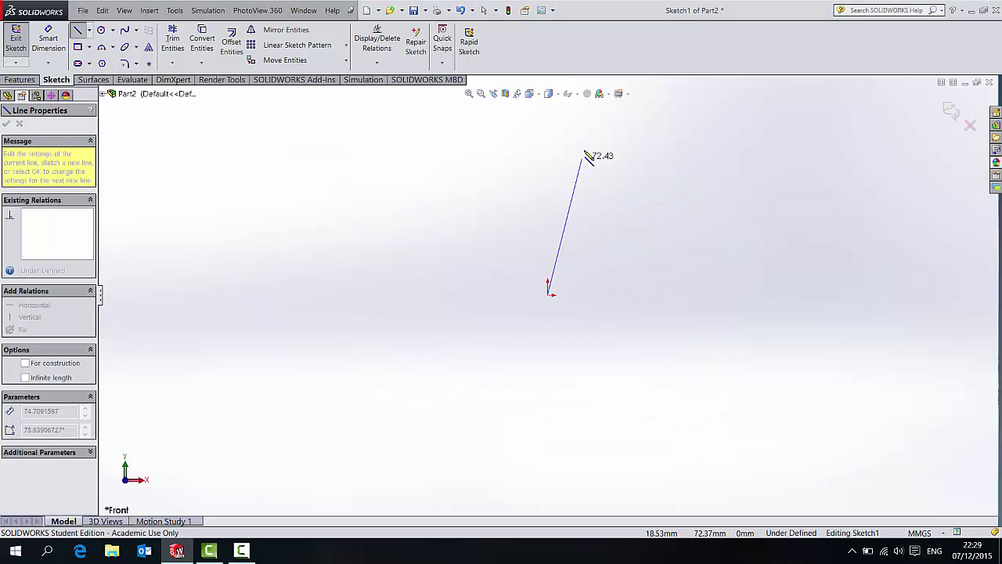
{"action": "left_click", "coordinate": [553, 125]}
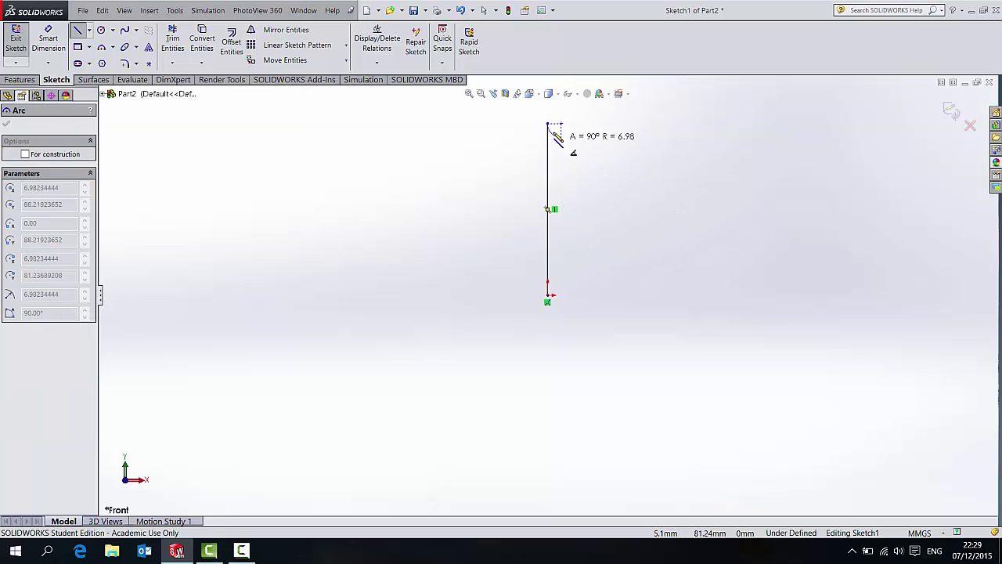
{"action": "left_click", "coordinate": [548, 301]}
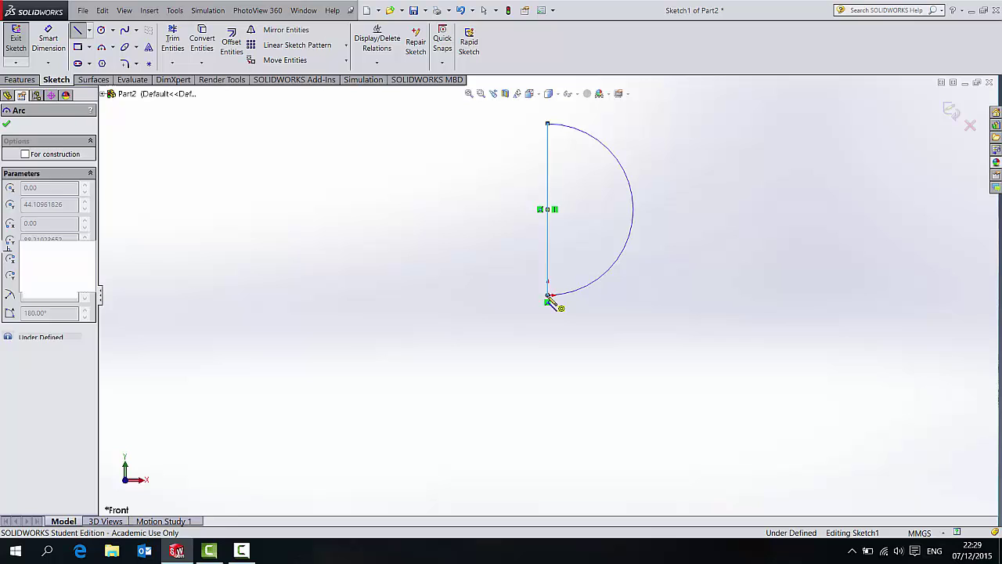
{"action": "key", "text": "Escape"}
{"action": "left_click", "coordinate": [549, 186]}
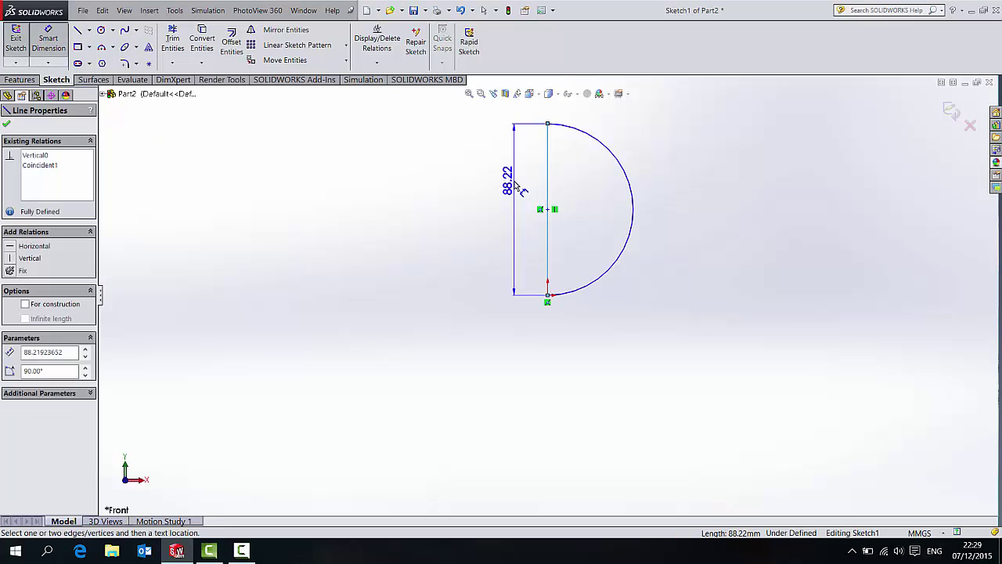
{"action": "left_click", "coordinate": [513, 184]}
{"action": "type", "text": "300"}
{"action": "key", "text": "Return"}
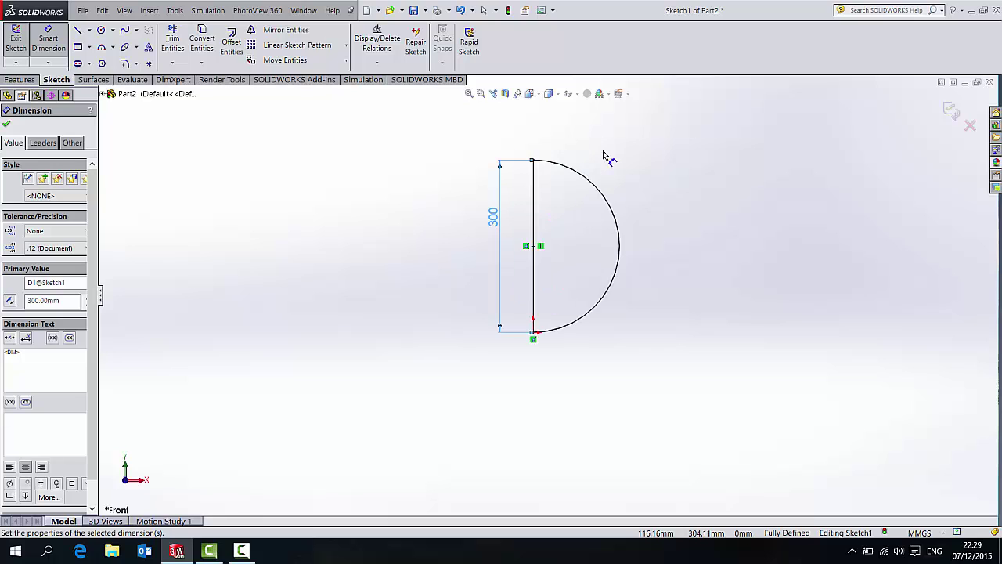
Revolve the half-circle 360° about its vertical line to form the sphere.
{"action": "left_click", "coordinate": [19, 80]}
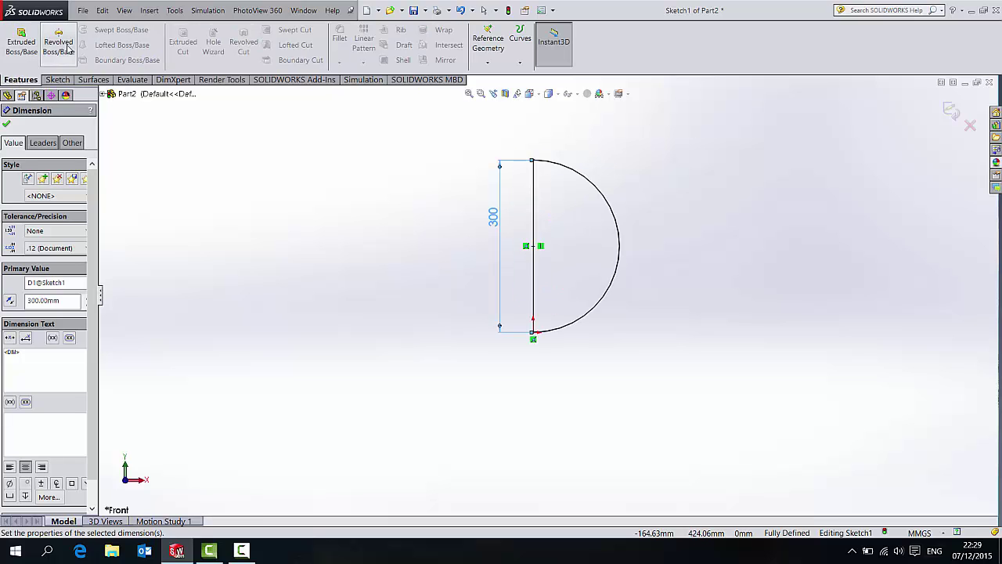
{"action": "left_click", "coordinate": [58, 43]}
{"action": "left_click", "coordinate": [510, 204]}
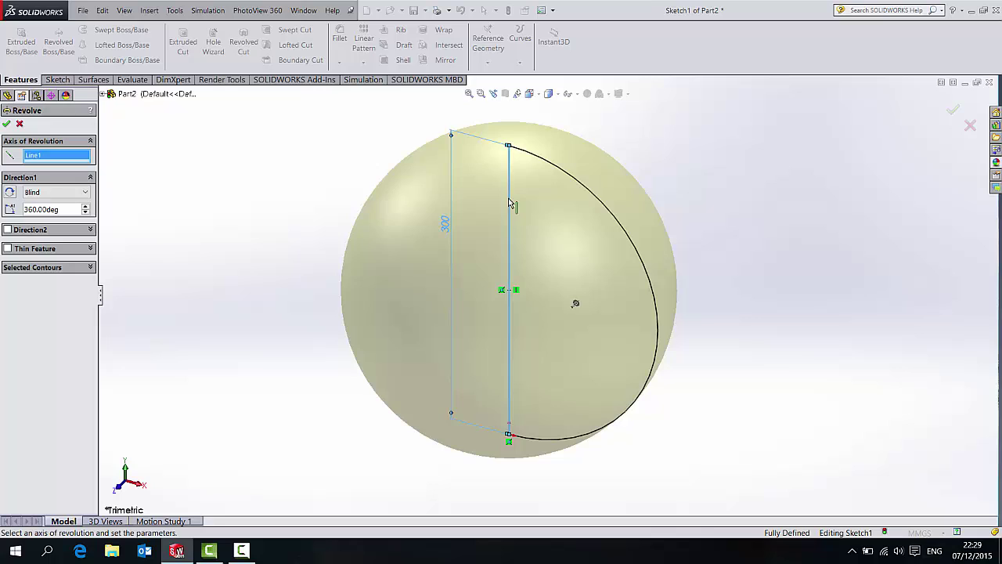
{"action": "key", "text": "Return"}
{"action": "left_click", "coordinate": [305, 190]}
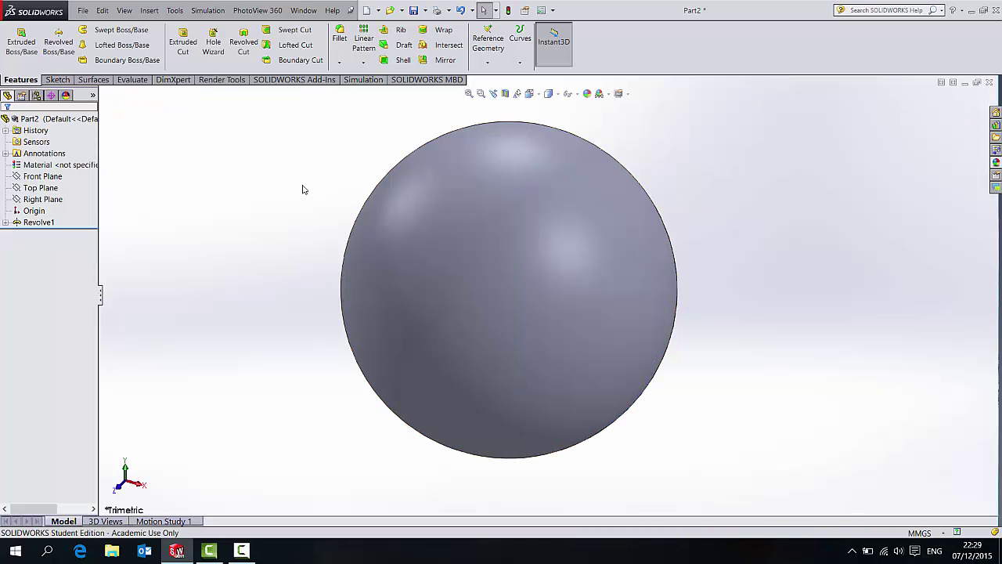
Start a 3D sketch with the Line tool, viewed from the Top Plane.
{"action": "left_click", "coordinate": [58, 80]}
{"action": "left_click", "coordinate": [16, 63]}
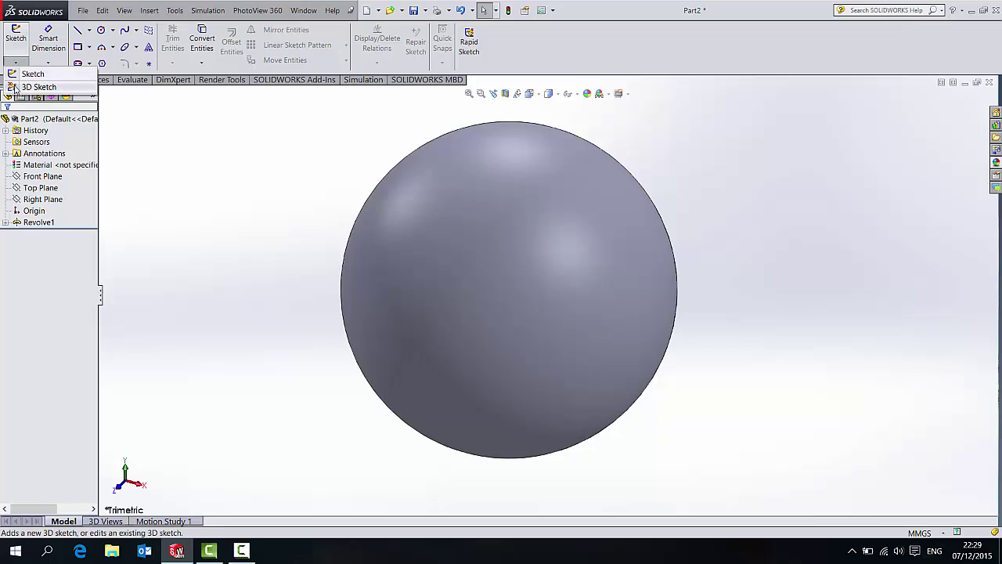
{"action": "left_click", "coordinate": [21, 88]}
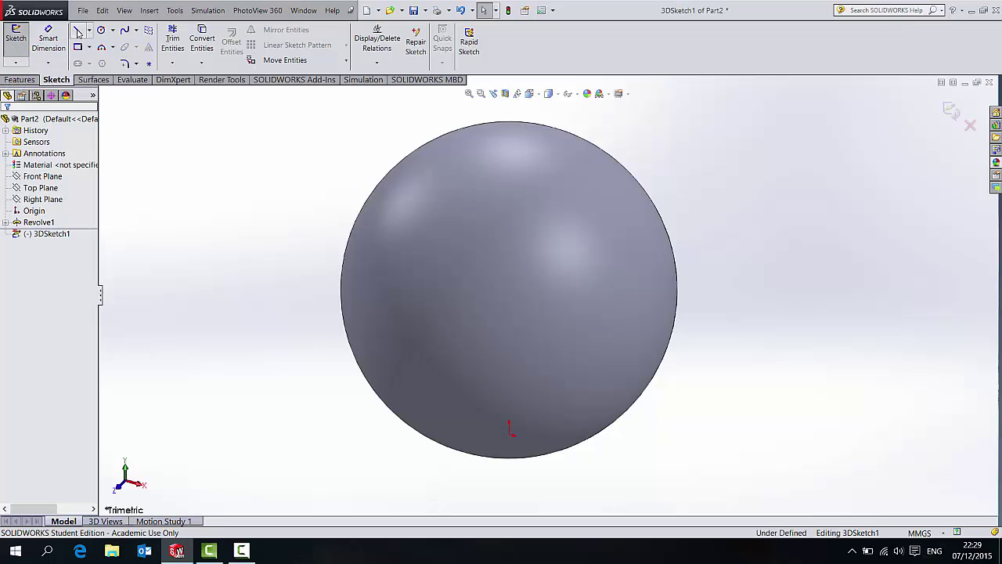
{"action": "left_click", "coordinate": [78, 30]}
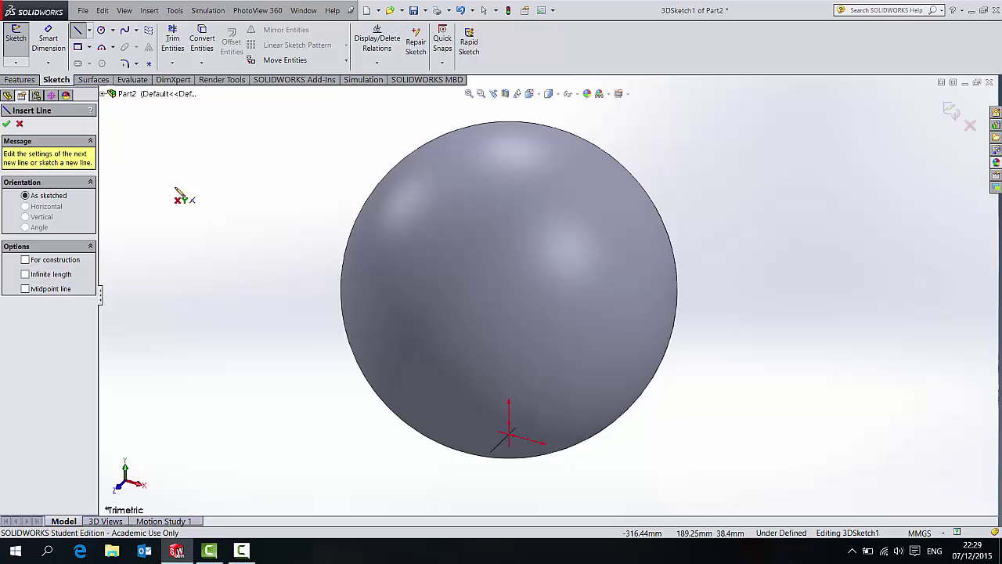
{"action": "left_click", "coordinate": [102, 93]}
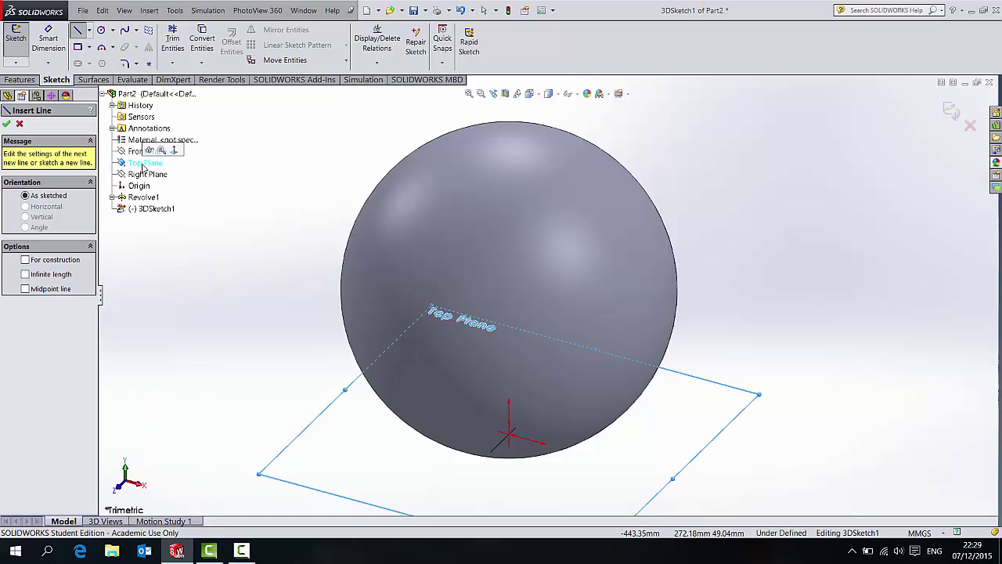
{"action": "left_click", "coordinate": [146, 162]}
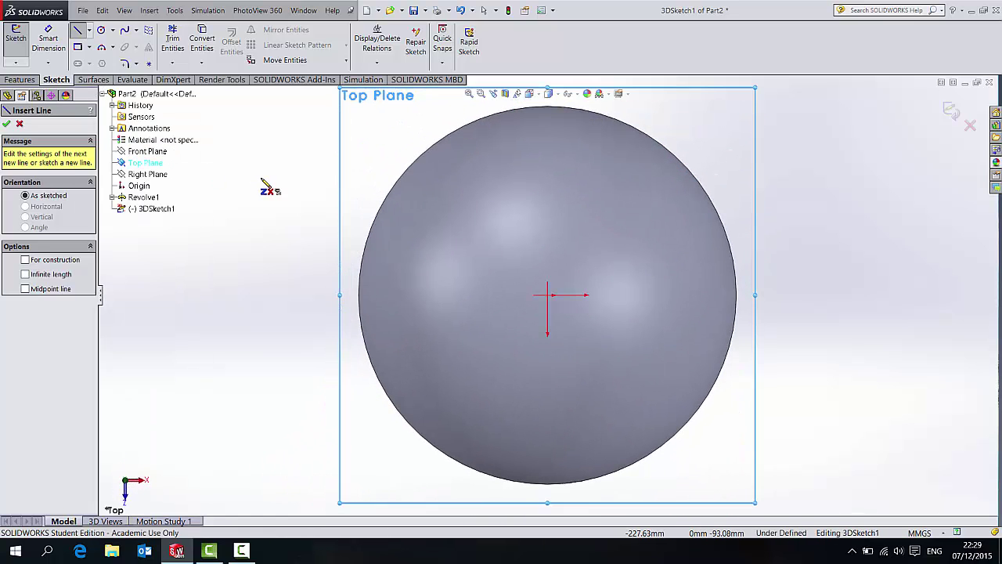
{"action": "key", "text": "Escape"}
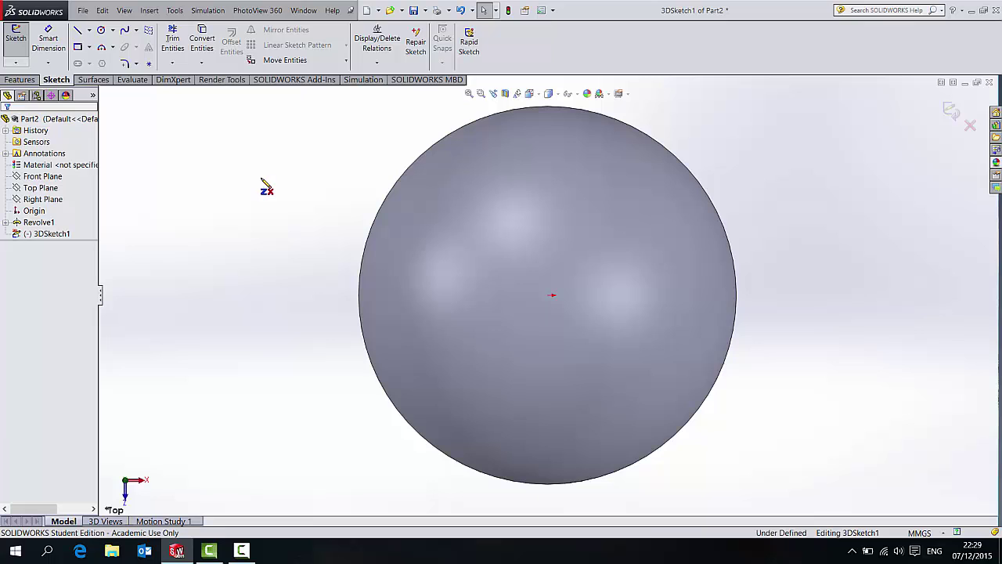
{"action": "left_click", "coordinate": [16, 62]}
{"action": "left_click", "coordinate": [33, 74]}
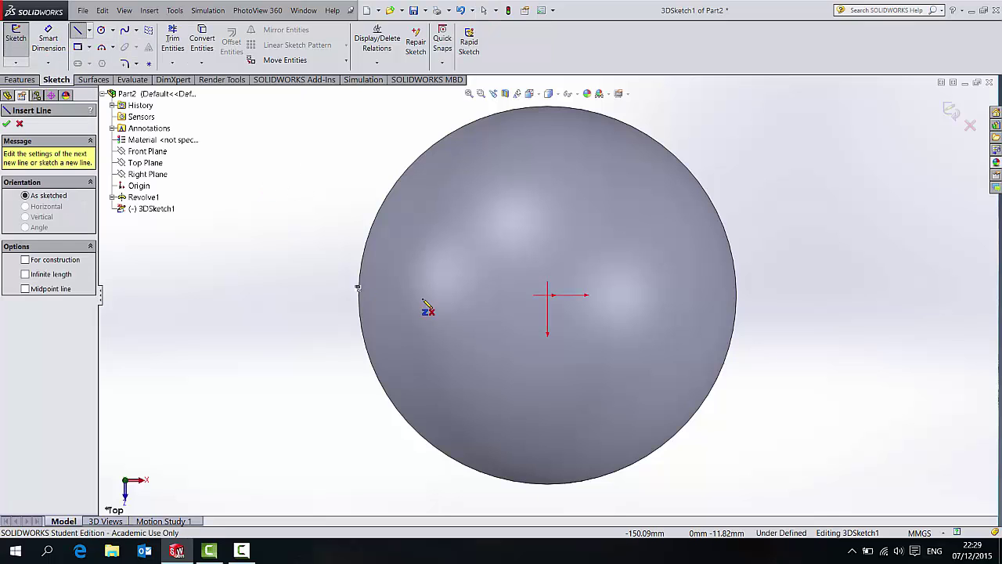
Draw a closed five-sided outline over the sphere.
{"action": "left_click", "coordinate": [496, 366]}
{"action": "left_click", "coordinate": [629, 367]}
{"action": "left_click", "coordinate": [669, 263]}
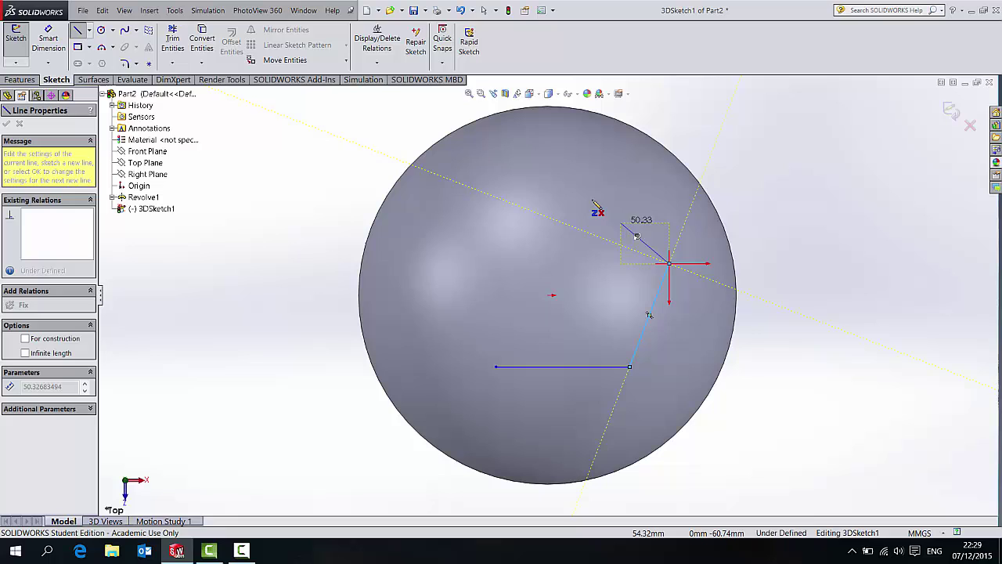
{"action": "left_click", "coordinate": [583, 180]}
{"action": "left_click", "coordinate": [470, 241]}
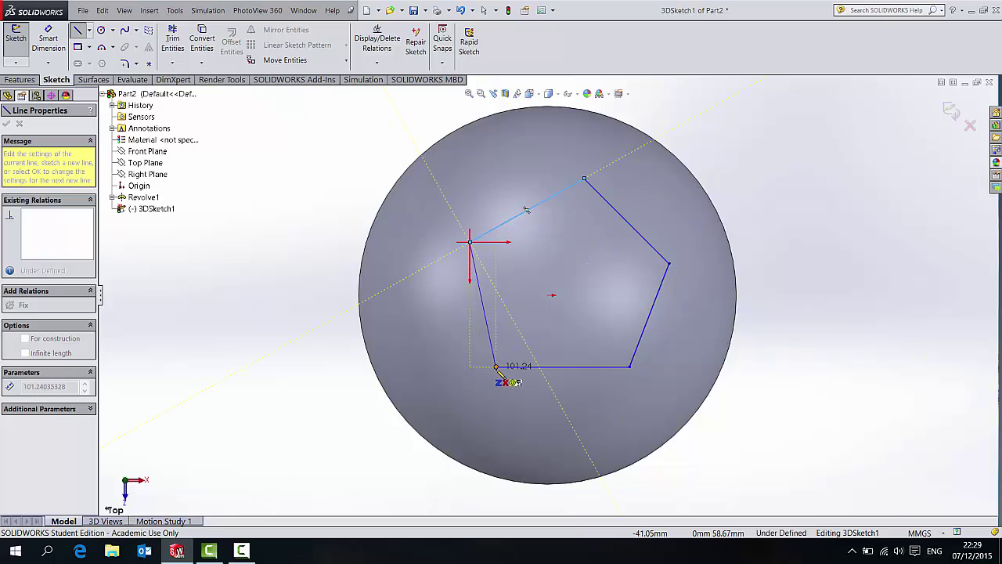
{"action": "left_click", "coordinate": [495, 366]}
{"action": "key", "text": "Escape"}
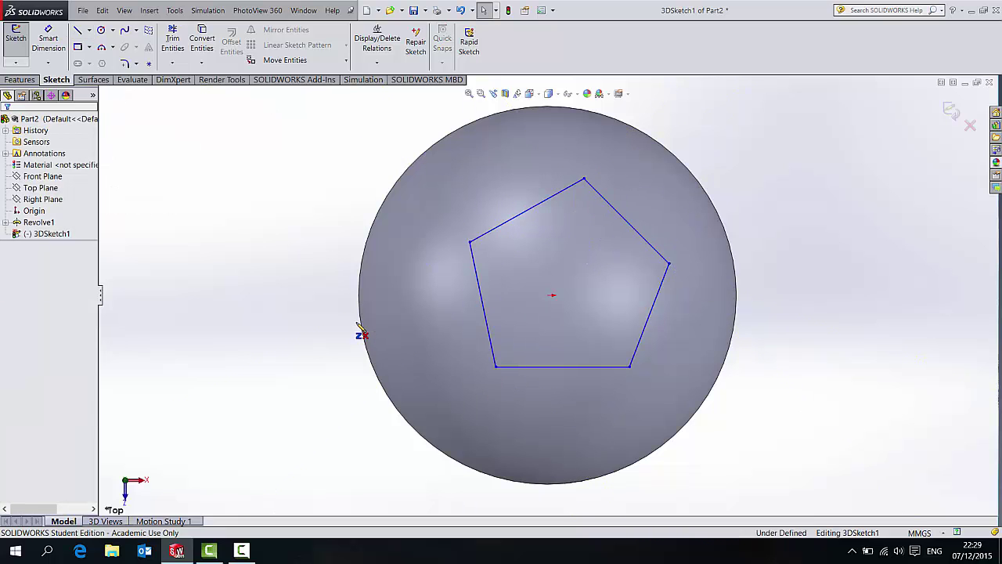
Pin the pentagon's upper-left and lower-left corners On Surface to the sphere face.
{"action": "mouse_move", "coordinate": [418, 403]}
{"action": "middle_mouse_down"}
{"action": "mouse_move", "coordinate": [425, 285]}
{"action": "mouse_move", "coordinate": [459, 164]}
{"action": "mouse_move", "coordinate": [503, 277]}
{"action": "middle_mouse_up"}
{"action": "scroll", "coordinate": [503, 277], "scroll_direction": "up", "scroll_amount": 3}
{"action": "mouse_move", "coordinate": [539, 353]}
{"action": "middle_mouse_down"}
{"action": "mouse_move", "coordinate": [522, 167]}
{"action": "mouse_move", "coordinate": [549, 193]}
{"action": "mouse_move", "coordinate": [557, 148]}
{"action": "mouse_move", "coordinate": [595, 157]}
{"action": "mouse_move", "coordinate": [600, 224]}
{"action": "mouse_move", "coordinate": [591, 235]}
{"action": "middle_mouse_up"}
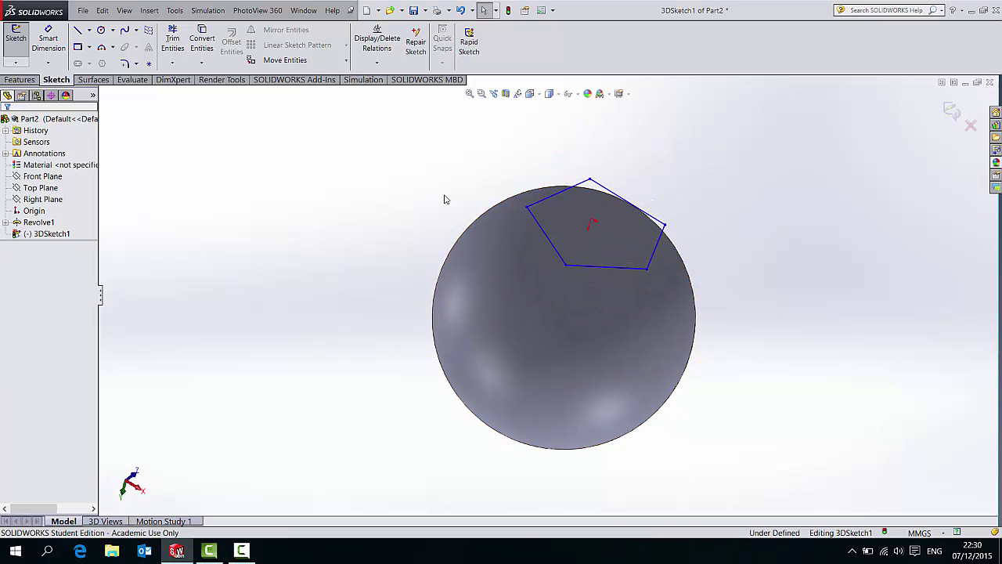
{"action": "left_click", "coordinate": [527, 207]}
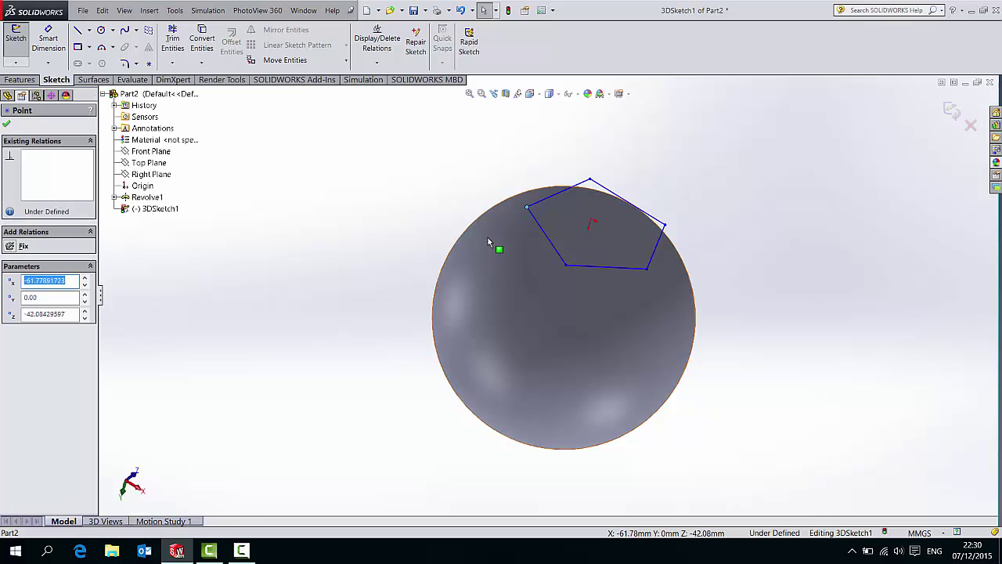
{"action": "left_click", "coordinate": [488, 239], "text": "ctrl"}
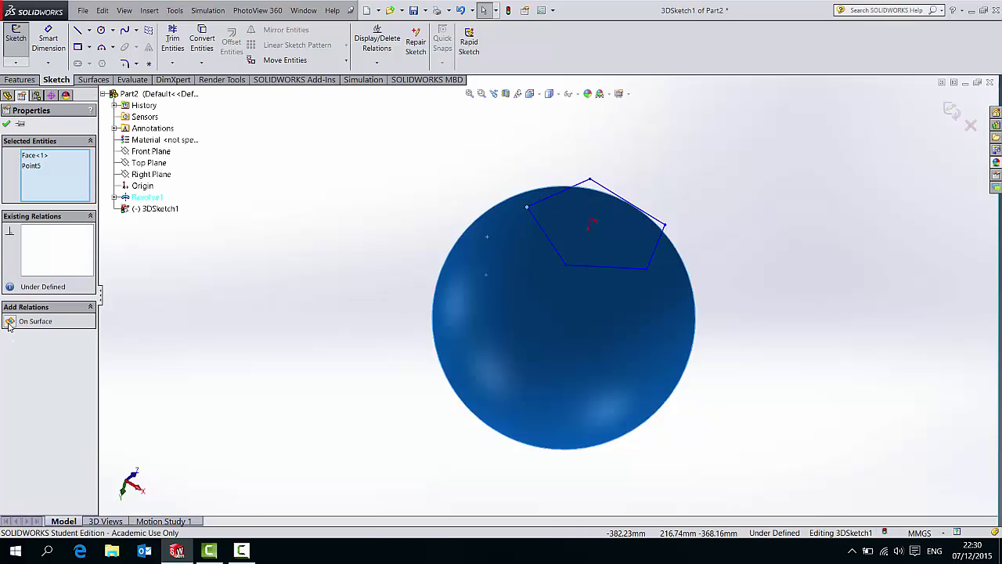
{"action": "left_click", "coordinate": [10, 322]}
{"action": "left_click", "coordinate": [570, 278]}
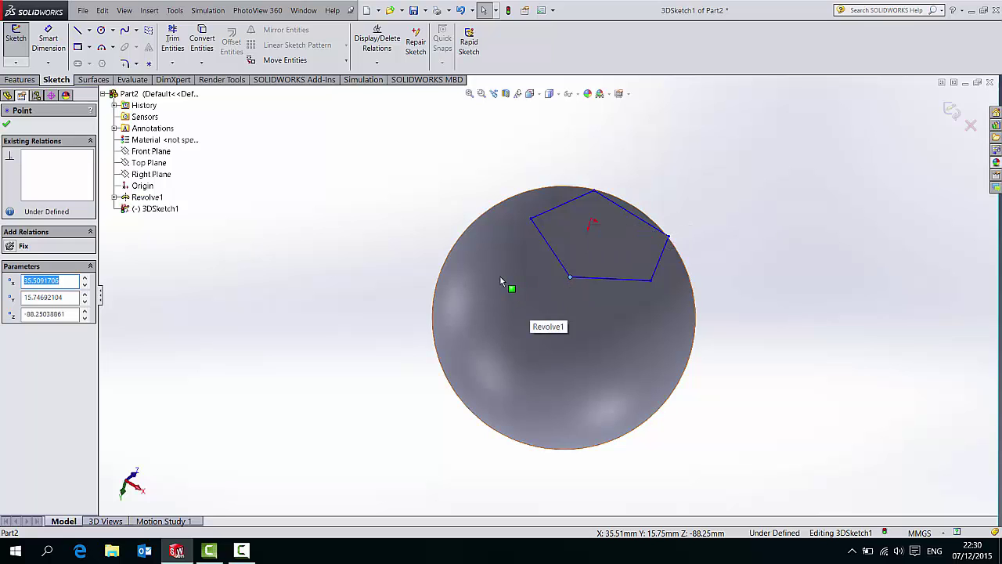
{"action": "left_click", "coordinate": [500, 276], "text": "ctrl"}
{"action": "left_click", "coordinate": [10, 322]}
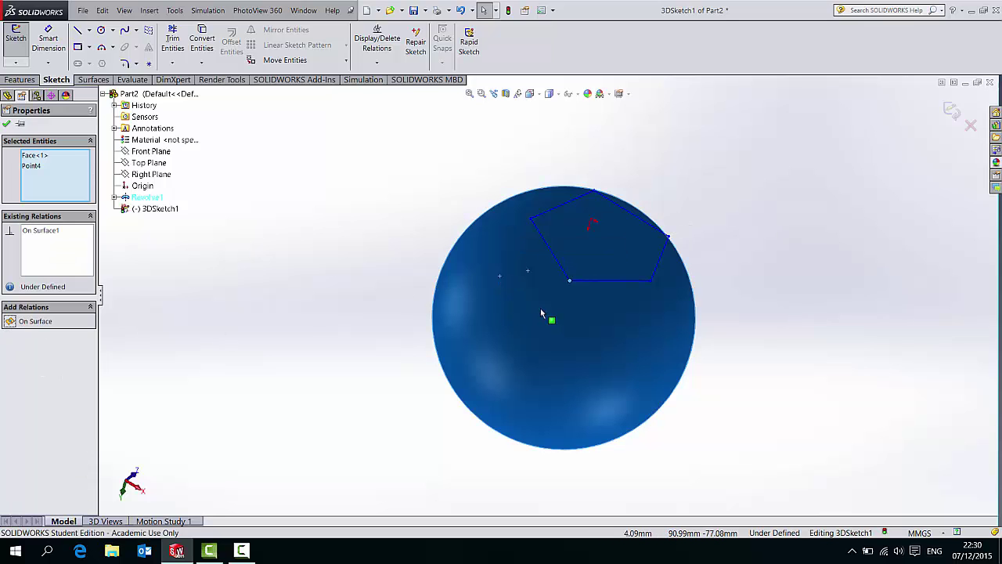
Pin the lower-right, upper-right and top corners On Surface to the sphere face.
{"action": "left_click", "coordinate": [652, 281]}
{"action": "left_click", "coordinate": [643, 309], "text": "ctrl"}
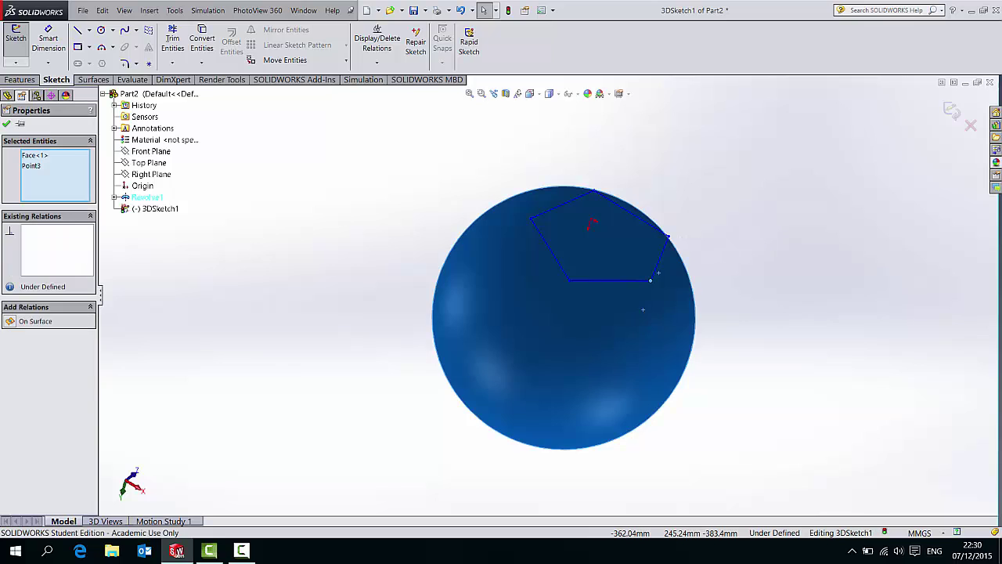
{"action": "left_click", "coordinate": [17, 322]}
{"action": "left_click", "coordinate": [668, 238]}
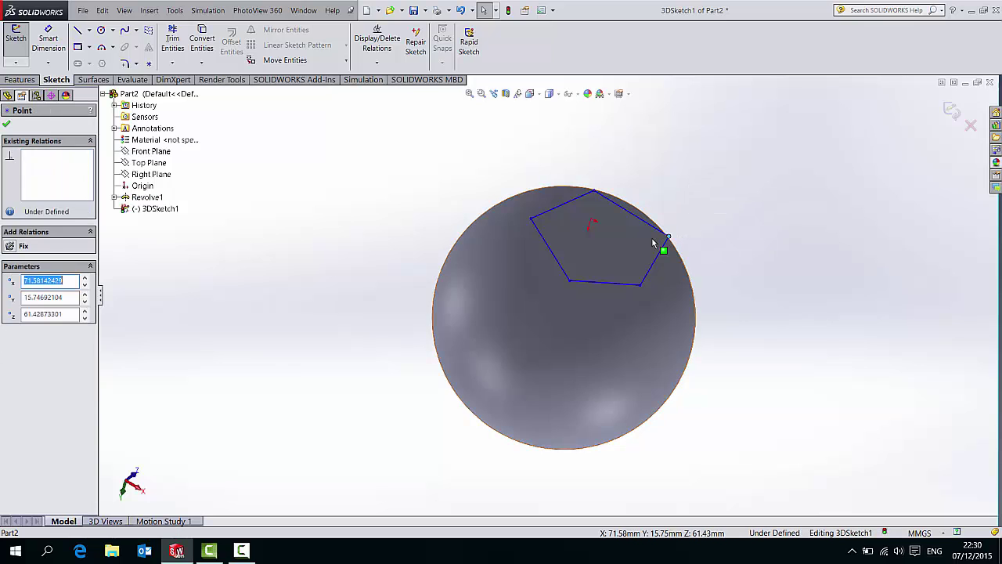
{"action": "left_click", "coordinate": [442, 291], "text": "ctrl"}
{"action": "left_click", "coordinate": [17, 322]}
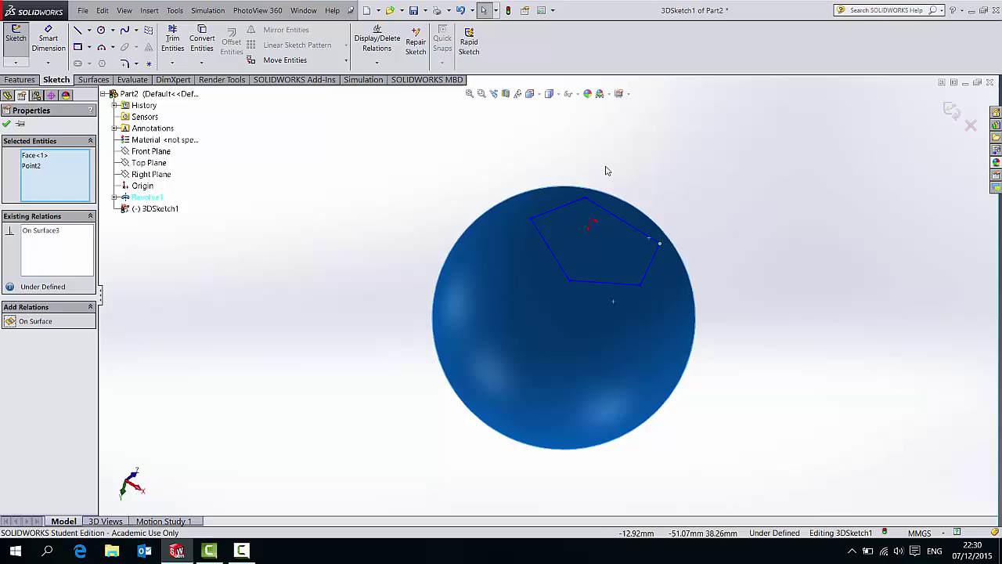
{"action": "left_click", "coordinate": [584, 201]}
{"action": "left_click", "coordinate": [550, 203], "text": "ctrl"}
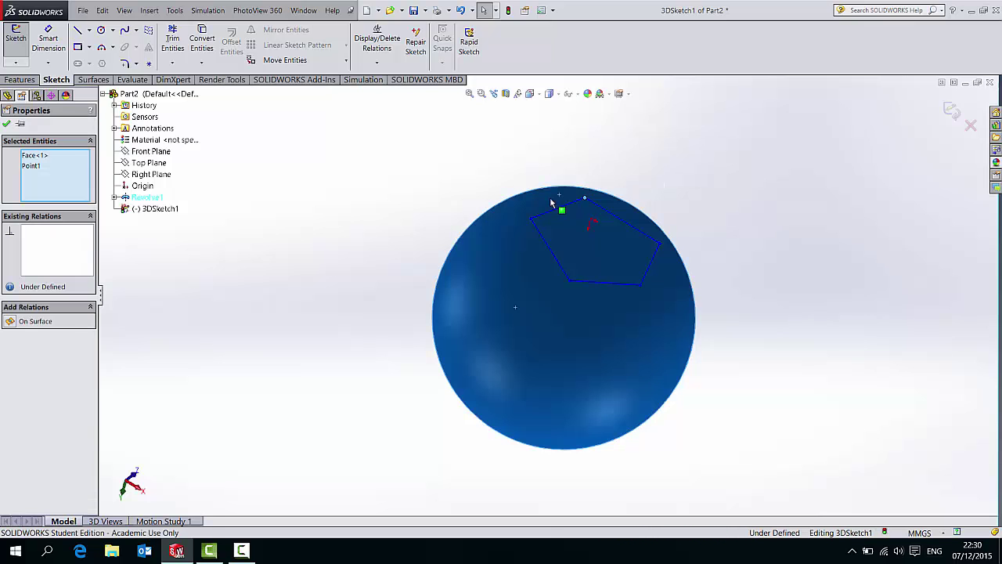
{"action": "left_click", "coordinate": [10, 321]}
{"action": "mouse_move", "coordinate": [405, 352]}
{"action": "middle_mouse_down"}
{"action": "mouse_move", "coordinate": [401, 360]}
{"action": "mouse_move", "coordinate": [386, 263]}
{"action": "mouse_move", "coordinate": [347, 238]}
{"action": "mouse_move", "coordinate": [289, 223]}
{"action": "mouse_move", "coordinate": [293, 206]}
{"action": "mouse_move", "coordinate": [262, 344]}
{"action": "mouse_move", "coordinate": [275, 387]}
{"action": "middle_mouse_up"}
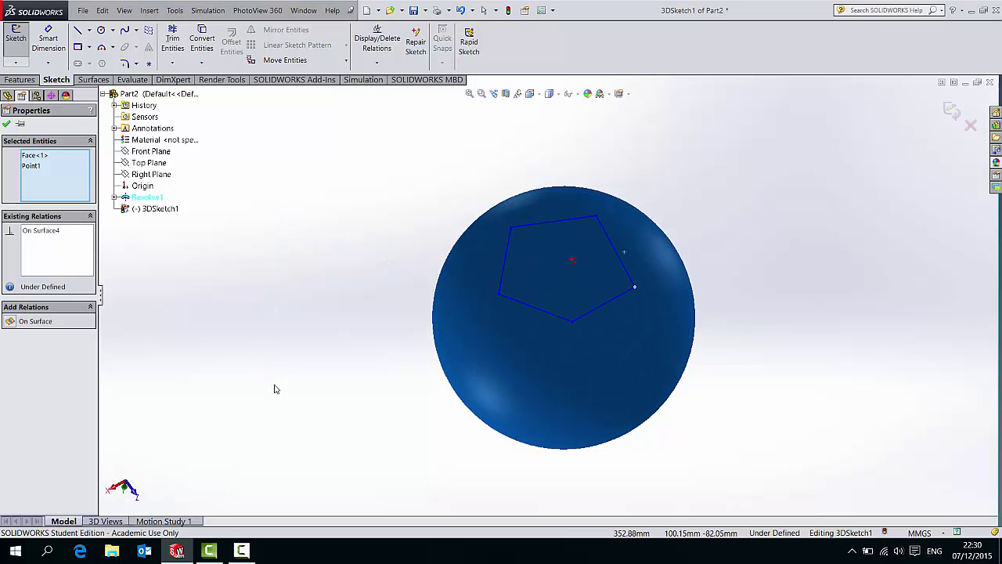
{"action": "key", "text": "space"}
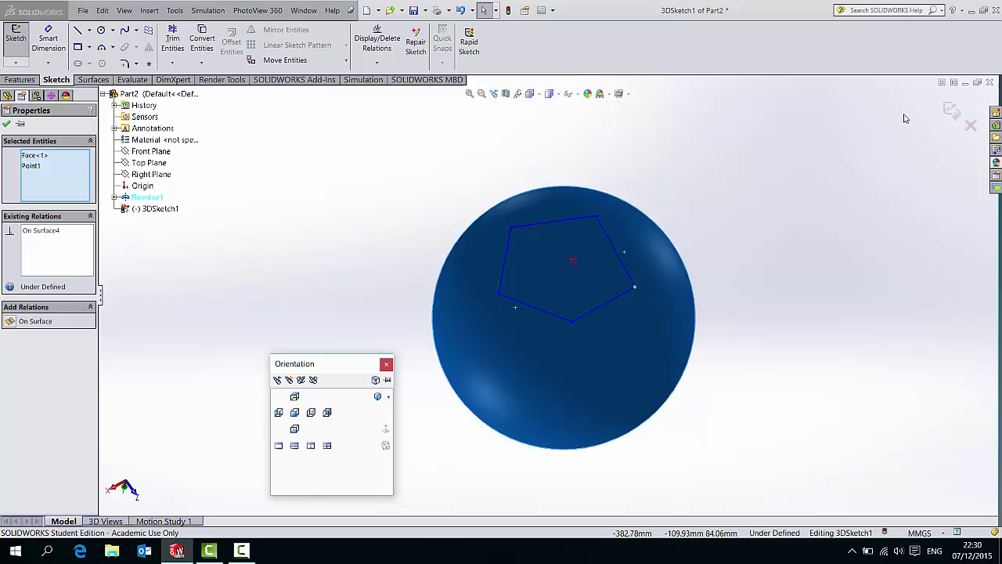
View the sketch normal to the Top Plane.
{"action": "left_click", "coordinate": [656, 172]}
{"action": "mouse_move", "coordinate": [621, 186]}
{"action": "middle_mouse_down"}
{"action": "mouse_move", "coordinate": [593, 226]}
{"action": "mouse_move", "coordinate": [519, 277]}
{"action": "mouse_move", "coordinate": [517, 336]}
{"action": "middle_mouse_up"}
{"action": "left_click", "coordinate": [41, 188]}
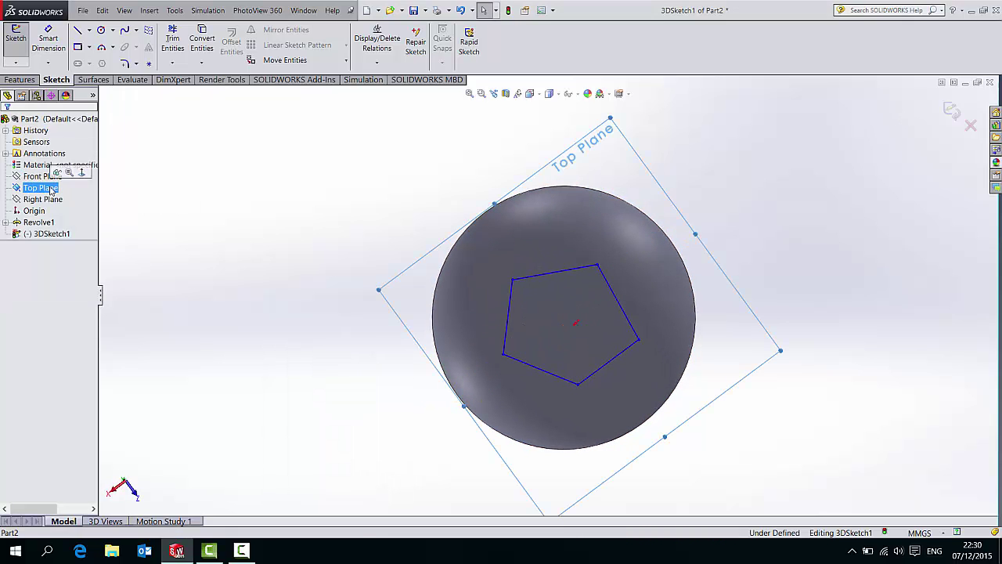
{"action": "left_click", "coordinate": [81, 180]}
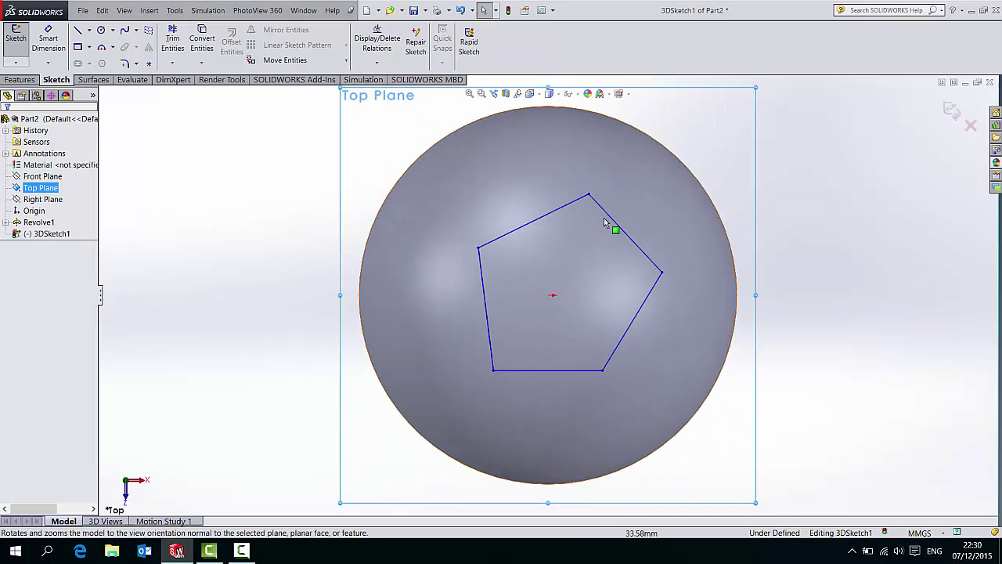
{"action": "key", "text": "Escape"}
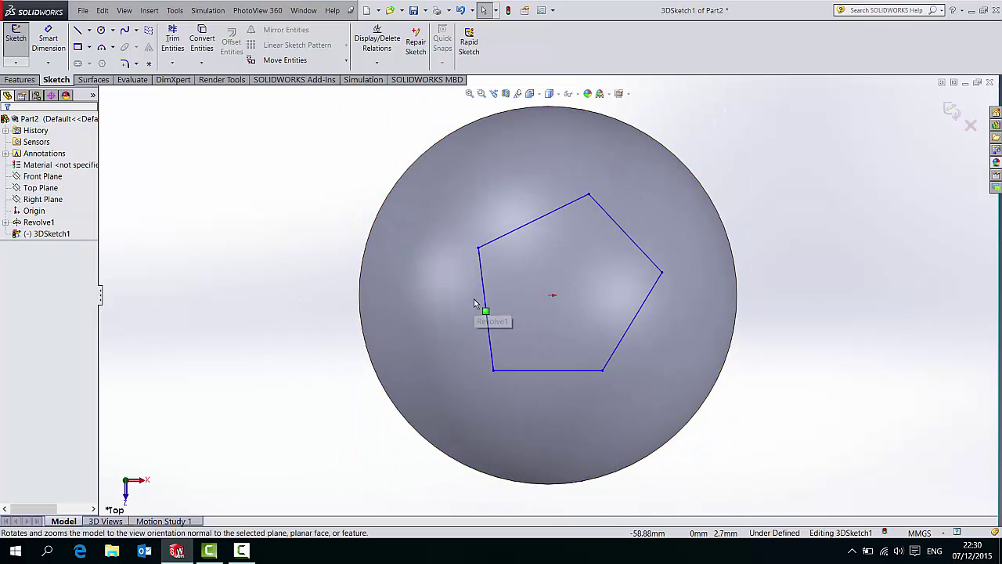
Apply an Equal relation to all five pentagon sides, then drag the left corner into place.
{"action": "left_click", "coordinate": [557, 210]}
{"action": "left_click", "coordinate": [613, 220], "text": "ctrl"}
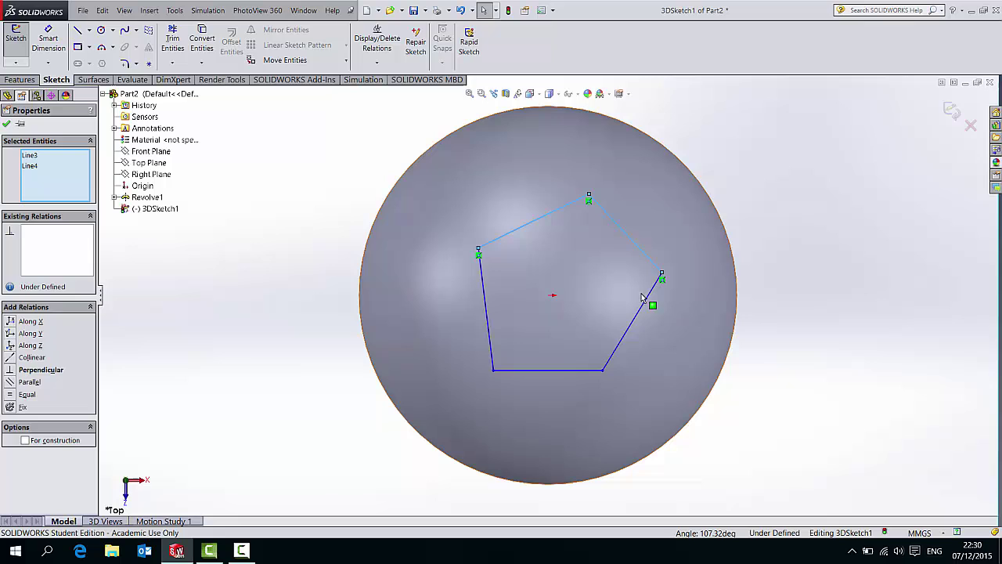
{"action": "left_click", "coordinate": [644, 306], "text": "ctrl"}
{"action": "left_click", "coordinate": [546, 370], "text": "ctrl"}
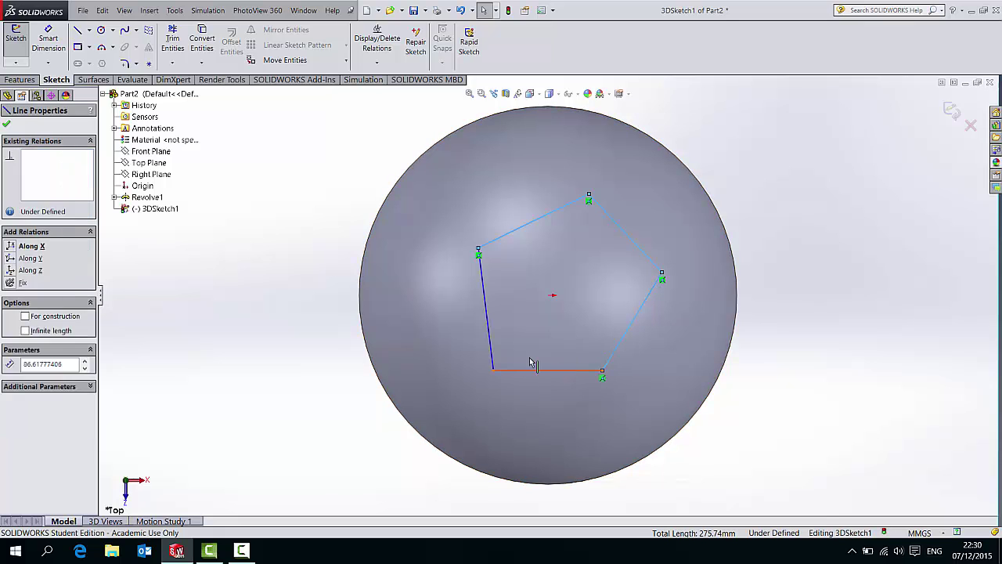
{"action": "left_click", "coordinate": [491, 321], "text": "ctrl"}
{"action": "left_click", "coordinate": [11, 382]}
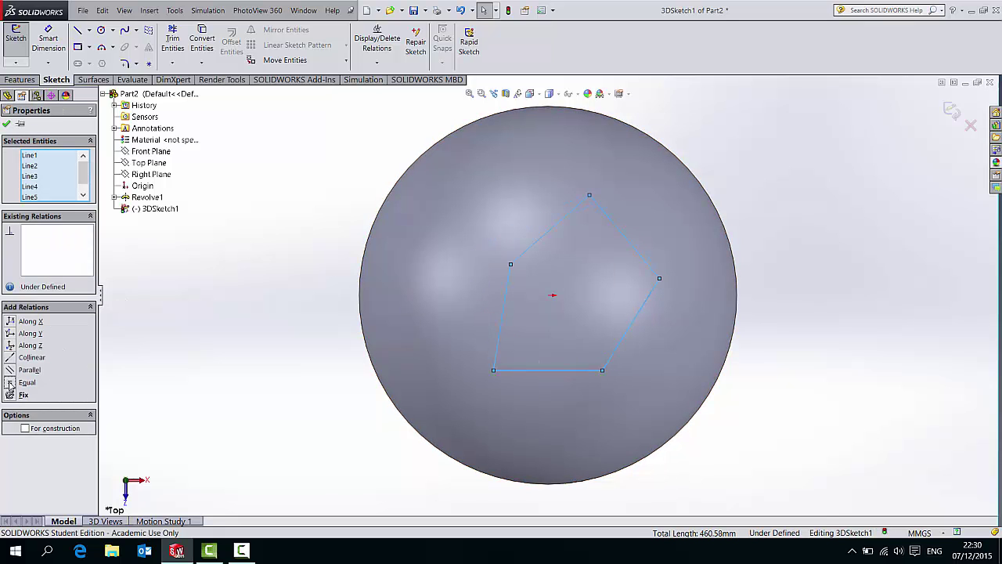
{"action": "left_click", "coordinate": [290, 176]}
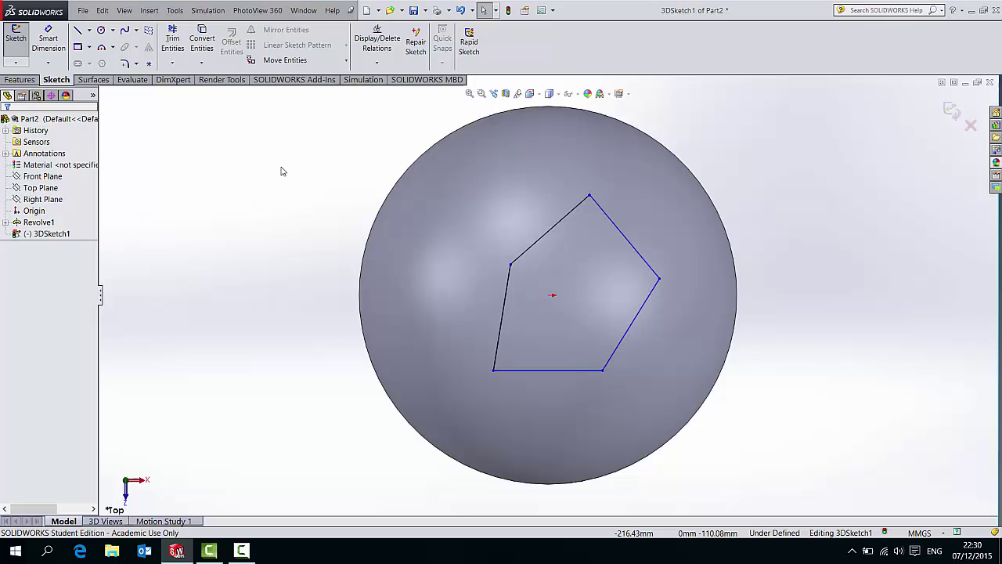
{"action": "left_click", "coordinate": [498, 260]}
{"action": "left_click_drag", "start_coordinate": [498, 259], "coordinate": [475, 263]}
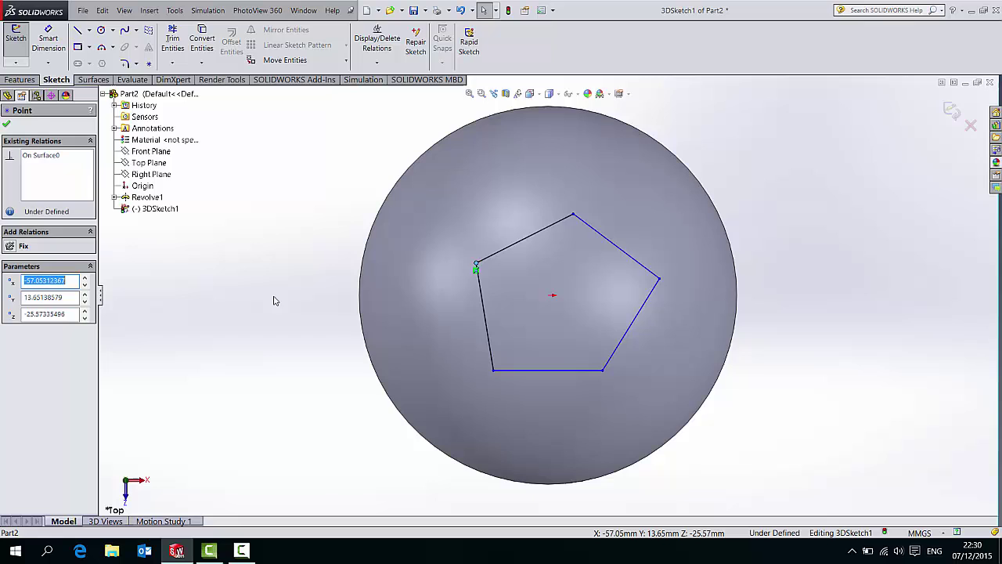
Draw a centerline from the pentagon's top corner to the bottom edge midpoint, set Along Z.
{"action": "left_click", "coordinate": [259, 301]}
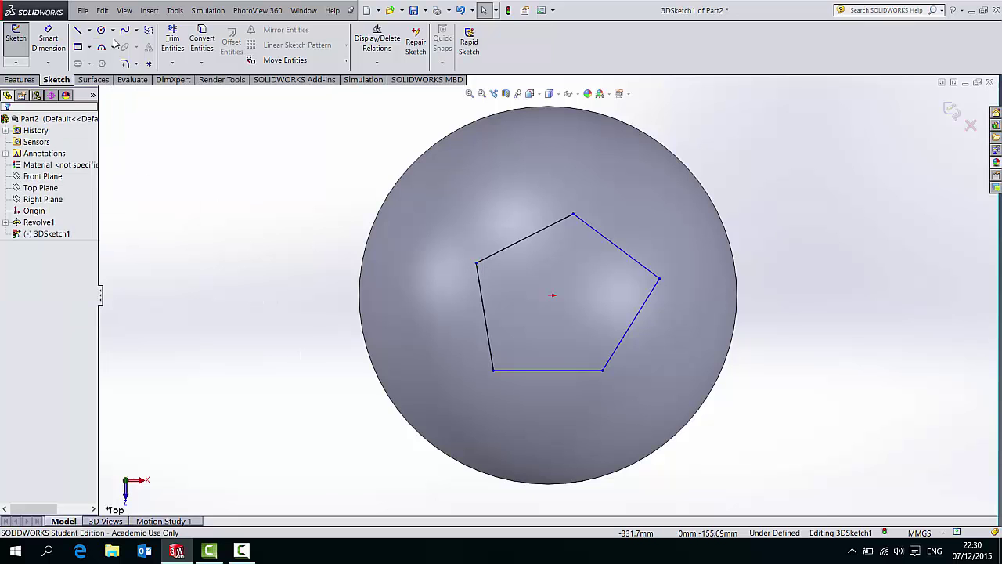
{"action": "left_click", "coordinate": [90, 30]}
{"action": "left_click", "coordinate": [106, 58]}
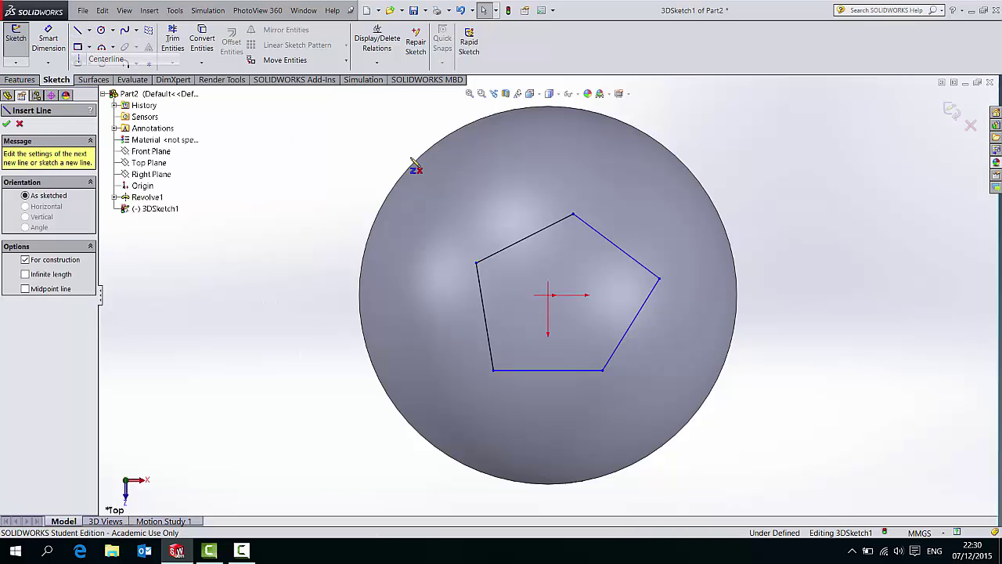
{"action": "left_click", "coordinate": [573, 215]}
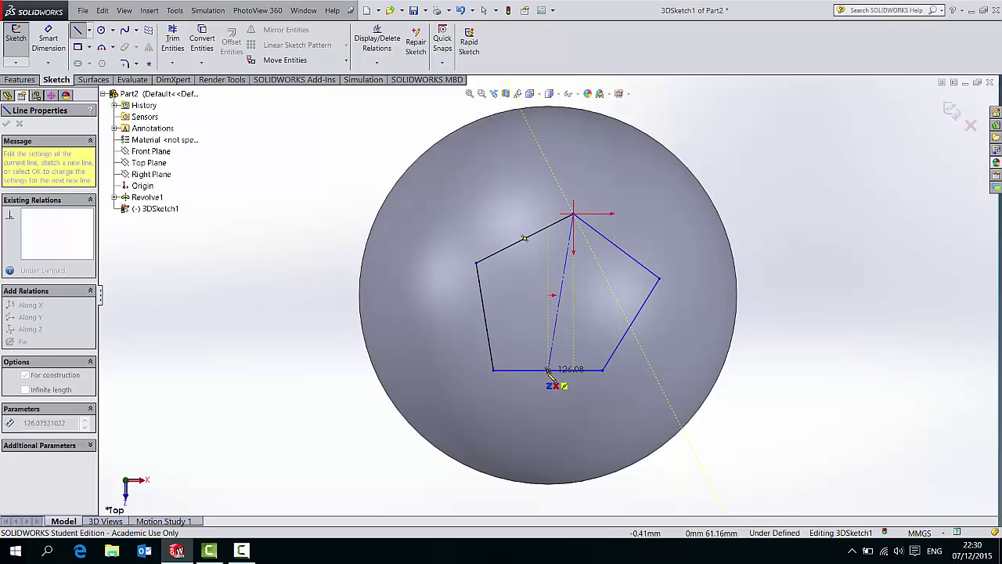
{"action": "left_click", "coordinate": [586, 407]}
{"action": "key", "text": "Escape"}
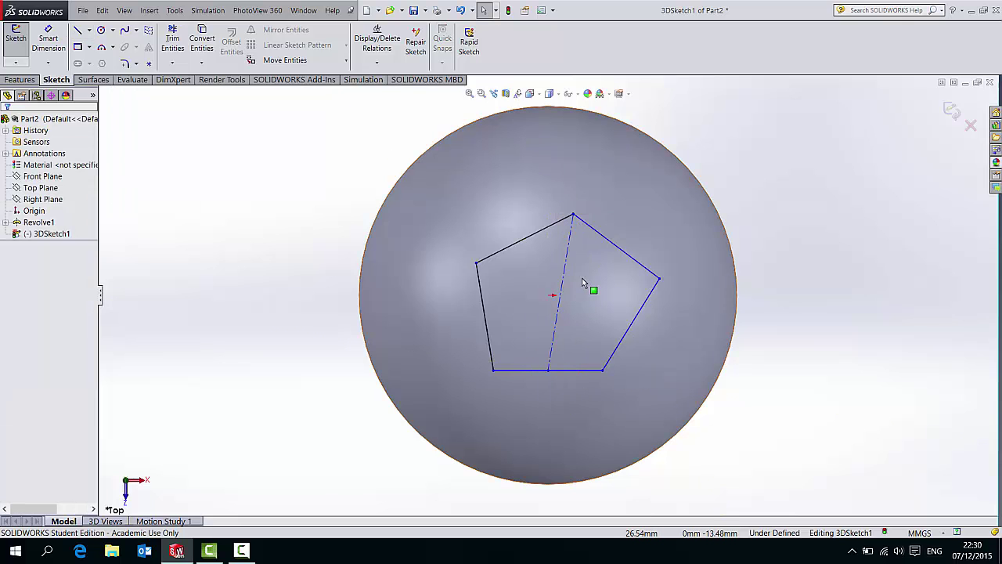
{"action": "left_click", "coordinate": [564, 278]}
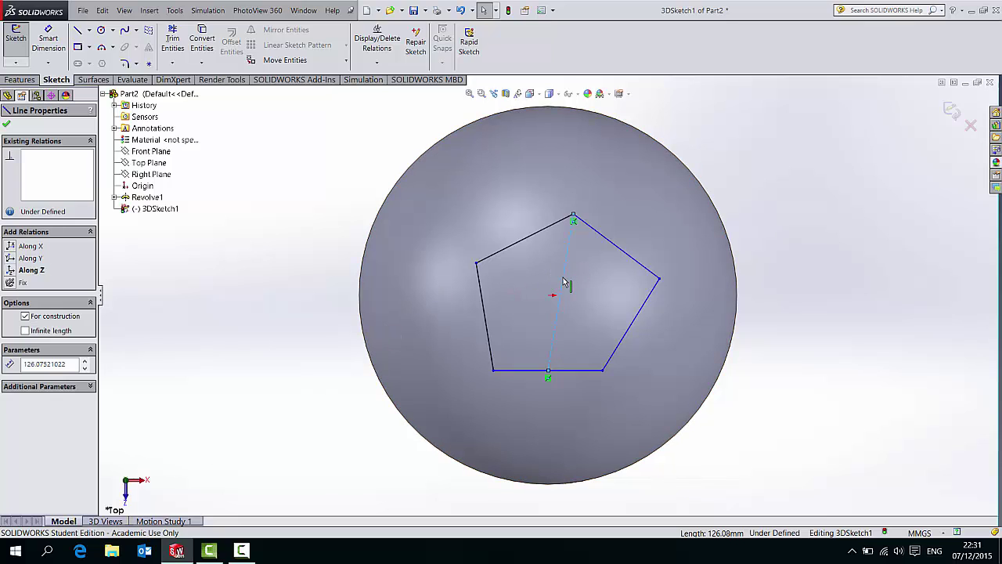
{"action": "left_click", "coordinate": [12, 270]}
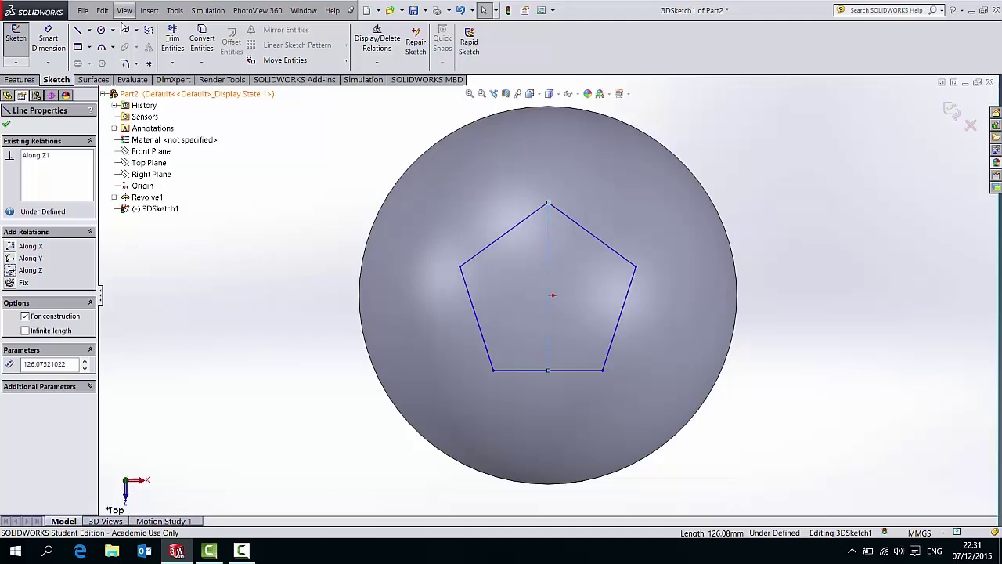
Draw a centerline from the left corner to the right edge, Equal to the first centerline.
{"action": "left_click", "coordinate": [89, 30]}
{"action": "left_click", "coordinate": [93, 47]}
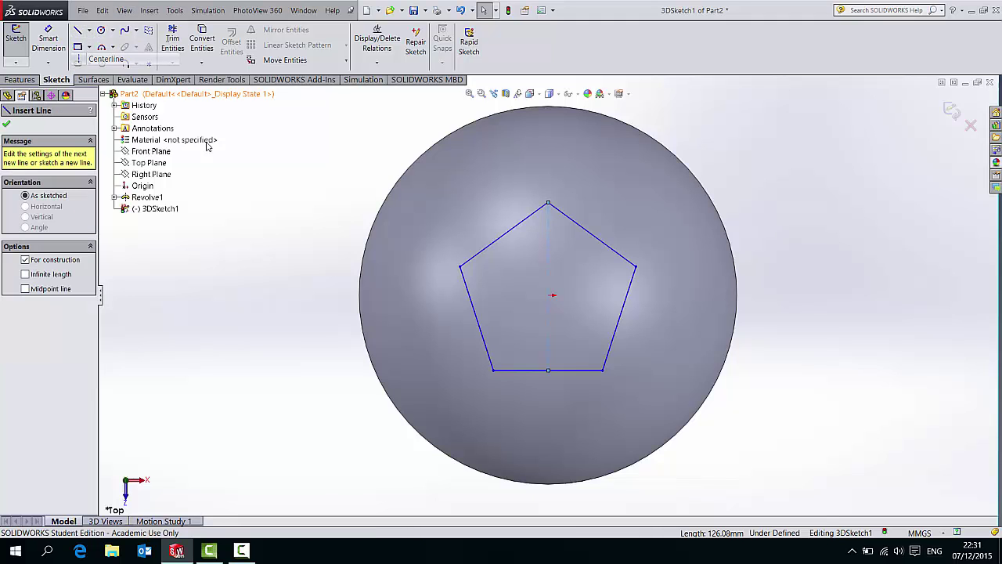
{"action": "left_click", "coordinate": [460, 267]}
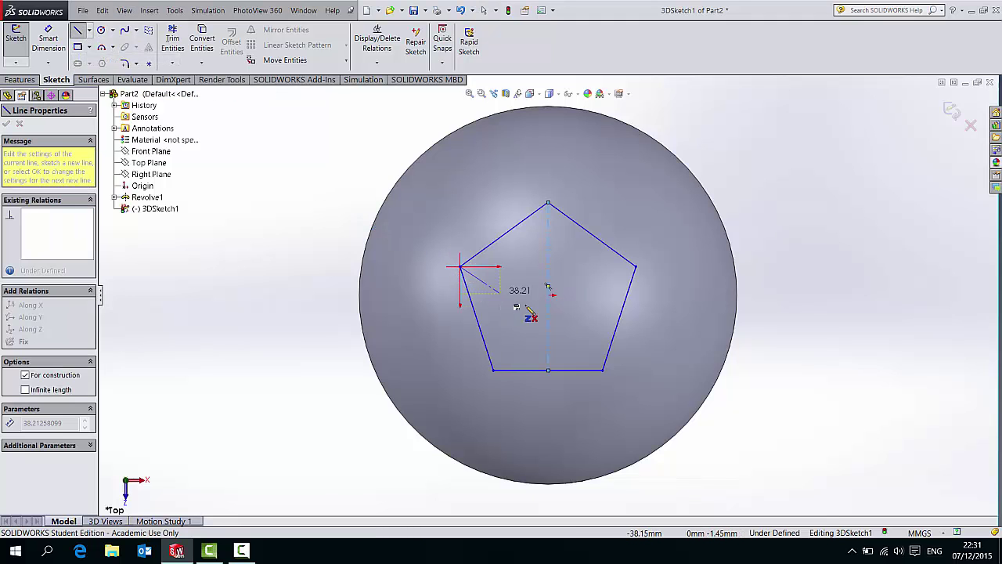
{"action": "left_click", "coordinate": [619, 317]}
{"action": "key", "text": "Escape"}
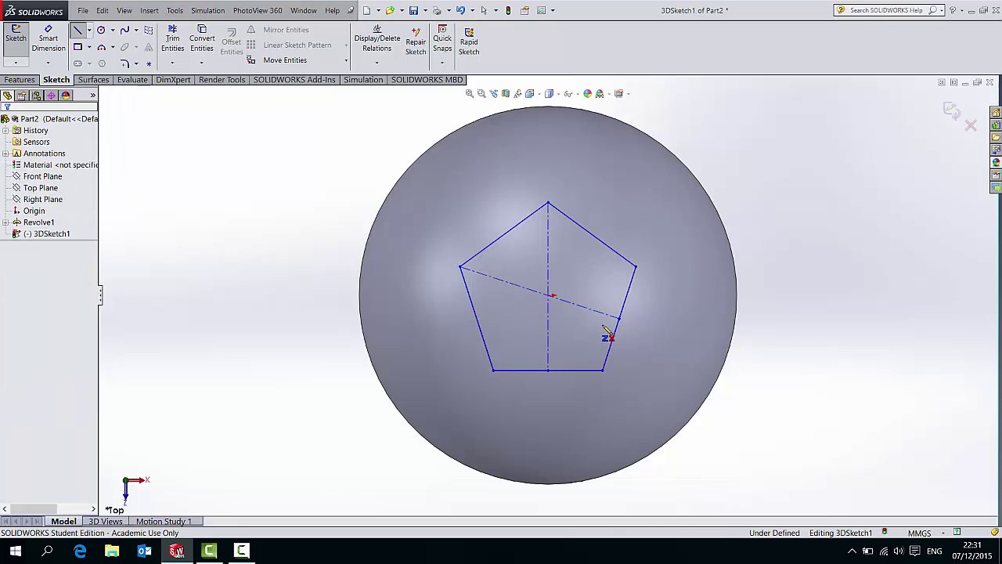
{"action": "left_click", "coordinate": [548, 265]}
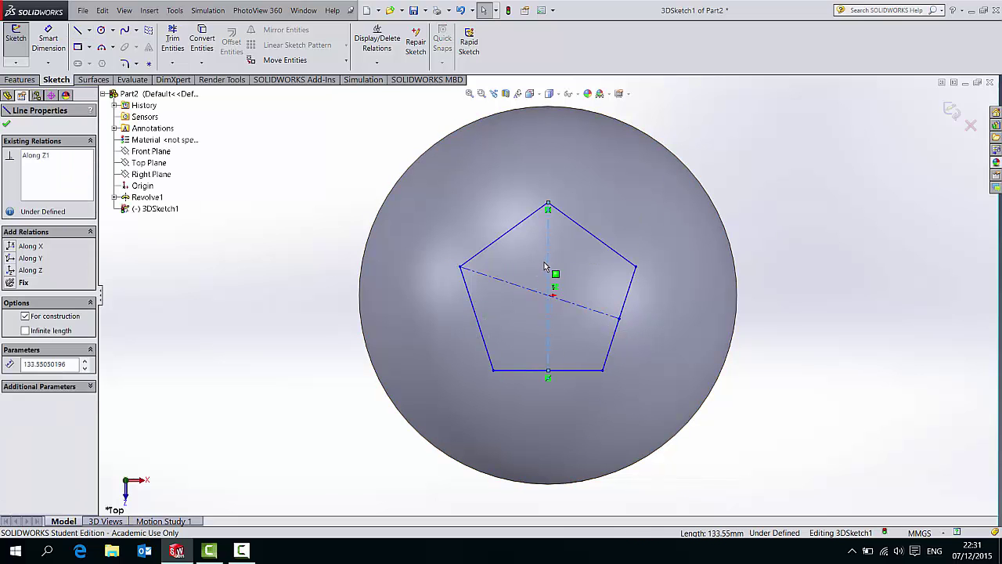
{"action": "left_click", "coordinate": [527, 291], "text": "ctrl"}
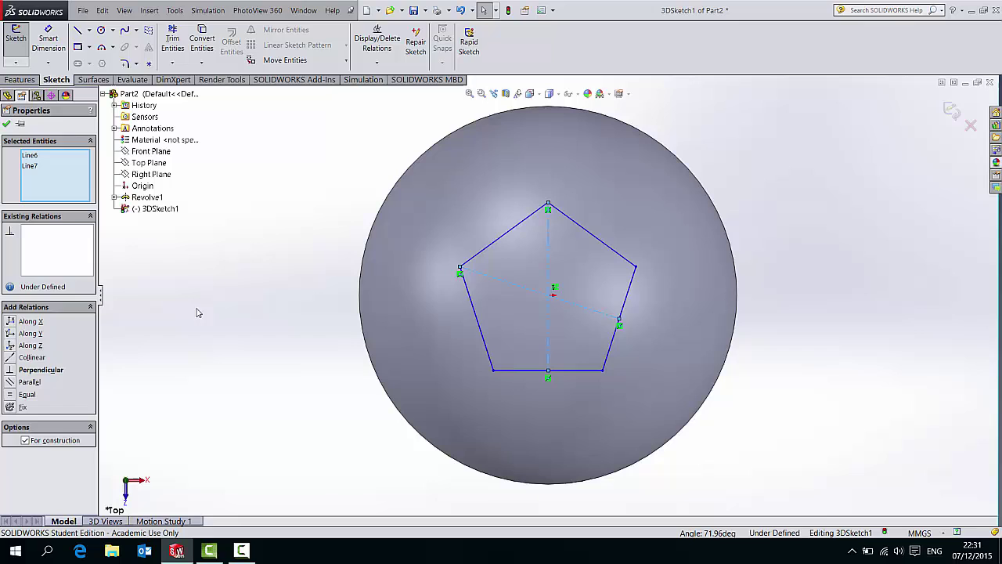
{"action": "left_click", "coordinate": [10, 395]}
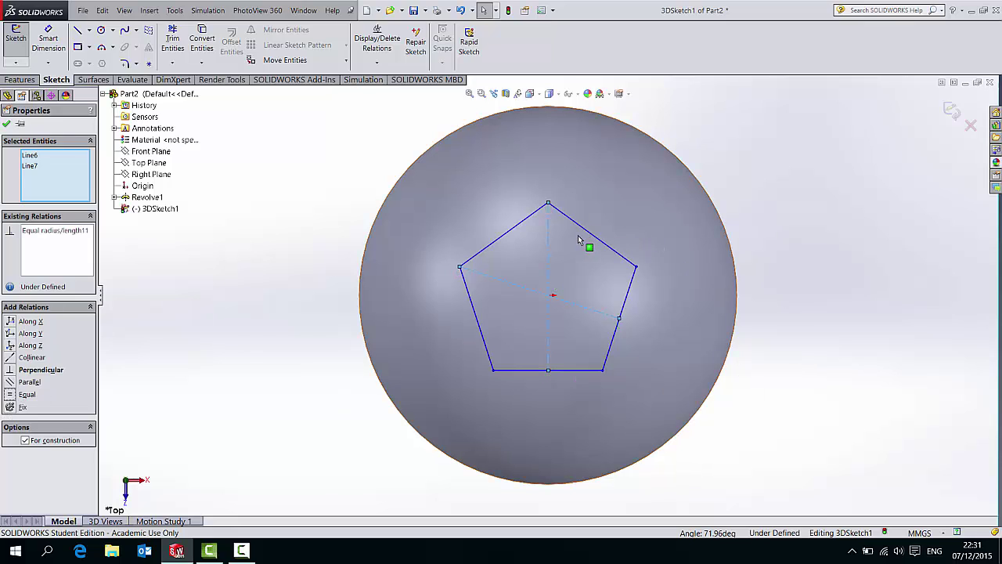
{"action": "key", "text": "Escape"}
{"action": "left_click_drag", "start_coordinate": [548, 204], "coordinate": [556, 223]}
{"action": "mouse_move", "coordinate": [631, 290]}
{"action": "middle_mouse_down"}
{"action": "mouse_move", "coordinate": [757, 275]}
{"action": "mouse_move", "coordinate": [646, 188]}
{"action": "mouse_move", "coordinate": [608, 288]}
{"action": "mouse_move", "coordinate": [628, 204]}
{"action": "mouse_move", "coordinate": [423, 258]}
{"action": "mouse_move", "coordinate": [505, 257]}
{"action": "mouse_move", "coordinate": [525, 308]}
{"action": "mouse_move", "coordinate": [525, 358]}
{"action": "mouse_move", "coordinate": [552, 231]}
{"action": "mouse_move", "coordinate": [546, 207]}
{"action": "mouse_move", "coordinate": [554, 227]}
{"action": "middle_mouse_up"}
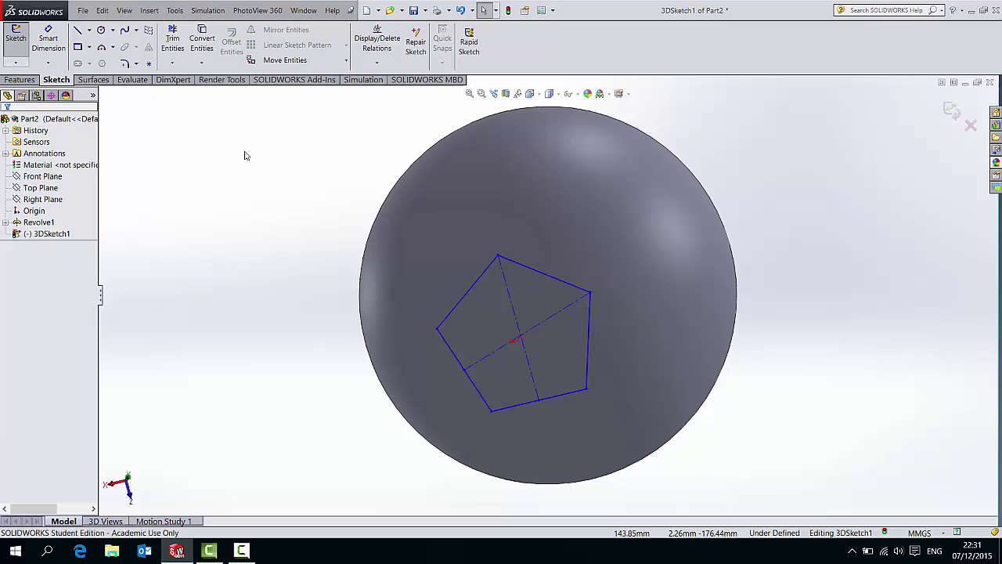
Draw a six-sided outline starting and ending on pentagon vertices, sharing its upper edge.
{"action": "left_click", "coordinate": [77, 29]}
{"action": "left_click", "coordinate": [499, 256]}
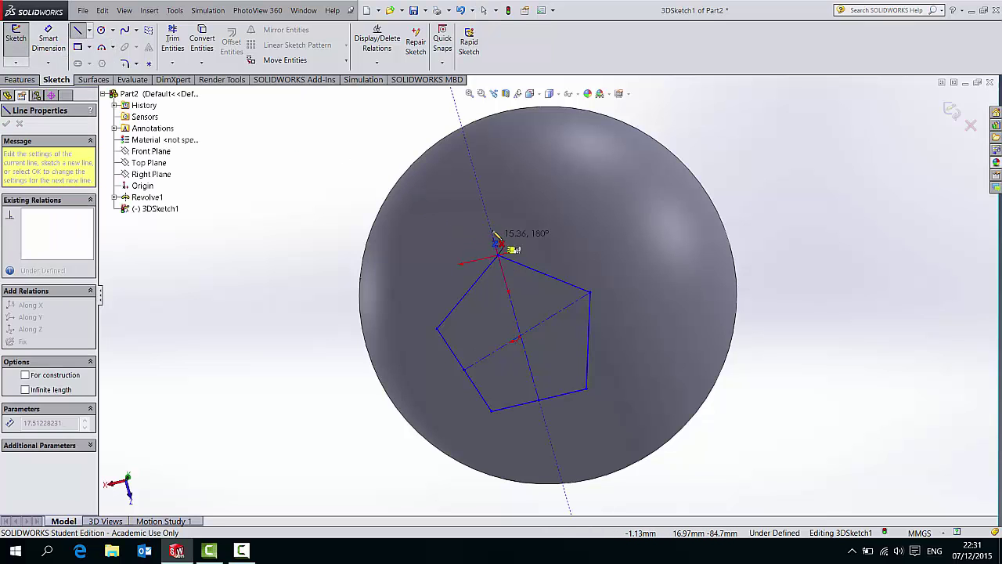
{"action": "left_click", "coordinate": [489, 175]}
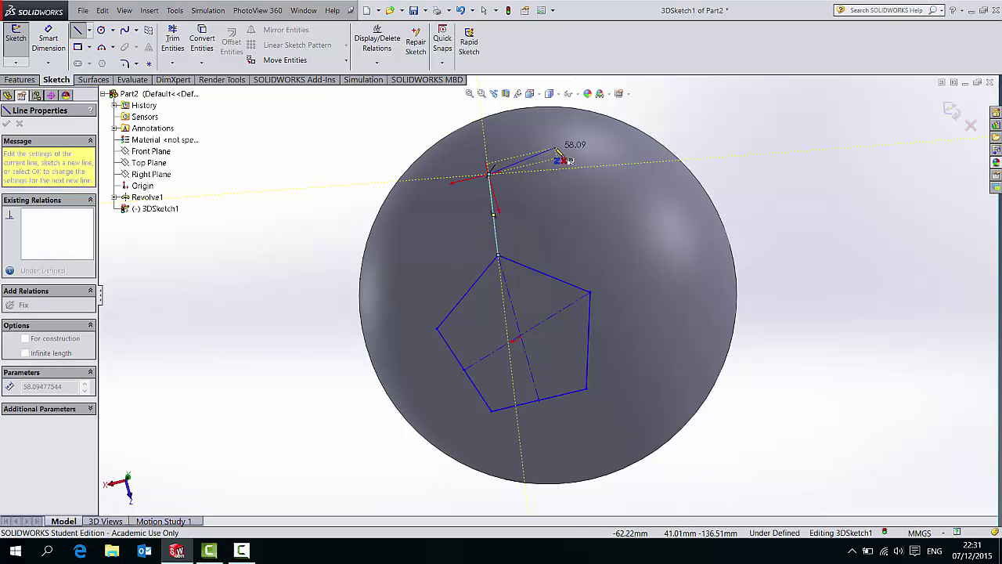
{"action": "left_click", "coordinate": [553, 141]}
{"action": "left_click", "coordinate": [624, 172]}
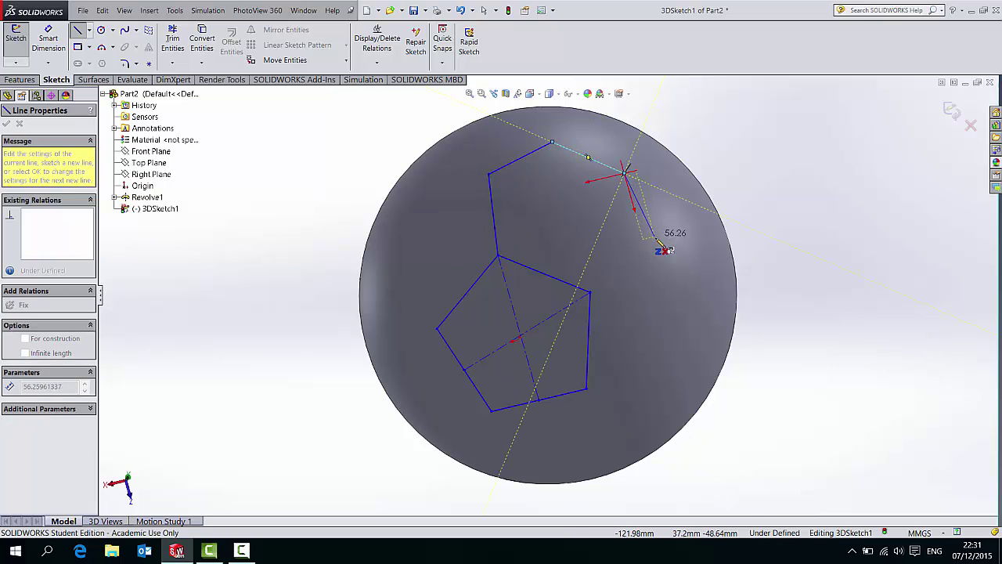
{"action": "left_click", "coordinate": [658, 239]}
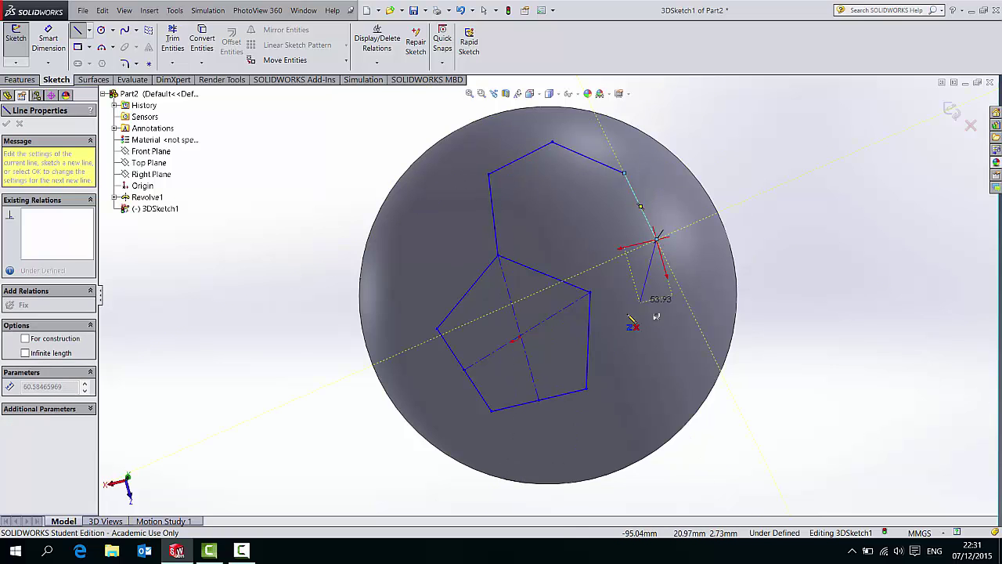
{"action": "left_click", "coordinate": [590, 292]}
{"action": "key", "text": "Escape"}
{"action": "mouse_move", "coordinate": [671, 328]}
{"action": "middle_mouse_down"}
{"action": "mouse_move", "coordinate": [559, 258]}
{"action": "mouse_move", "coordinate": [637, 293]}
{"action": "middle_mouse_up"}
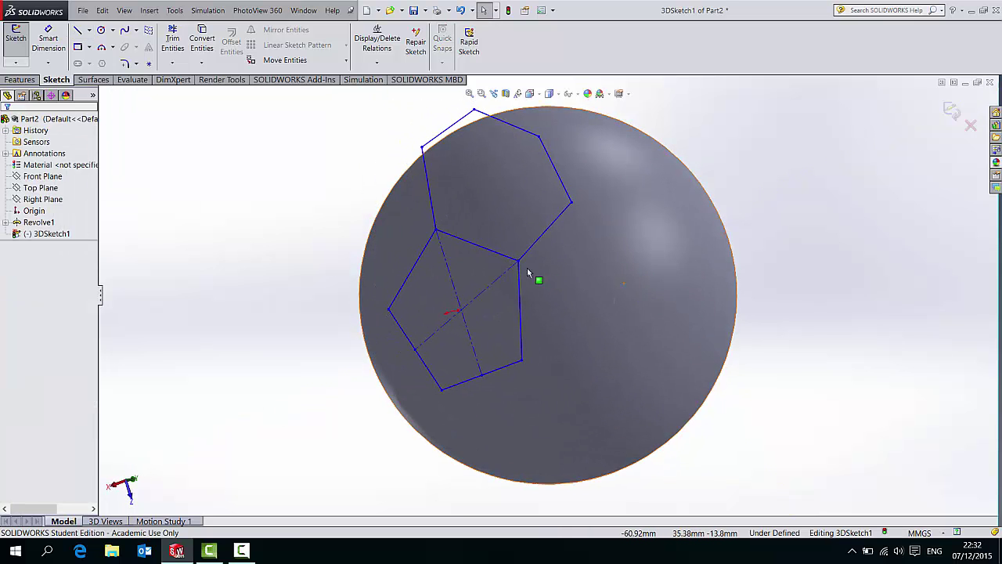
{"action": "middle_click_drag", "start_coordinate": [527, 268], "coordinate": [462, 210]}
Pin the hexagon's free corners On Surface to the sphere face.
{"action": "left_click", "coordinate": [457, 185]}
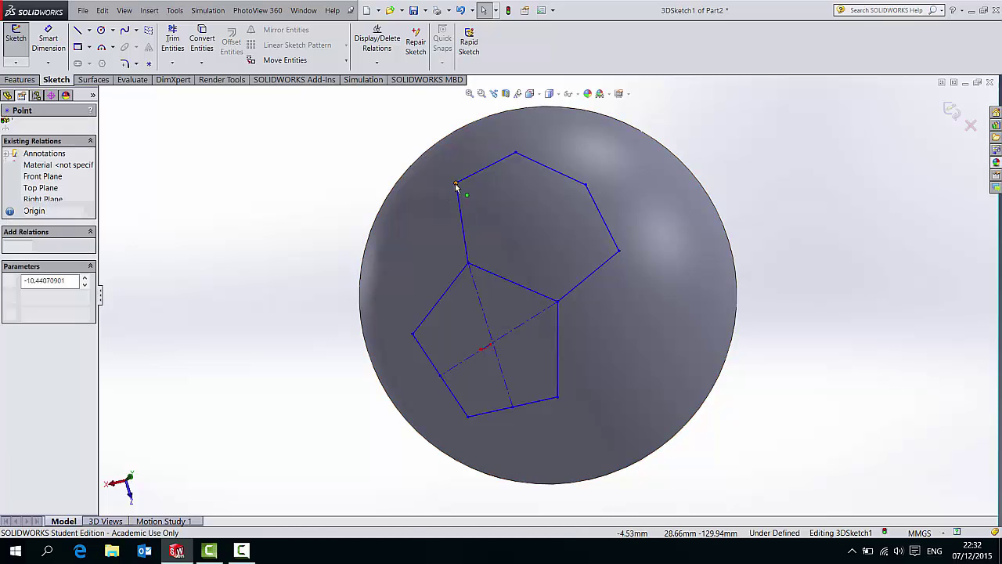
{"action": "left_click", "coordinate": [423, 200], "text": "ctrl"}
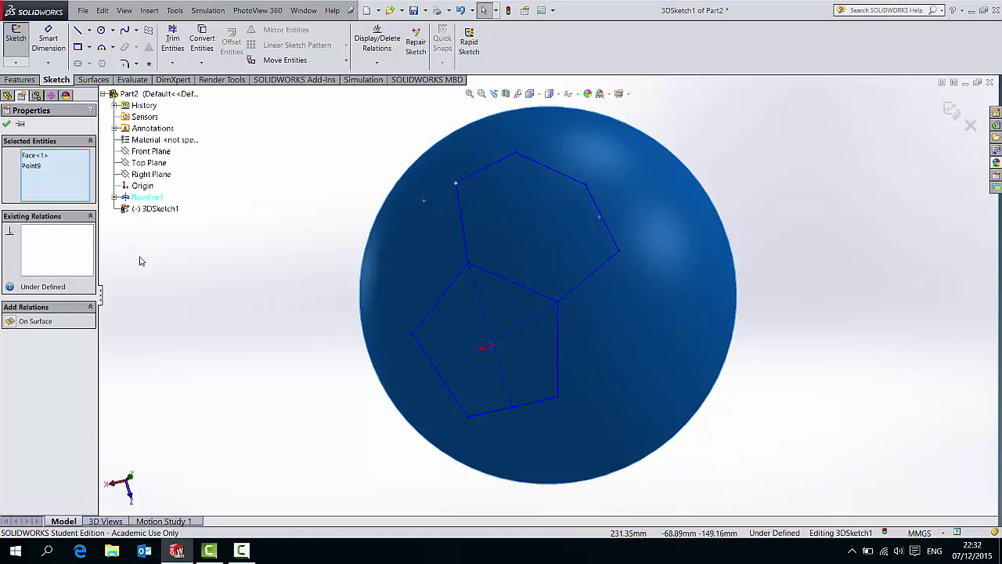
{"action": "left_click", "coordinate": [515, 154]}
{"action": "left_click", "coordinate": [494, 161], "text": "ctrl"}
{"action": "left_click", "coordinate": [595, 226]}
{"action": "left_click", "coordinate": [628, 211], "text": "ctrl"}
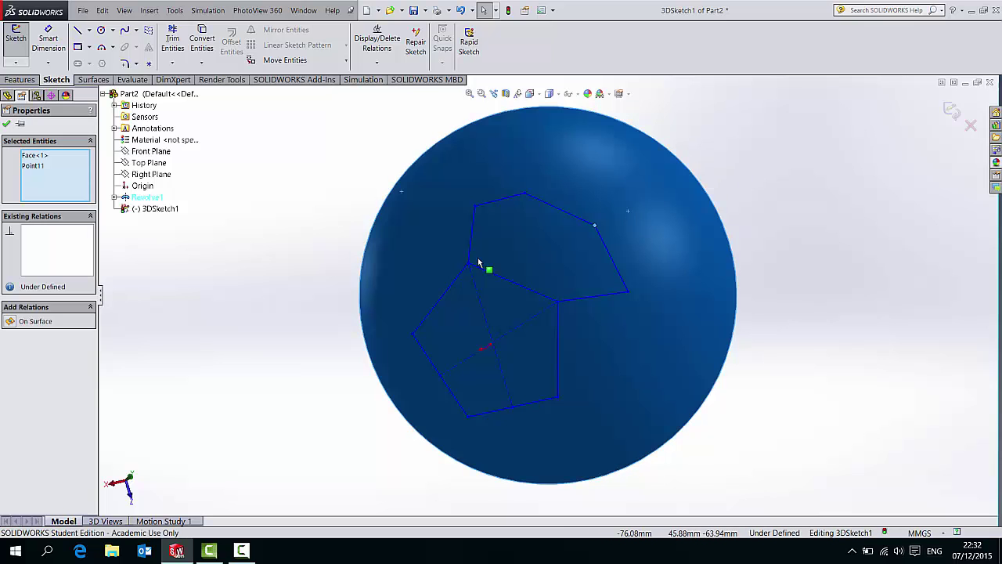
{"action": "left_click", "coordinate": [630, 294]}
{"action": "left_click", "coordinate": [627, 295]}
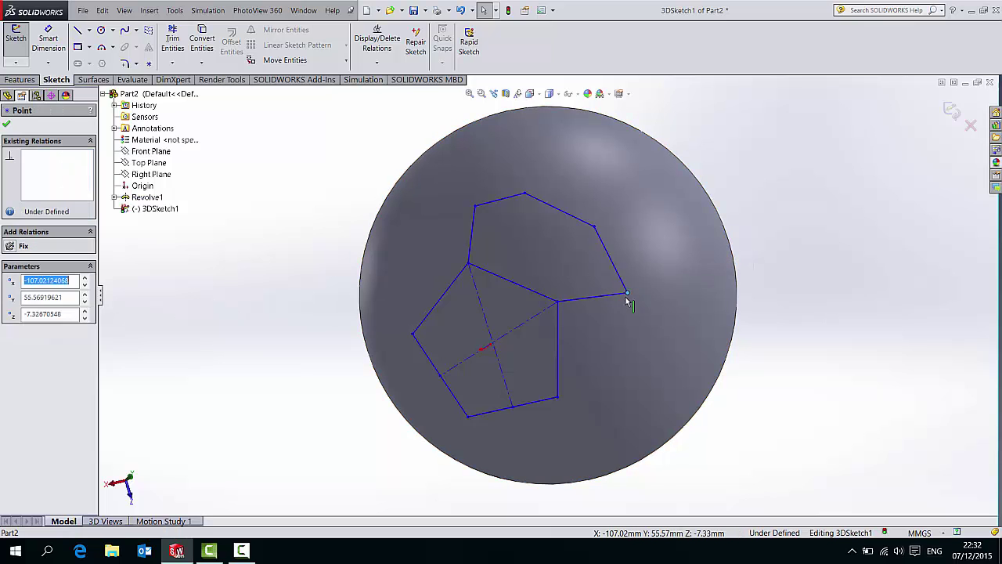
{"action": "left_click", "coordinate": [605, 288], "text": "ctrl"}
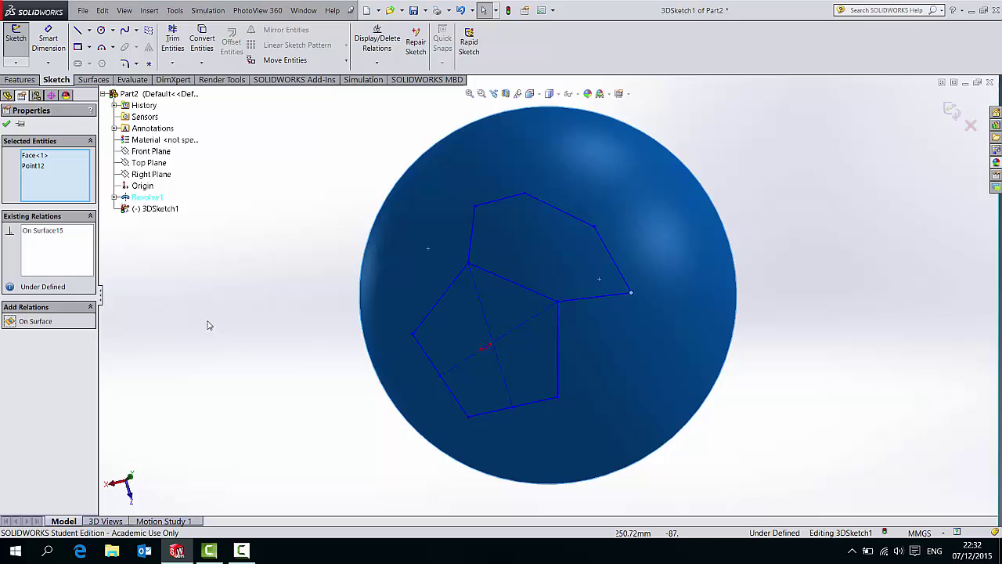
Make five hexagon edges Equal to the shared pentagon edge, then drag a corner to even it.
{"action": "left_click", "coordinate": [305, 230]}
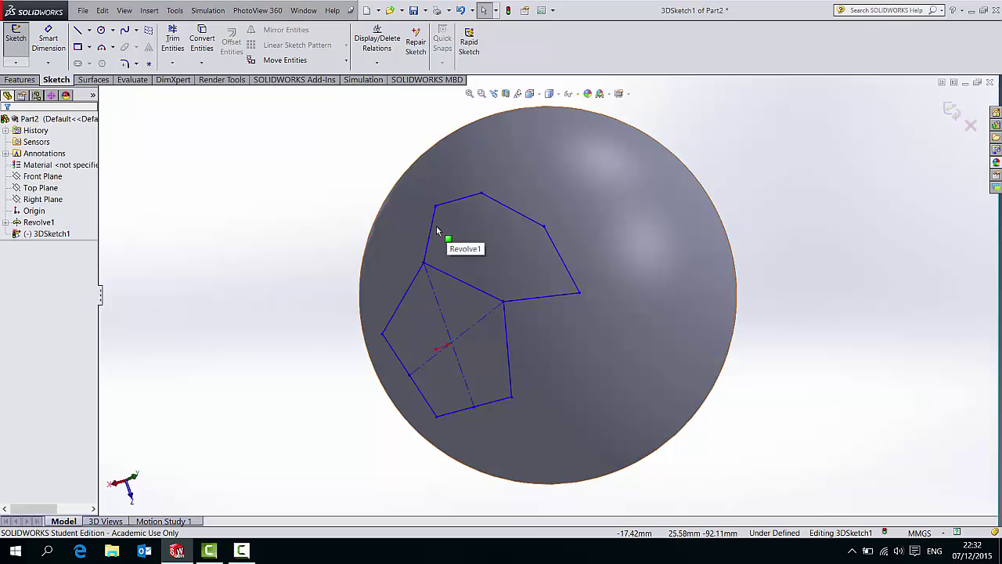
{"action": "left_click", "coordinate": [433, 218]}
{"action": "left_click", "coordinate": [465, 201], "text": "ctrl"}
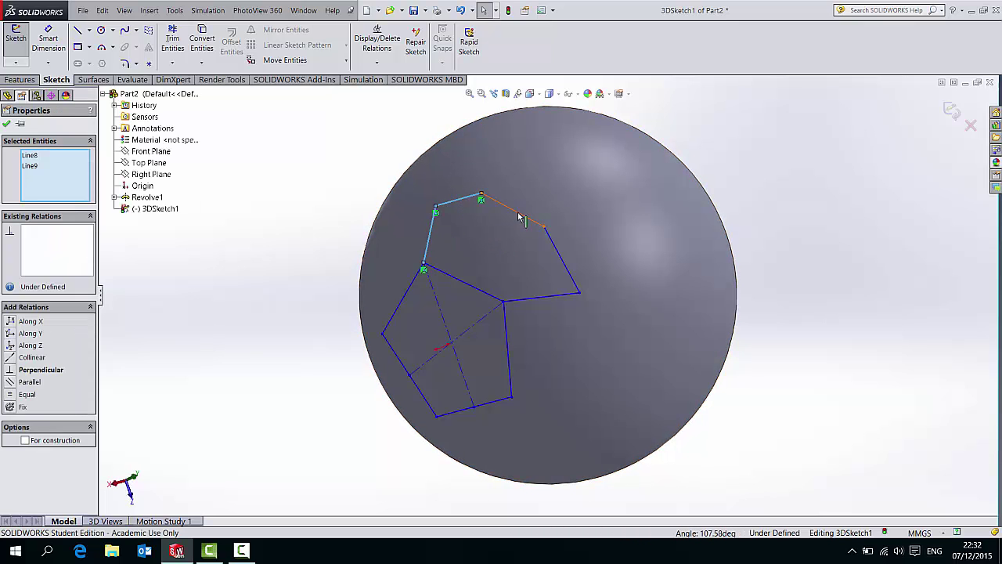
{"action": "left_click", "coordinate": [520, 217], "text": "ctrl"}
{"action": "left_click", "coordinate": [558, 254], "text": "ctrl"}
{"action": "left_click", "coordinate": [542, 296], "text": "ctrl"}
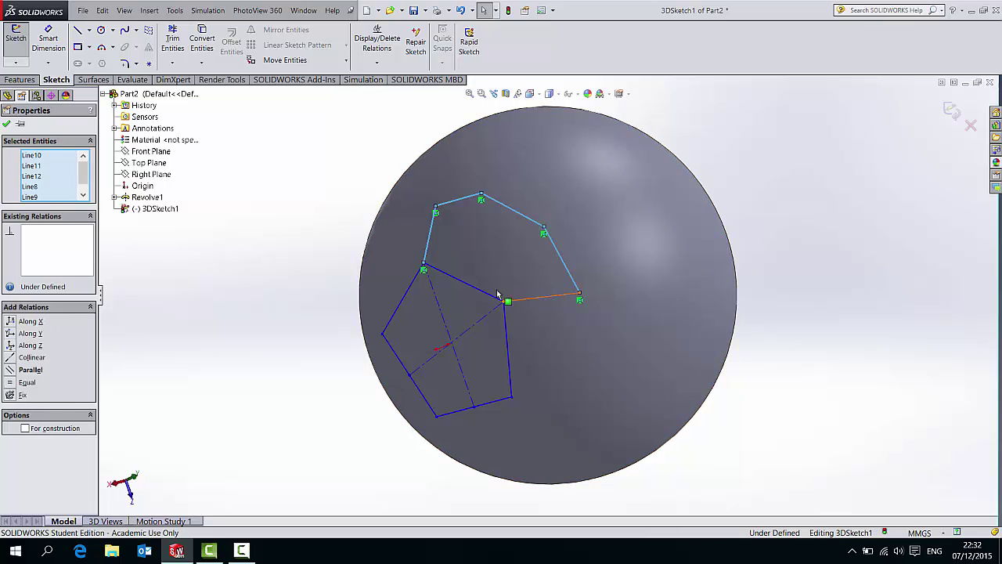
{"action": "left_click", "coordinate": [498, 295], "text": "ctrl"}
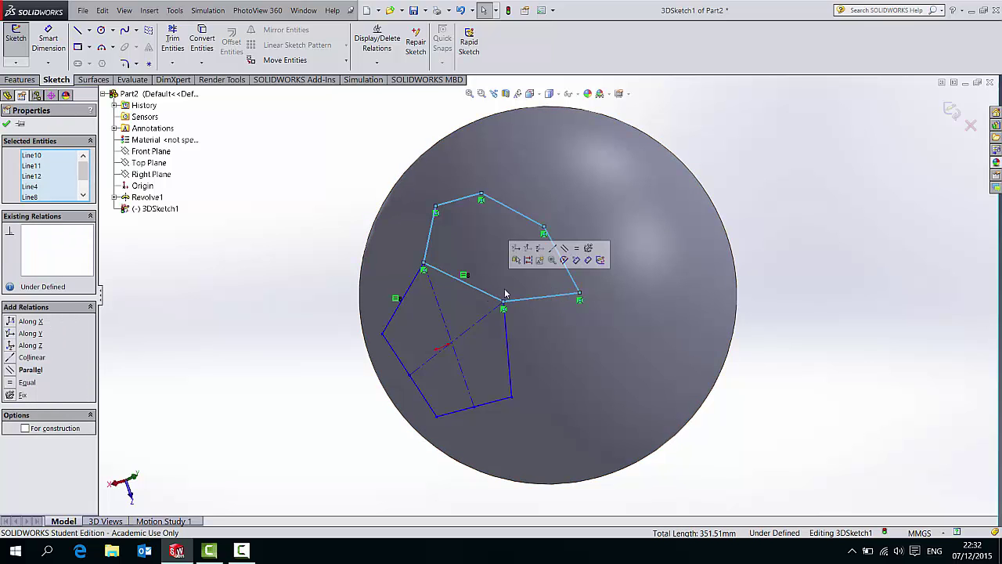
{"action": "left_click", "coordinate": [577, 258]}
{"action": "middle_click_drag", "start_coordinate": [517, 355], "coordinate": [586, 256]}
{"action": "left_click", "coordinate": [589, 249]}
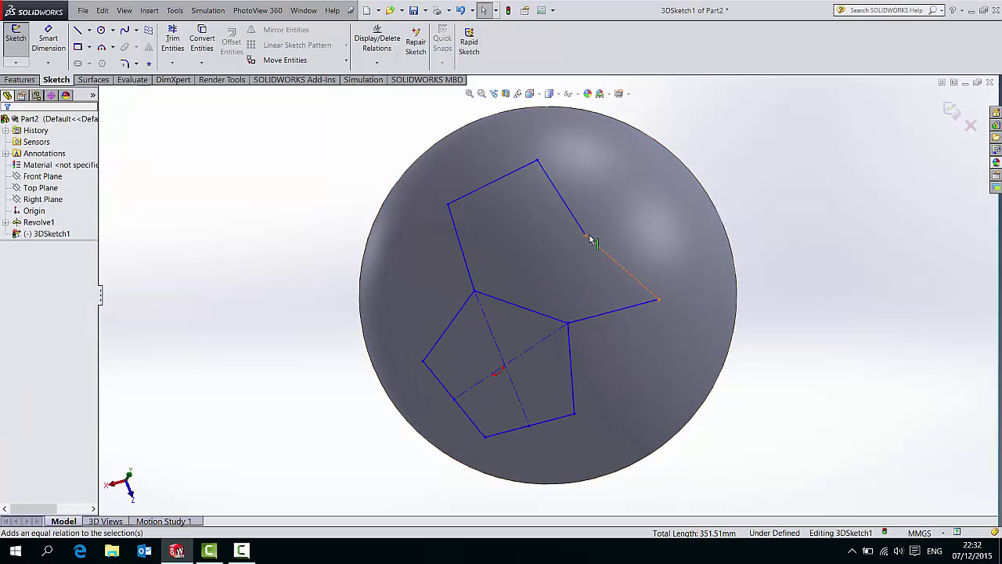
{"action": "left_click_drag", "start_coordinate": [585, 239], "coordinate": [632, 208]}
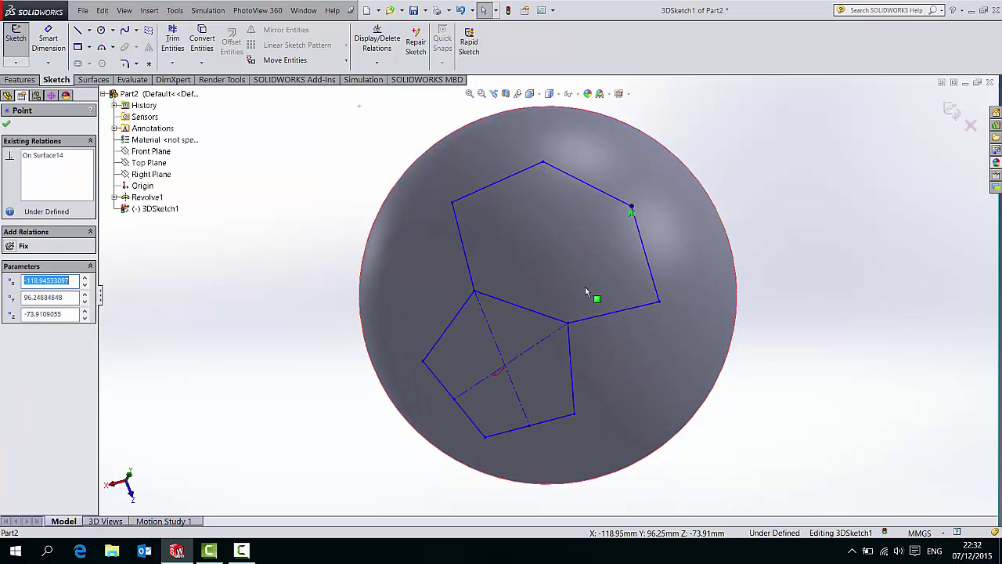
{"action": "middle_click_drag", "start_coordinate": [569, 319], "coordinate": [570, 352]}
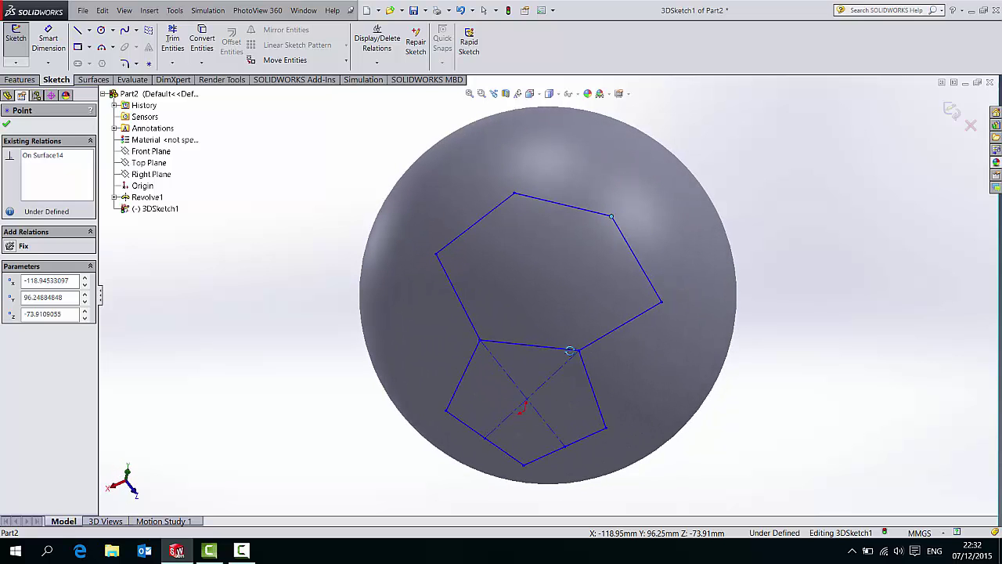
Apply a Parallel relation between the hexagon's top edge and the shared pentagon edge.
{"action": "left_click", "coordinate": [90, 32]}
{"action": "left_click", "coordinate": [94, 58]}
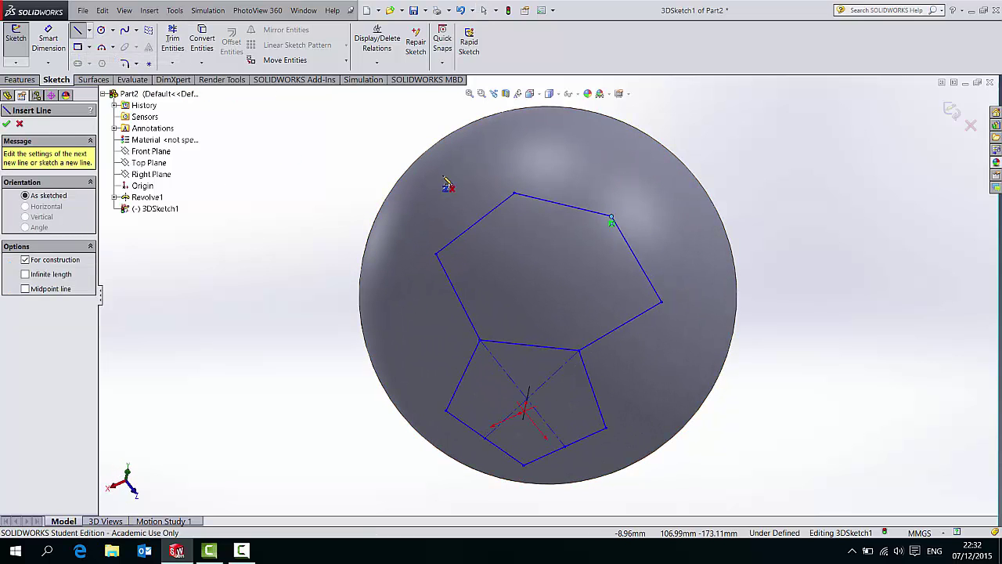
{"action": "left_click", "coordinate": [516, 195]}
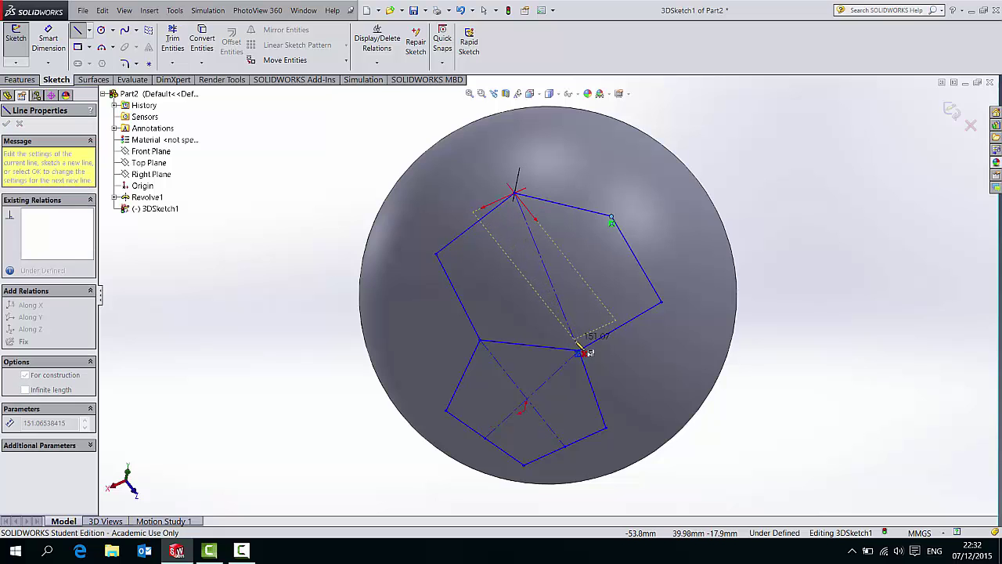
{"action": "key", "text": "Escape"}
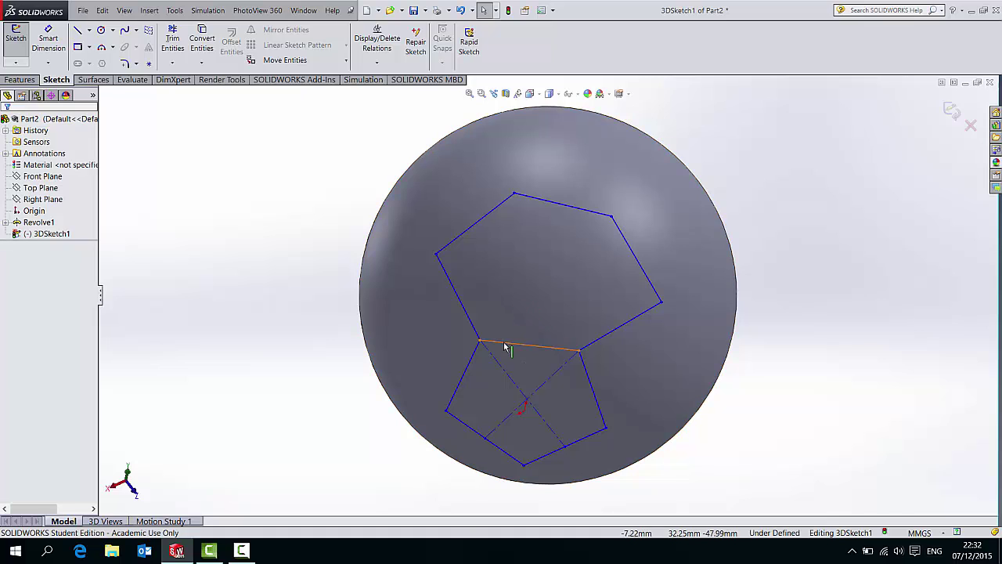
{"action": "left_click", "coordinate": [505, 343]}
{"action": "left_click", "coordinate": [524, 196], "text": "ctrl"}
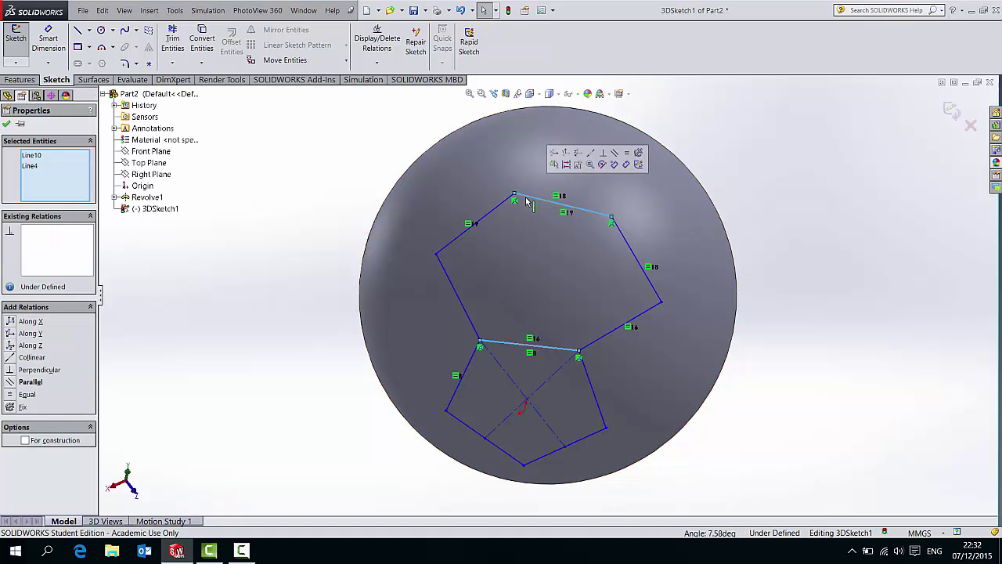
{"action": "left_click", "coordinate": [614, 154]}
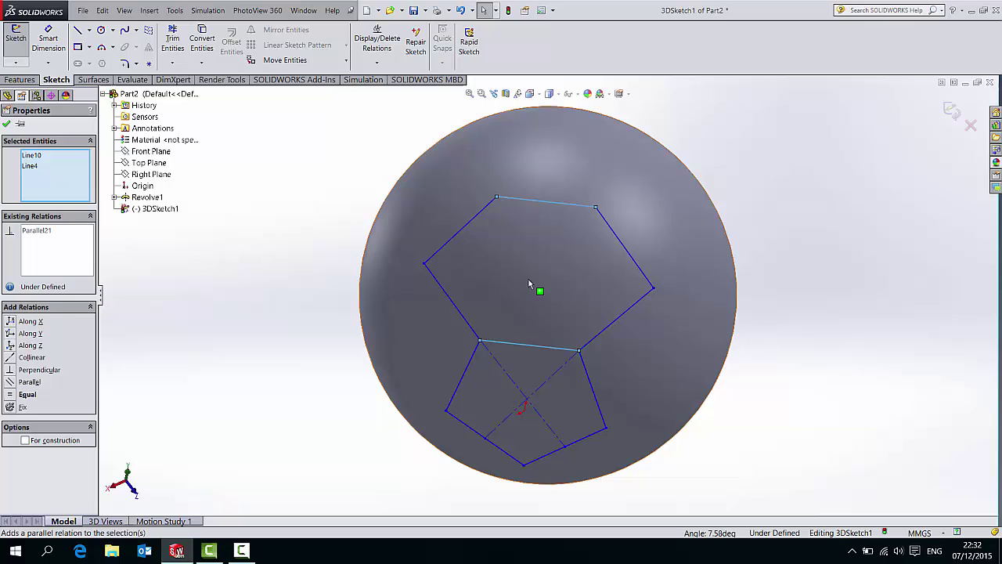
{"action": "mouse_move", "coordinate": [507, 325]}
{"action": "middle_mouse_down"}
{"action": "mouse_move", "coordinate": [592, 196]}
{"action": "mouse_move", "coordinate": [566, 196]}
{"action": "mouse_move", "coordinate": [603, 195]}
{"action": "mouse_move", "coordinate": [532, 201]}
{"action": "mouse_move", "coordinate": [486, 235]}
{"action": "middle_mouse_up"}
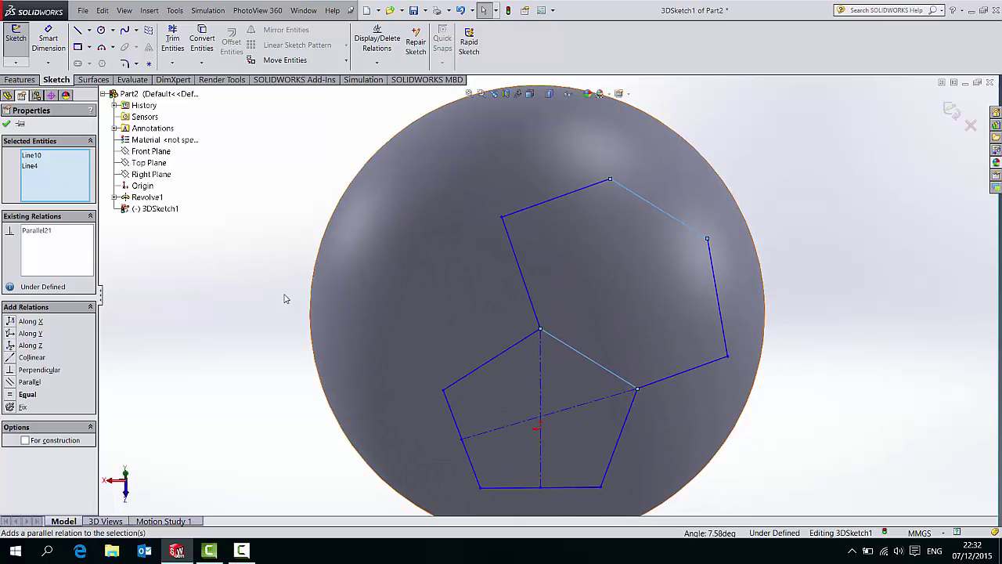
Draw three sides of the left hexagon between vertices on the sphere with 3D sketch lines.
{"action": "left_click", "coordinate": [78, 31]}
{"action": "left_click", "coordinate": [502, 216]}
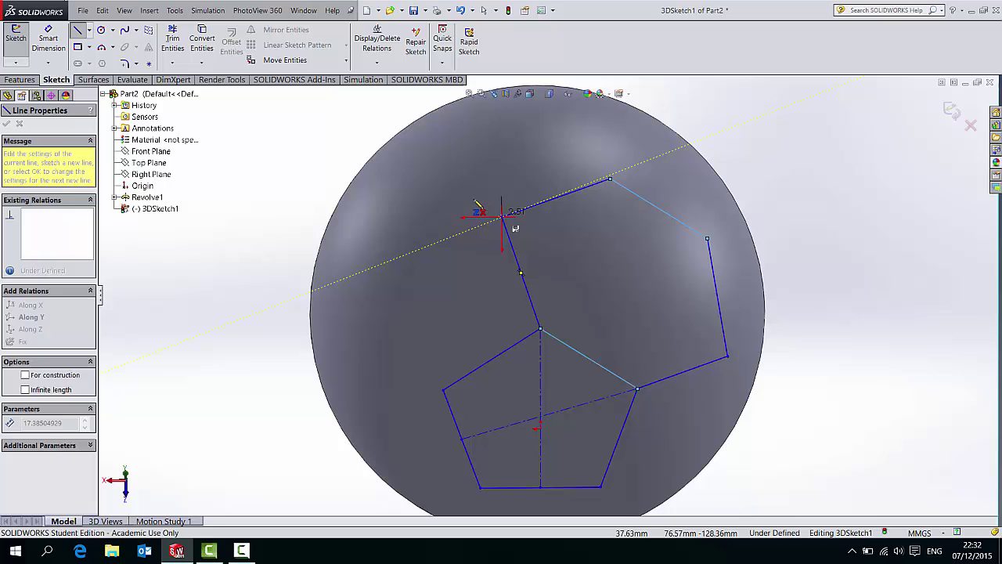
{"action": "left_click", "coordinate": [416, 190]}
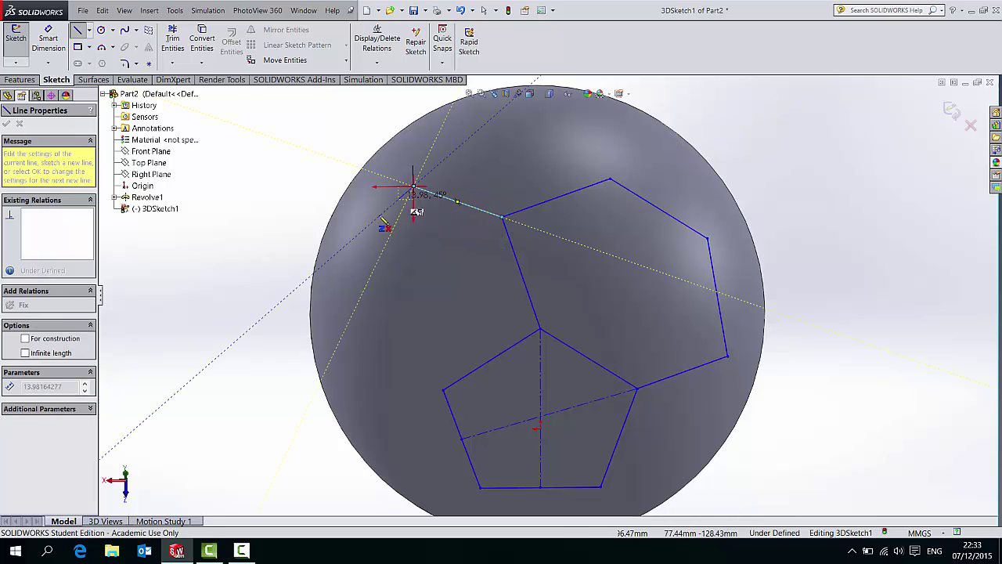
{"action": "left_click", "coordinate": [342, 248]}
{"action": "left_click", "coordinate": [342, 321]}
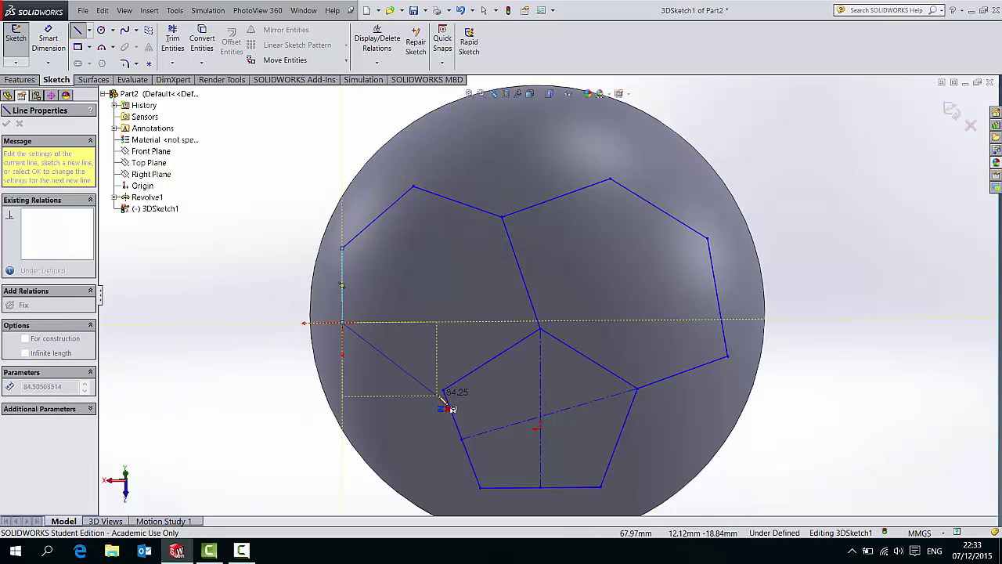
Close the left hexagon outline at its starting vertex and stop drawing lines.
{"action": "left_click", "coordinate": [443, 390]}
{"action": "key", "text": "Escape"}
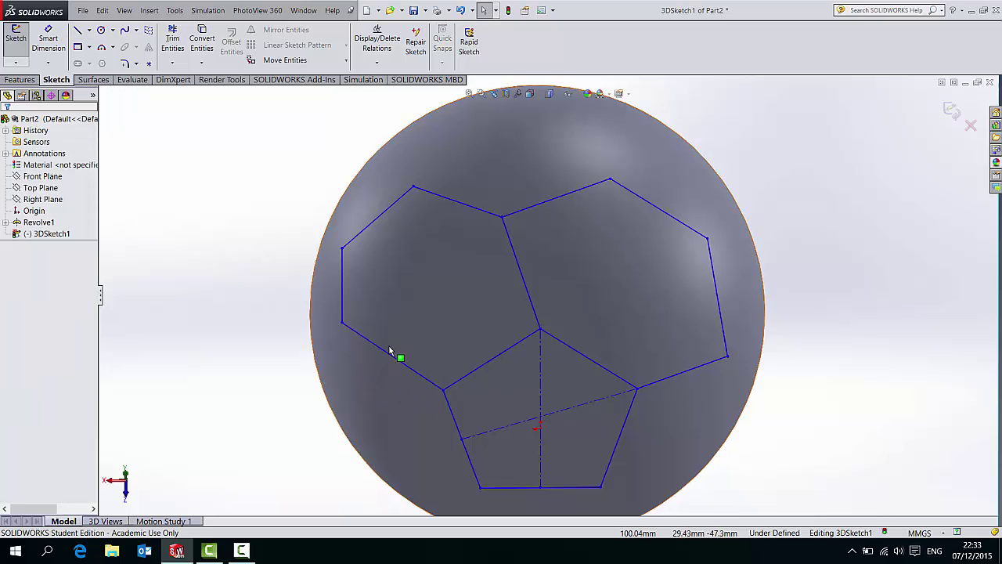
{"action": "scroll", "coordinate": [443, 321], "scroll_direction": "down", "scroll_amount": 2}
{"action": "scroll", "coordinate": [427, 347], "scroll_direction": "up", "scroll_amount": 4}
{"action": "mouse_move", "coordinate": [428, 347]}
{"action": "middle_mouse_down"}
{"action": "mouse_move", "coordinate": [418, 336]}
{"action": "mouse_move", "coordinate": [550, 257]}
{"action": "mouse_move", "coordinate": [477, 286]}
{"action": "mouse_move", "coordinate": [532, 264]}
{"action": "middle_mouse_up"}
Adjust a hexagon vertex, then try and undo an On Surface relation for the top-left corner.
{"action": "left_click_drag", "start_coordinate": [533, 266], "coordinate": [481, 290]}
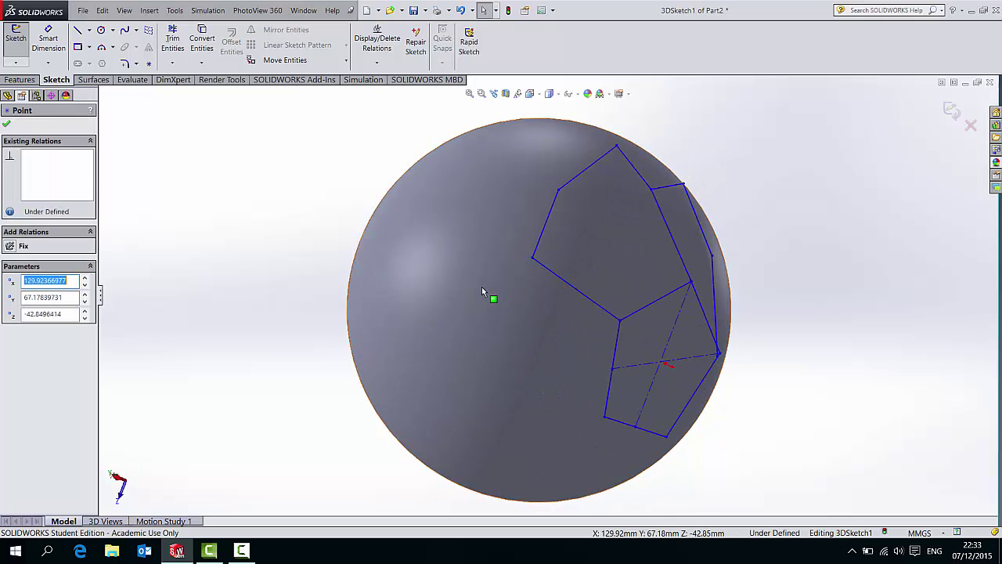
{"action": "left_click", "coordinate": [481, 290], "text": "ctrl"}
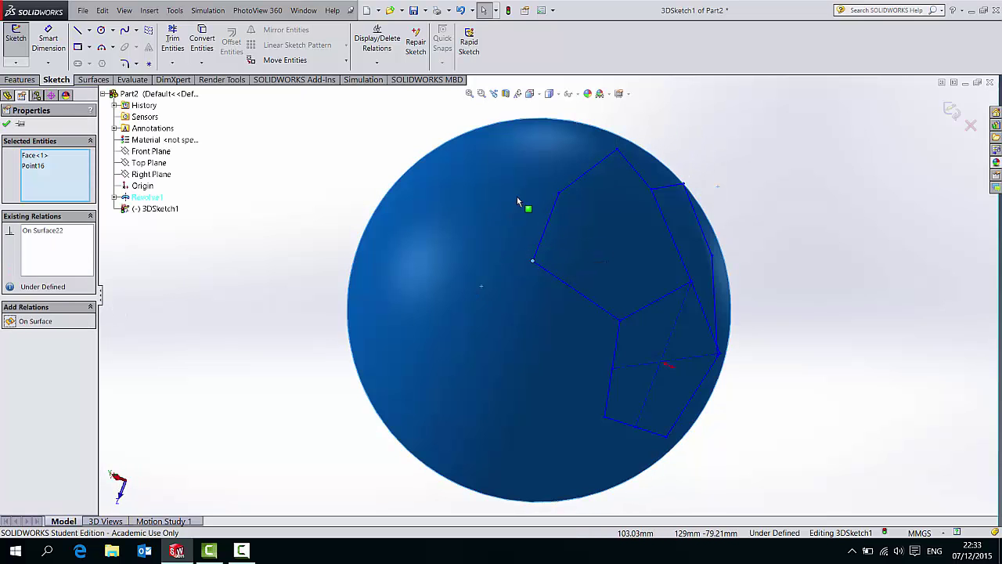
{"action": "left_click", "coordinate": [559, 195]}
{"action": "left_click", "coordinate": [514, 207], "text": "ctrl"}
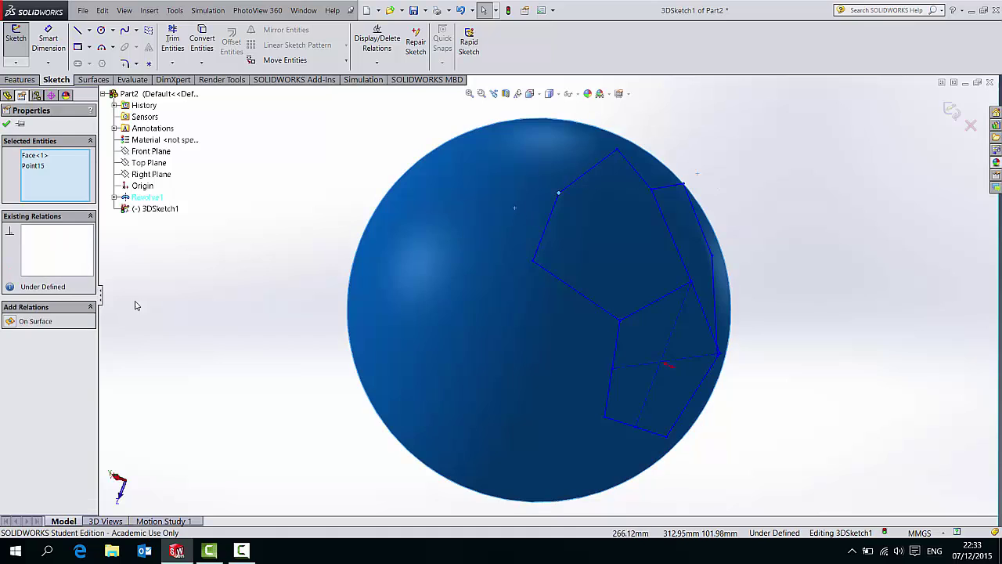
{"action": "left_click", "coordinate": [10, 324]}
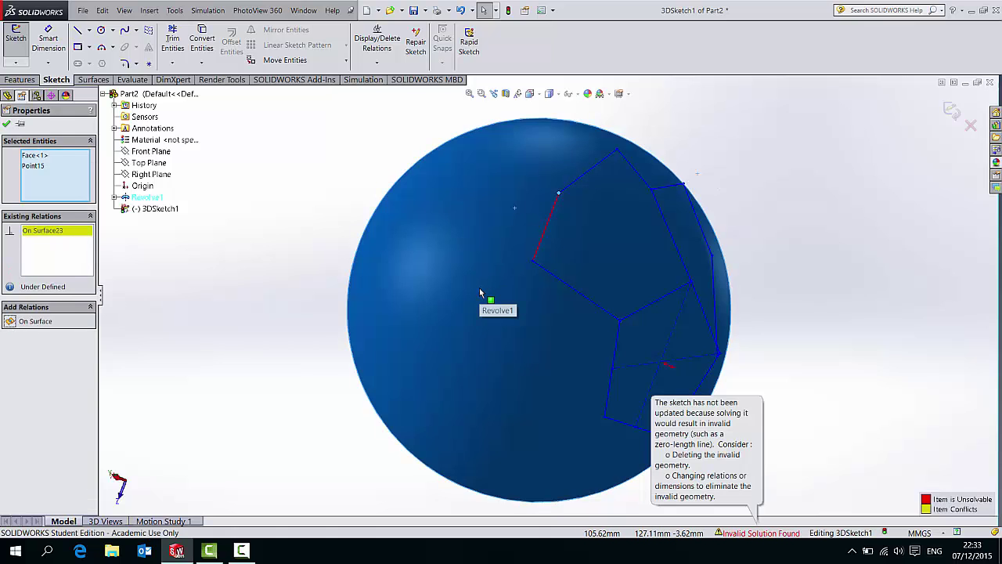
{"action": "key", "text": "ctrl+z"}
Retry the top-left corner's On Surface relation to the sphere, undo it, and reorient the view.
{"action": "left_click", "coordinate": [617, 149]}
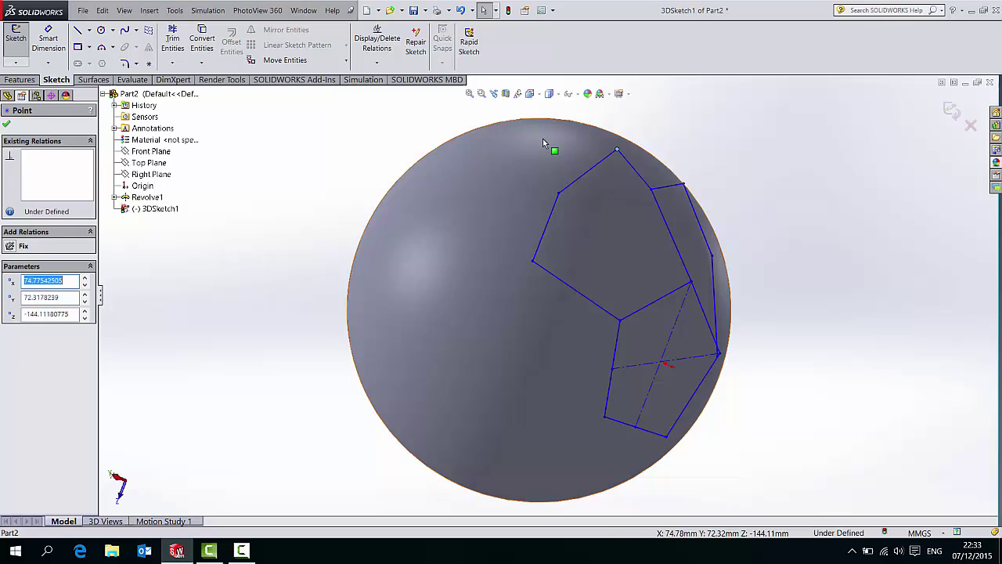
{"action": "left_click", "coordinate": [542, 138], "text": "ctrl"}
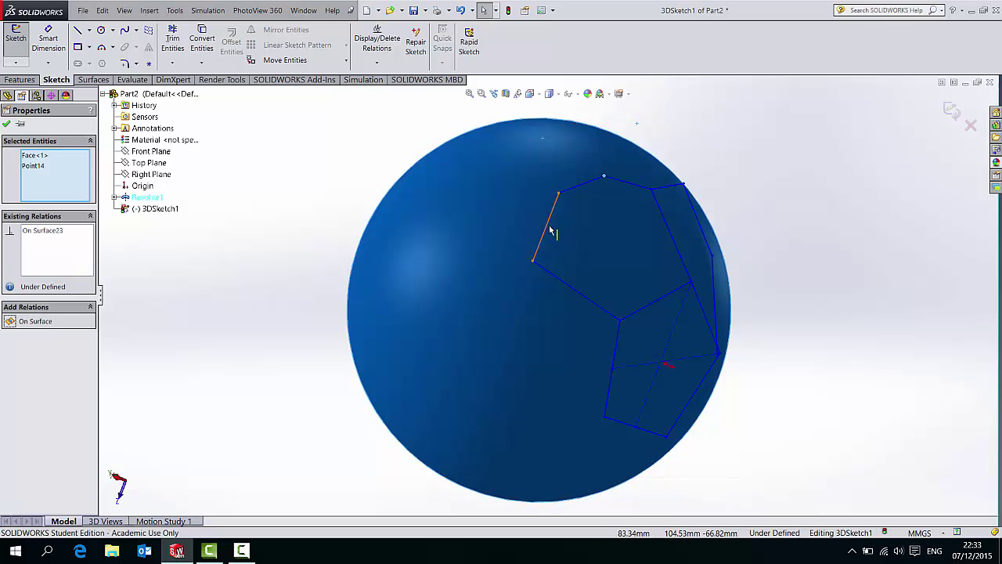
{"action": "left_click", "coordinate": [559, 195]}
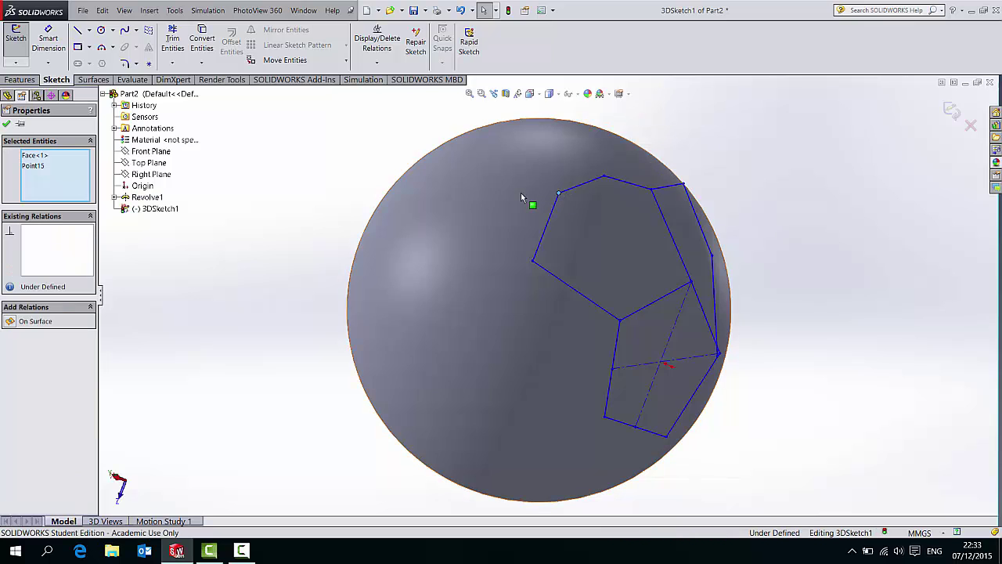
{"action": "left_click", "coordinate": [521, 193], "text": "ctrl"}
{"action": "left_click", "coordinate": [9, 322]}
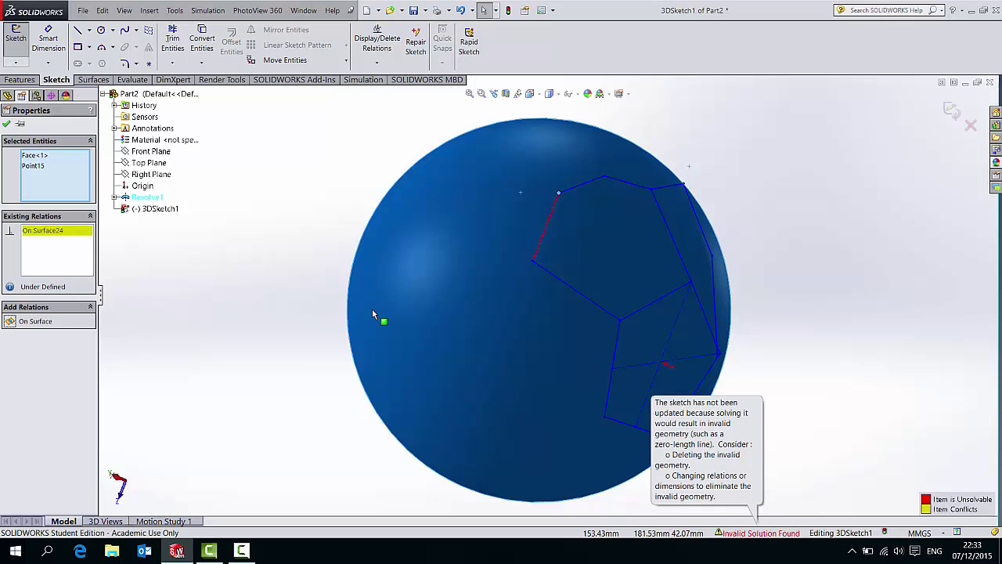
{"action": "key", "text": "ctrl+z"}
{"action": "mouse_move", "coordinate": [509, 298]}
{"action": "middle_mouse_down"}
{"action": "mouse_move", "coordinate": [575, 251]}
{"action": "mouse_move", "coordinate": [579, 276]}
{"action": "mouse_move", "coordinate": [626, 227]}
{"action": "middle_mouse_up"}
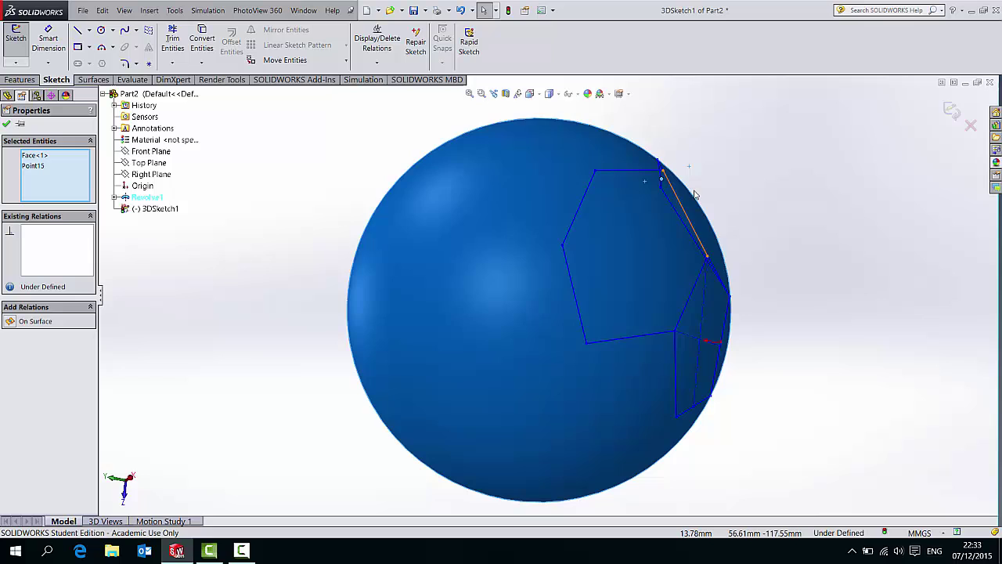
{"action": "mouse_move", "coordinate": [681, 177]}
{"action": "middle_mouse_down"}
{"action": "mouse_move", "coordinate": [676, 211]}
{"action": "mouse_move", "coordinate": [616, 235]}
{"action": "middle_mouse_up"}
Delete the short corner line's Along Z2 relation and pair its endpoint with the sphere face.
{"action": "scroll", "coordinate": [462, 220], "scroll_direction": "down", "scroll_amount": 3}
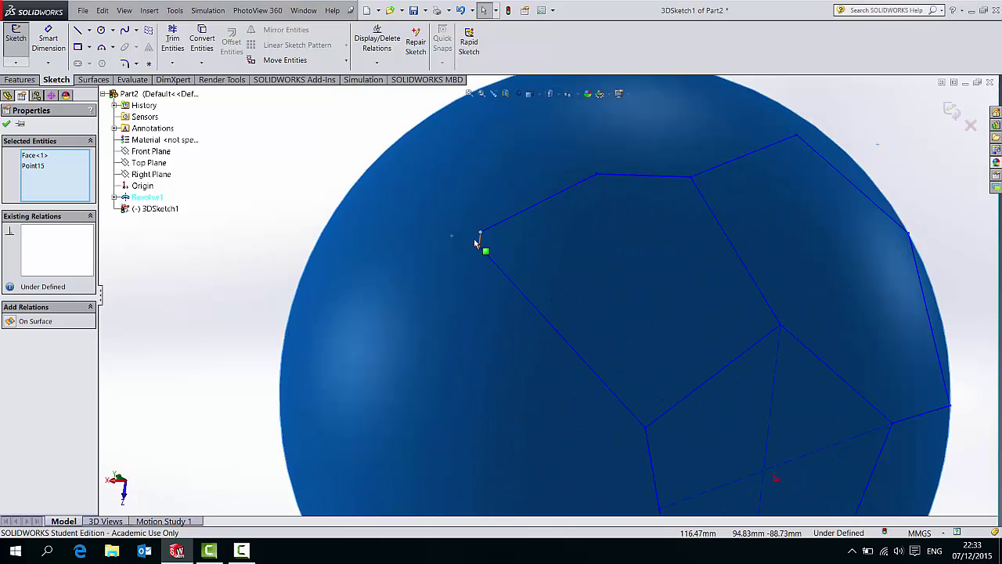
{"action": "left_click", "coordinate": [314, 188]}
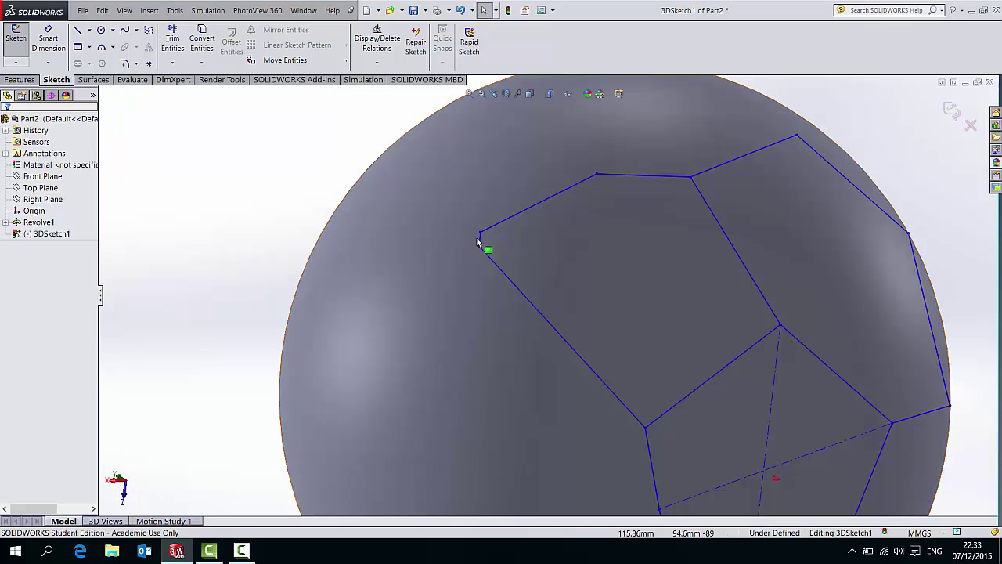
{"action": "left_click", "coordinate": [480, 238]}
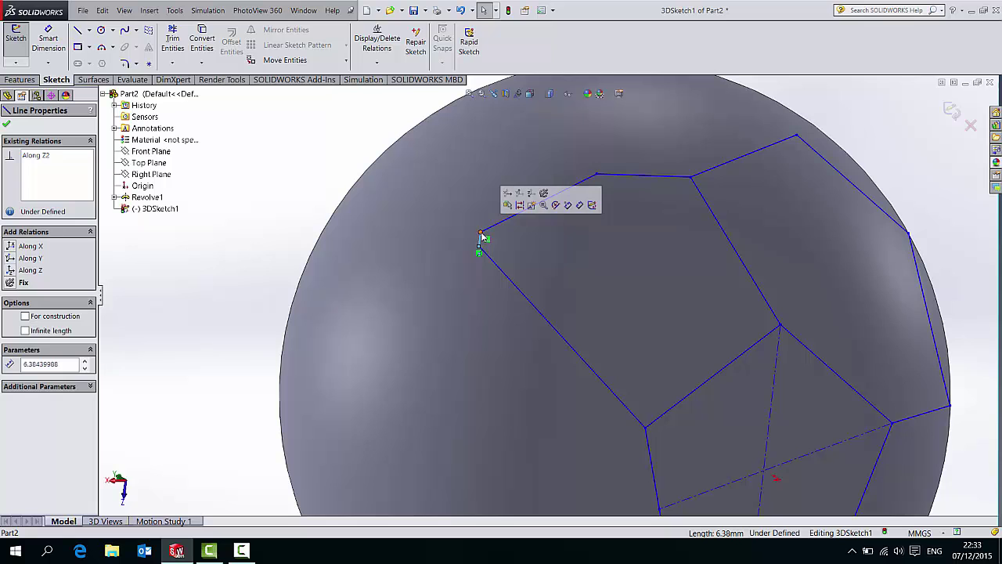
{"action": "scroll", "coordinate": [481, 235], "scroll_direction": "down", "scroll_amount": 1}
{"action": "left_click", "coordinate": [238, 264]}
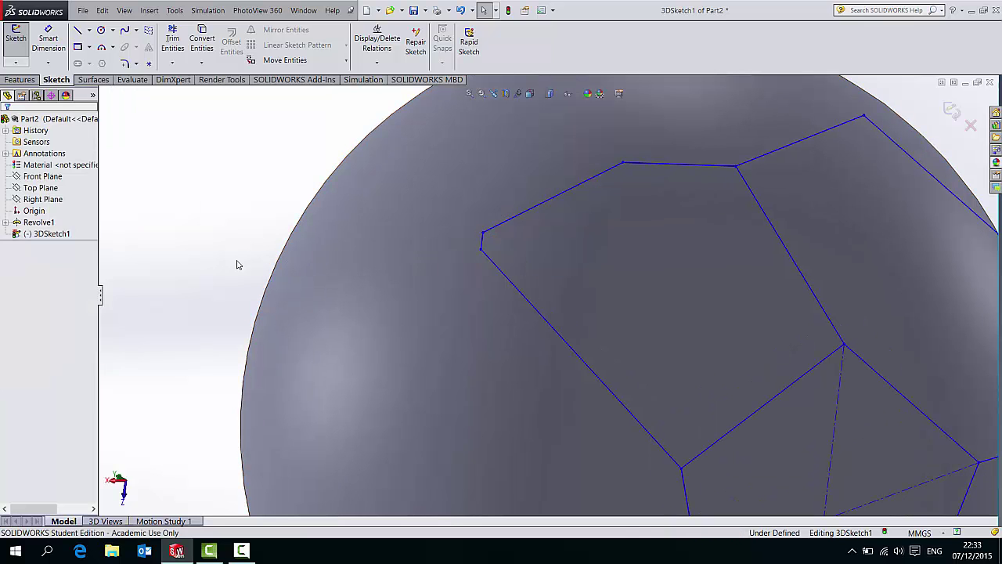
{"action": "scroll", "coordinate": [484, 250], "scroll_direction": "down", "scroll_amount": 1}
{"action": "left_click", "coordinate": [485, 247]}
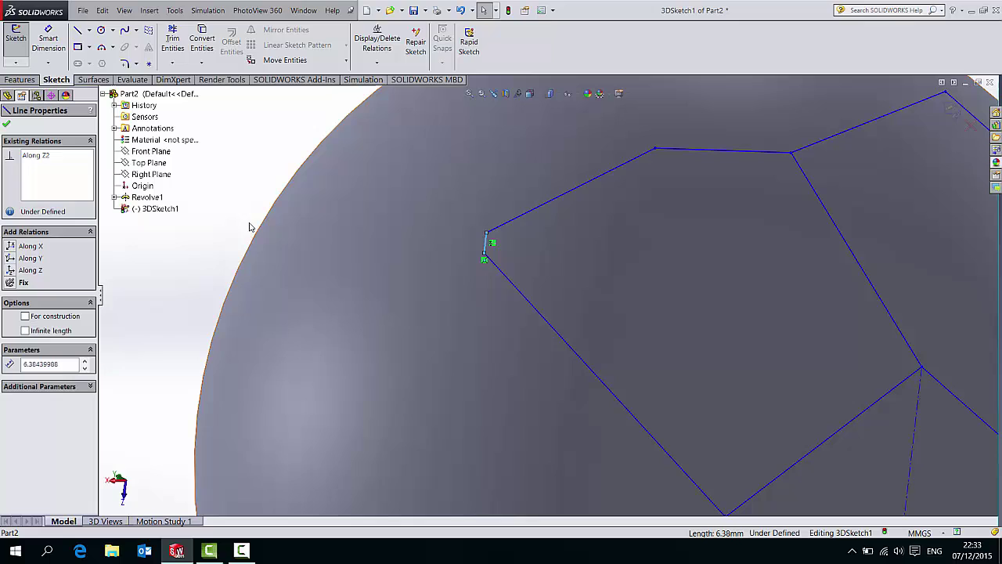
{"action": "right_click", "coordinate": [43, 165]}
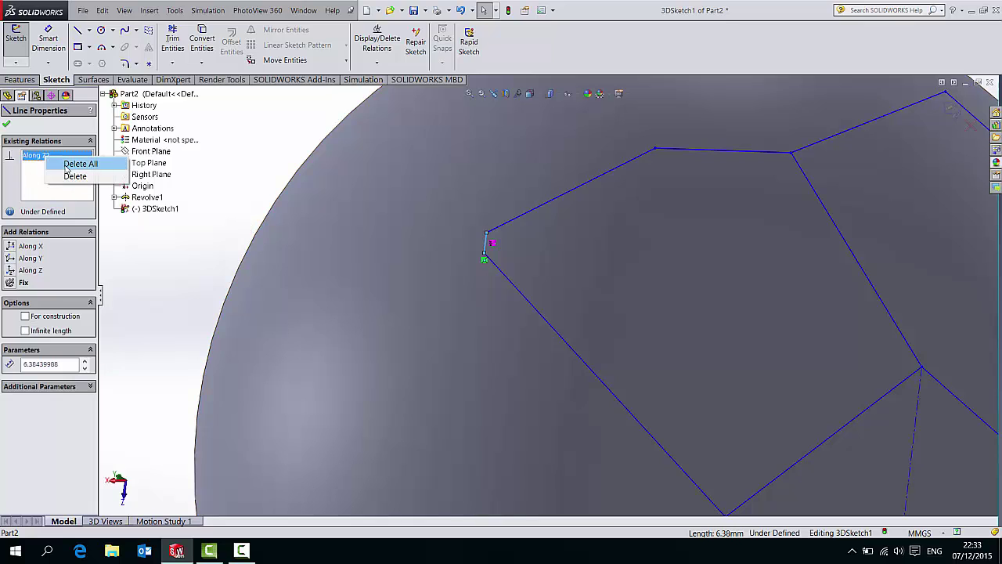
{"action": "left_click", "coordinate": [72, 176]}
{"action": "key", "text": "Escape"}
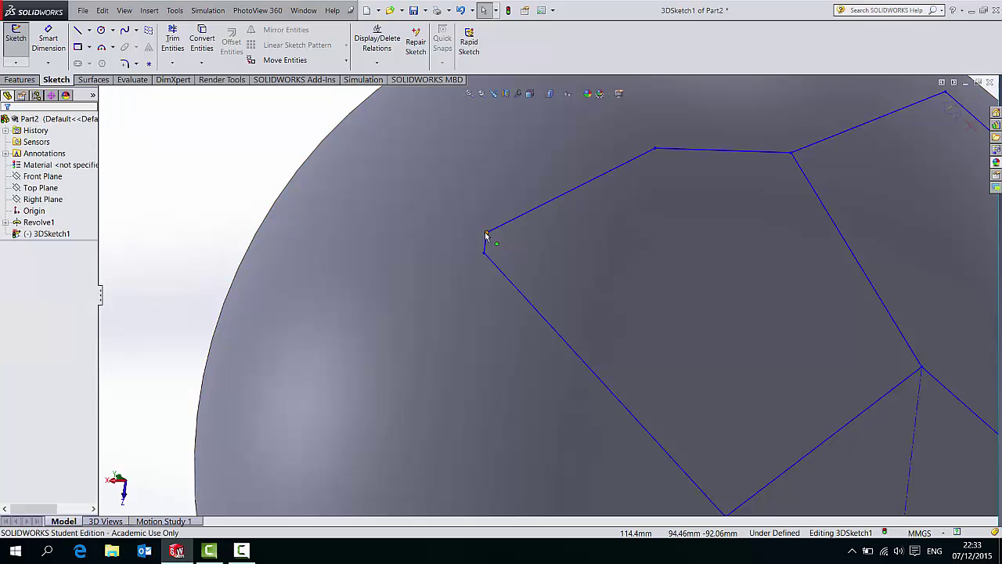
{"action": "left_click", "coordinate": [486, 234]}
{"action": "left_click", "coordinate": [439, 209], "text": "ctrl"}
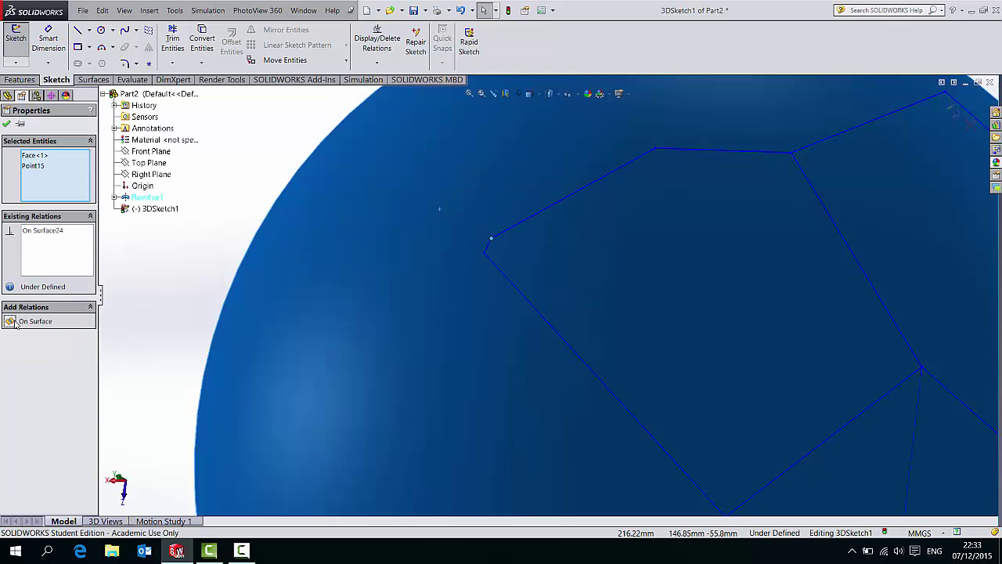
Drag the hexagon's vertices, raising the top vertex, to reshape the outline.
{"action": "key", "text": "z"}
{"action": "mouse_move", "coordinate": [483, 303]}
{"action": "middle_mouse_down", "text": "ctrl"}
{"action": "mouse_move", "coordinate": [448, 312]}
{"action": "mouse_move", "coordinate": [527, 271]}
{"action": "mouse_move", "coordinate": [537, 295]}
{"action": "mouse_move", "coordinate": [470, 362]}
{"action": "mouse_move", "coordinate": [490, 267]}
{"action": "middle_mouse_up", "text": "ctrl"}
{"action": "mouse_move", "coordinate": [460, 290]}
{"action": "left_mouse_down"}
{"action": "mouse_move", "coordinate": [458, 273]}
{"action": "mouse_move", "coordinate": [462, 296]}
{"action": "left_mouse_up"}
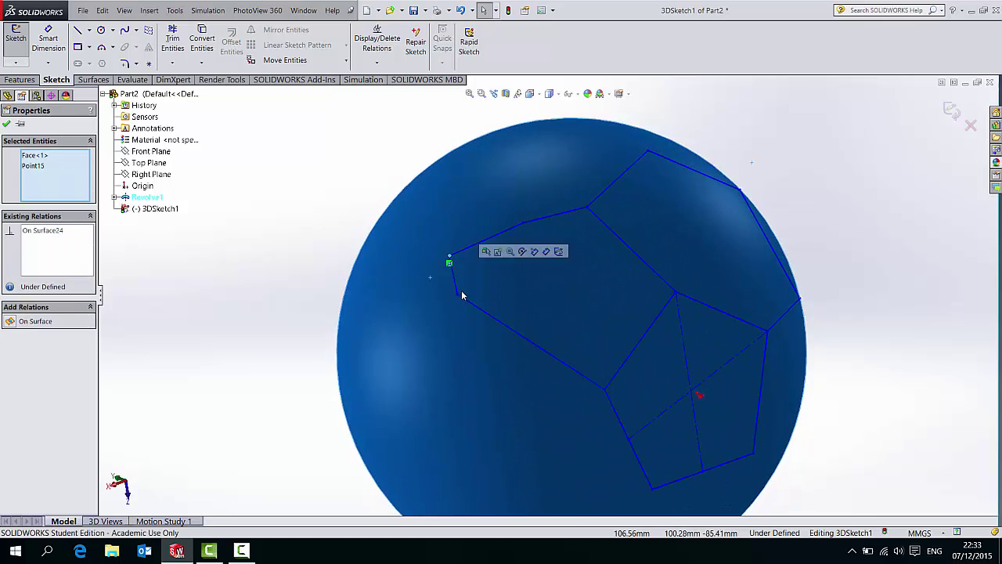
{"action": "left_click", "coordinate": [459, 295]}
{"action": "mouse_move", "coordinate": [450, 353]}
{"action": "middle_mouse_down"}
{"action": "mouse_move", "coordinate": [586, 308]}
{"action": "mouse_move", "coordinate": [532, 272]}
{"action": "mouse_move", "coordinate": [509, 313]}
{"action": "mouse_move", "coordinate": [541, 328]}
{"action": "middle_mouse_up"}
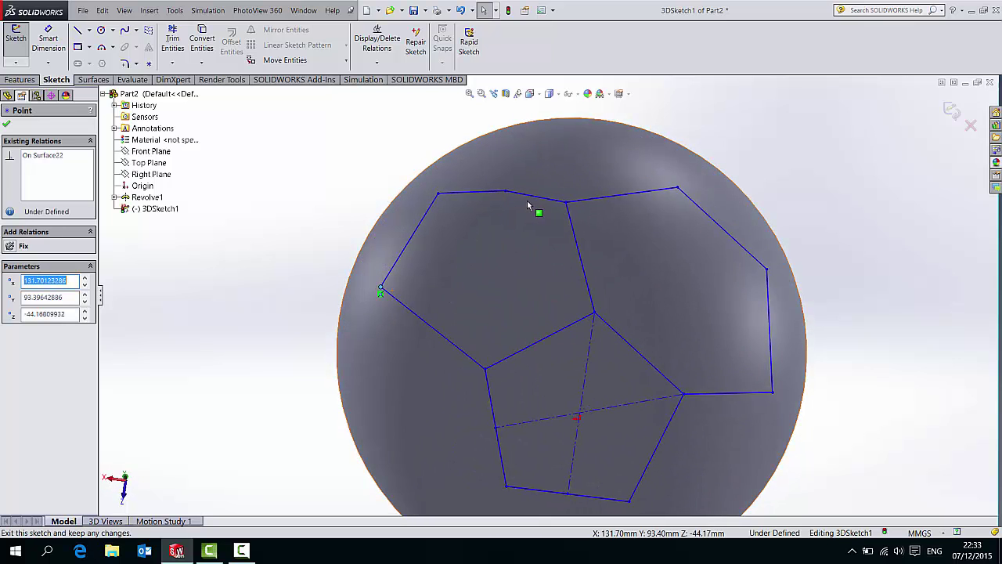
{"action": "left_click_drag", "start_coordinate": [504, 198], "coordinate": [502, 171]}
{"action": "key", "text": "Escape"}
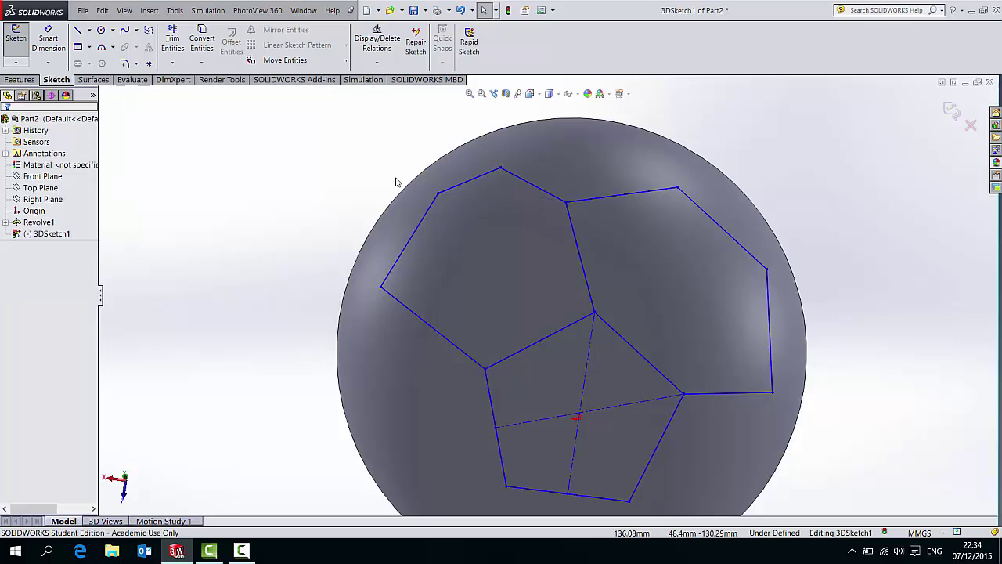
Make the lower hexagon edge parallel to the top-left edge (Parallel25).
{"action": "left_click", "coordinate": [511, 354]}
{"action": "left_click", "coordinate": [474, 180], "text": "ctrl"}
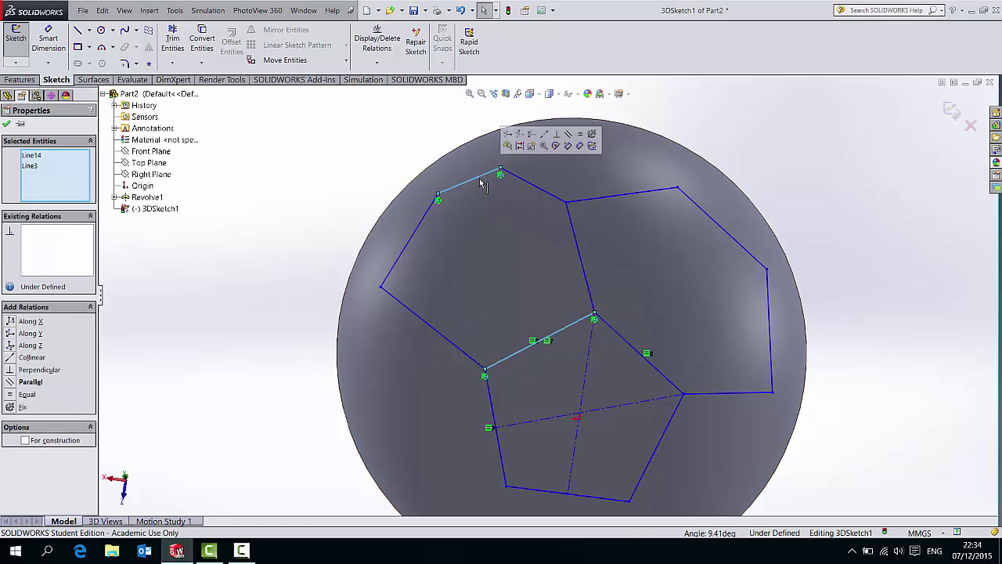
{"action": "left_click", "coordinate": [568, 133]}
Make the five selected hexagon edges, including the short top edge, equal in length.
{"action": "middle_click_drag", "start_coordinate": [534, 277], "coordinate": [545, 295], "text": "ctrl"}
{"action": "left_click", "coordinate": [475, 370]}
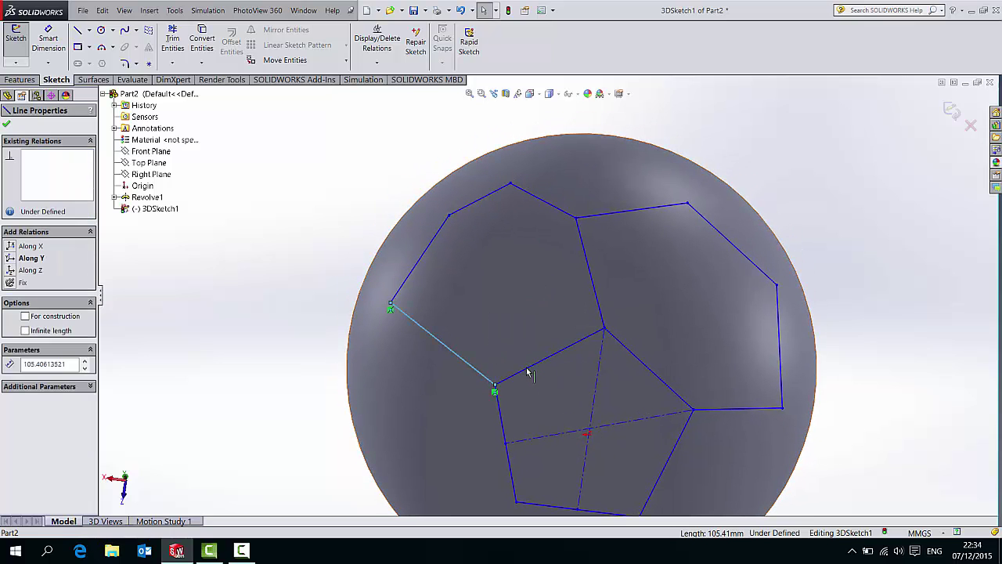
{"action": "left_click", "coordinate": [530, 373], "text": "ctrl"}
{"action": "left_click", "coordinate": [438, 235], "text": "ctrl"}
{"action": "left_click", "coordinate": [480, 201], "text": "ctrl"}
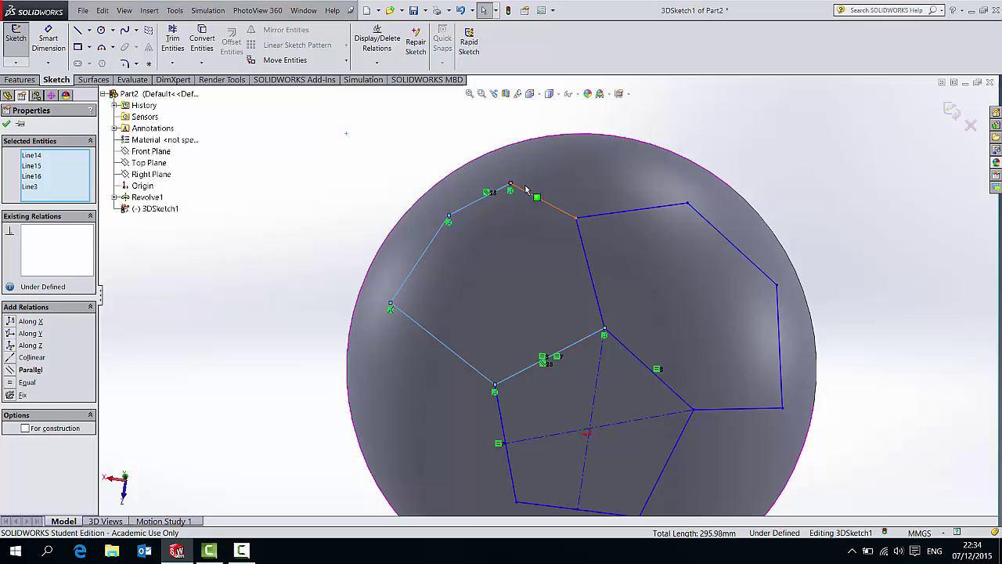
{"action": "left_click", "coordinate": [527, 189], "text": "ctrl"}
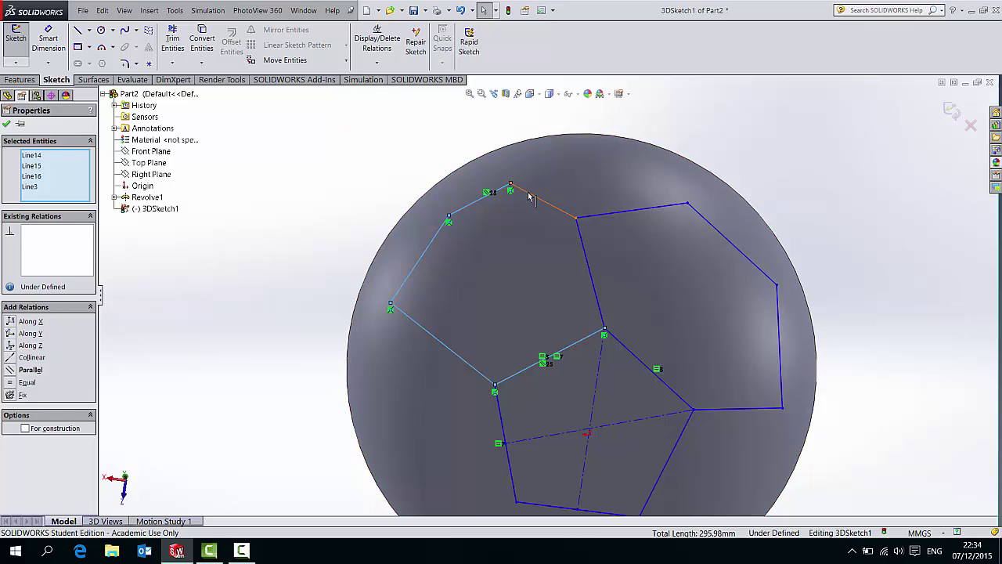
{"action": "left_click", "coordinate": [617, 152]}
{"action": "key", "text": "Escape"}
{"action": "mouse_move", "coordinate": [656, 258]}
{"action": "middle_mouse_down", "text": "ctrl"}
{"action": "mouse_move", "coordinate": [624, 261]}
{"action": "mouse_move", "coordinate": [635, 290]}
{"action": "mouse_move", "coordinate": [559, 277]}
{"action": "mouse_move", "coordinate": [642, 279]}
{"action": "mouse_move", "coordinate": [642, 297]}
{"action": "middle_mouse_up", "text": "ctrl"}
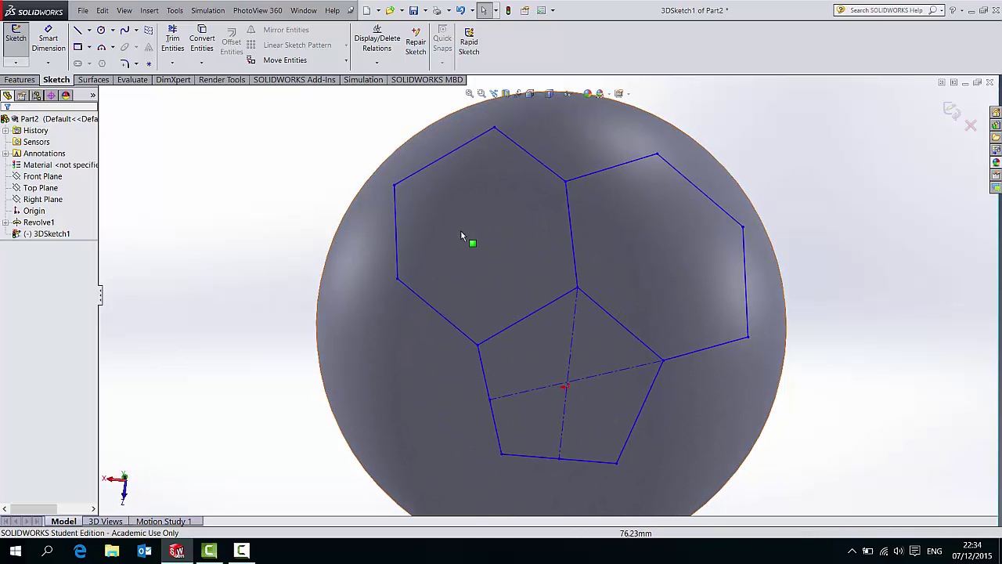
Make the left hexagon's edge parallel to the shared middle edge.
{"action": "left_click", "coordinate": [397, 242]}
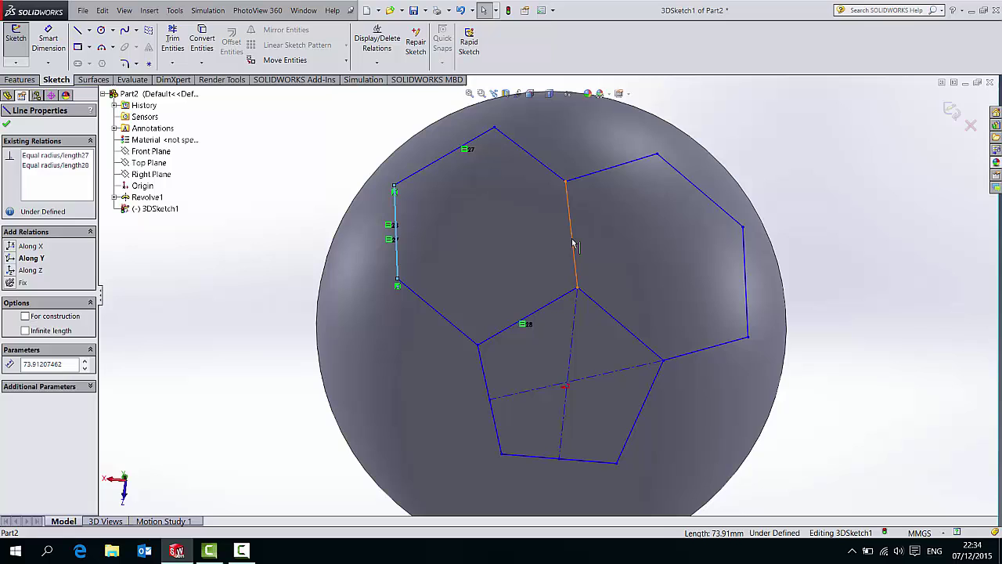
{"action": "left_click", "coordinate": [571, 234], "text": "ctrl"}
{"action": "left_click", "coordinate": [660, 194]}
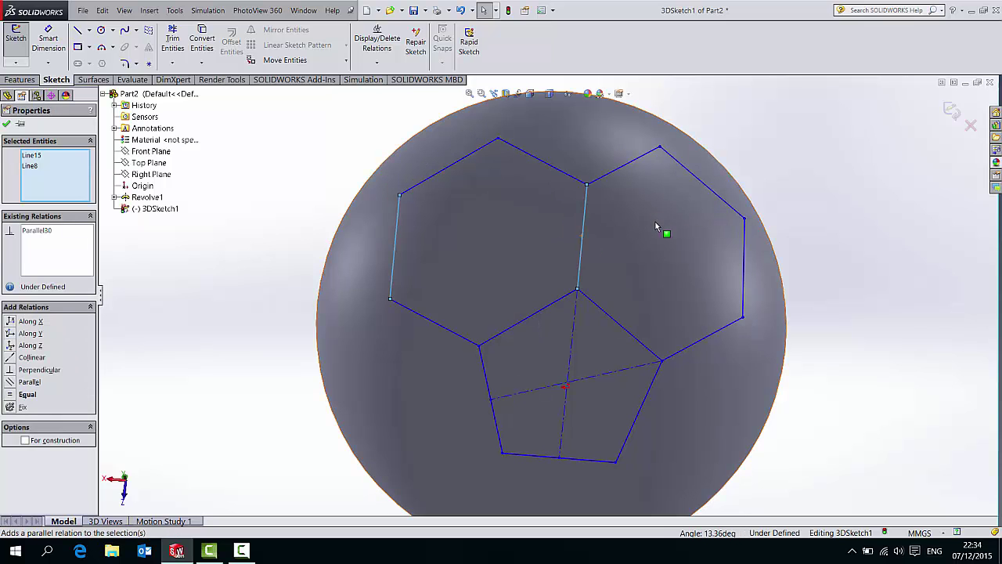
Make the right hexagon's upper and lower edges parallel, leaving 3DSketch1 fully defined.
{"action": "middle_click_drag", "start_coordinate": [671, 290], "coordinate": [634, 296], "text": "ctrl"}
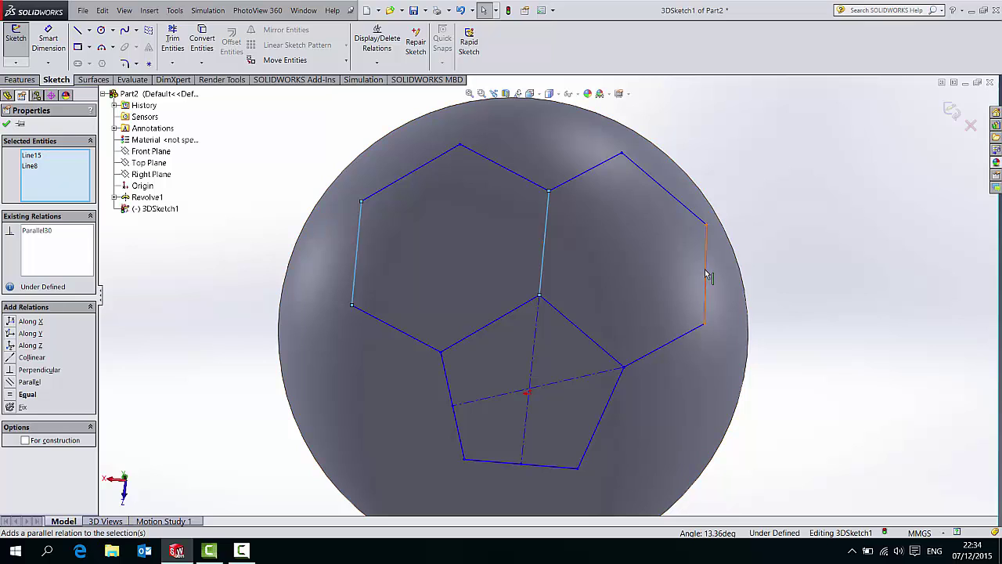
{"action": "left_click", "coordinate": [595, 170]}
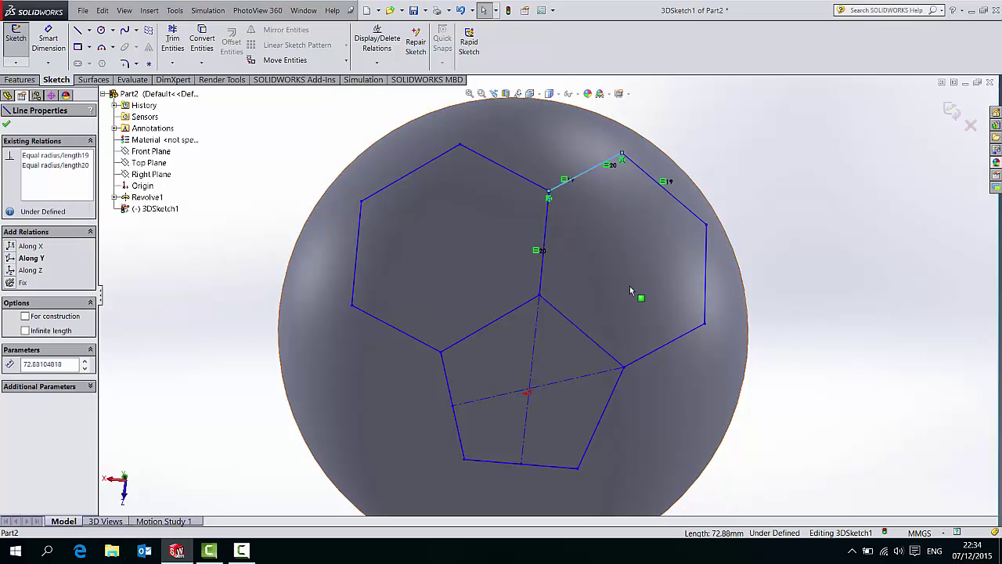
{"action": "left_click", "coordinate": [672, 342], "text": "ctrl"}
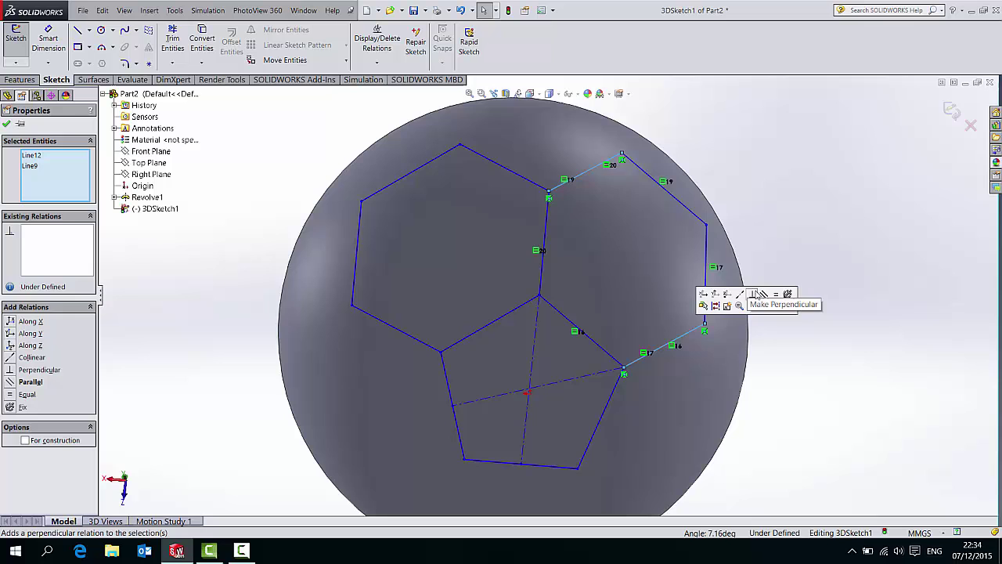
{"action": "left_click", "coordinate": [760, 295]}
{"action": "mouse_move", "coordinate": [693, 337]}
{"action": "middle_mouse_down"}
{"action": "mouse_move", "coordinate": [653, 313]}
{"action": "mouse_move", "coordinate": [666, 277]}
{"action": "mouse_move", "coordinate": [693, 279]}
{"action": "mouse_move", "coordinate": [643, 244]}
{"action": "mouse_move", "coordinate": [606, 246]}
{"action": "mouse_move", "coordinate": [637, 302]}
{"action": "mouse_move", "coordinate": [441, 303]}
{"action": "middle_mouse_up"}
{"action": "left_click", "coordinate": [240, 318]}
{"action": "mouse_move", "coordinate": [577, 353]}
{"action": "middle_mouse_down"}
{"action": "mouse_move", "coordinate": [595, 352]}
{"action": "mouse_move", "coordinate": [448, 408]}
{"action": "mouse_move", "coordinate": [584, 325]}
{"action": "mouse_move", "coordinate": [566, 278]}
{"action": "mouse_move", "coordinate": [530, 318]}
{"action": "mouse_move", "coordinate": [465, 358]}
{"action": "mouse_move", "coordinate": [571, 361]}
{"action": "mouse_move", "coordinate": [563, 381]}
{"action": "mouse_move", "coordinate": [486, 338]}
{"action": "middle_mouse_up"}
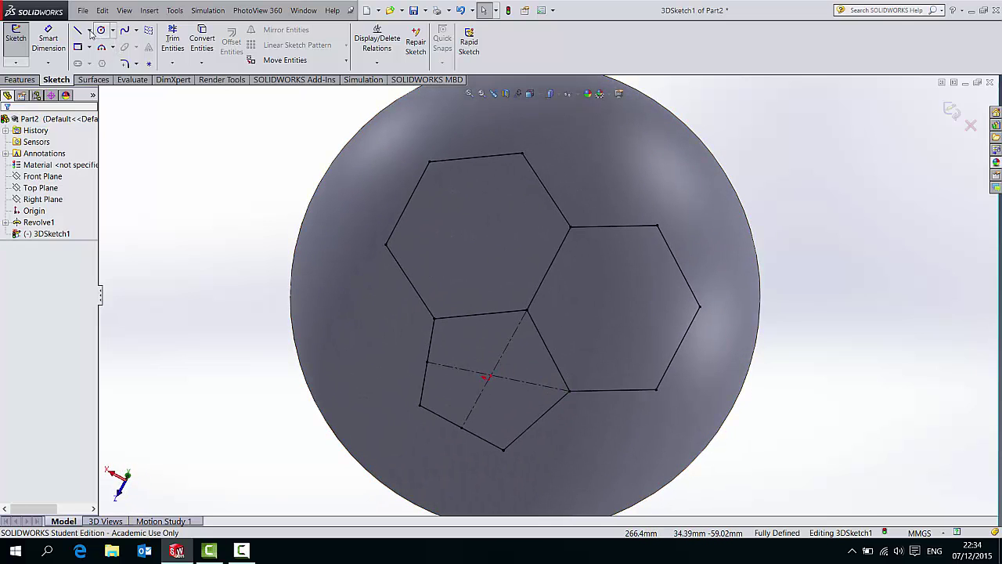
{"action": "left_click", "coordinate": [90, 30]}
{"action": "left_click", "coordinate": [102, 57]}
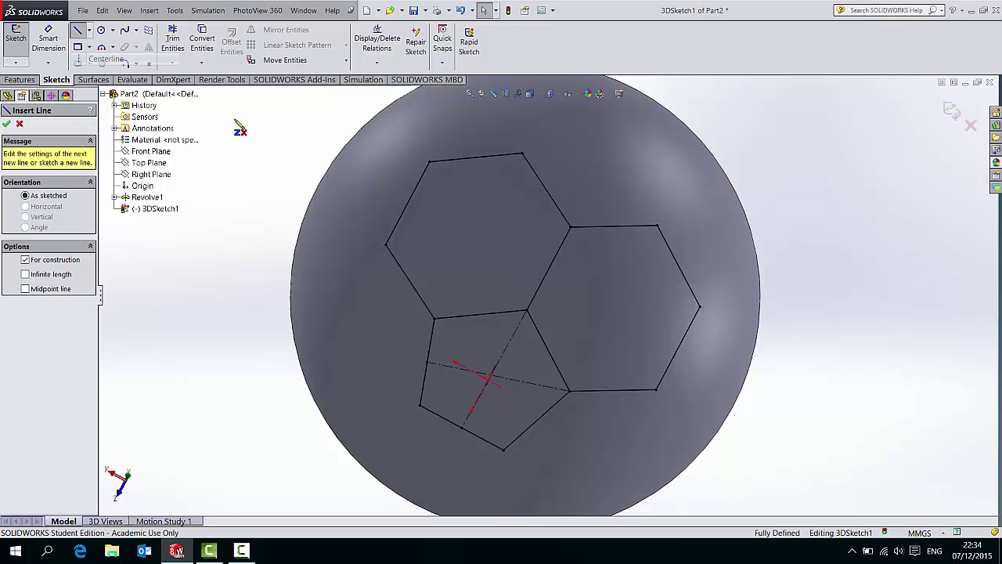
{"action": "left_click", "coordinate": [477, 158]}
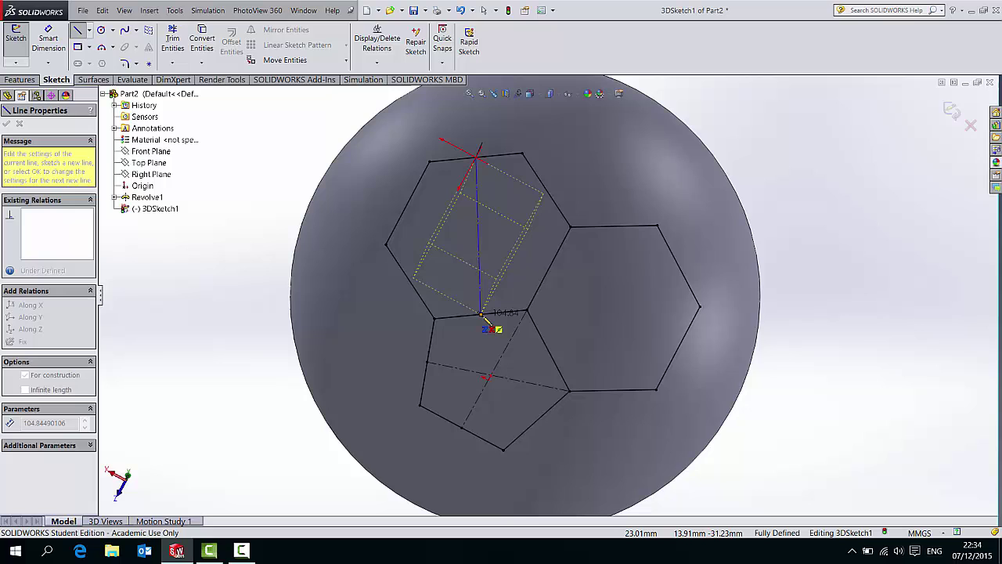
{"action": "left_click", "coordinate": [481, 315]}
{"action": "key", "text": "Escape"}
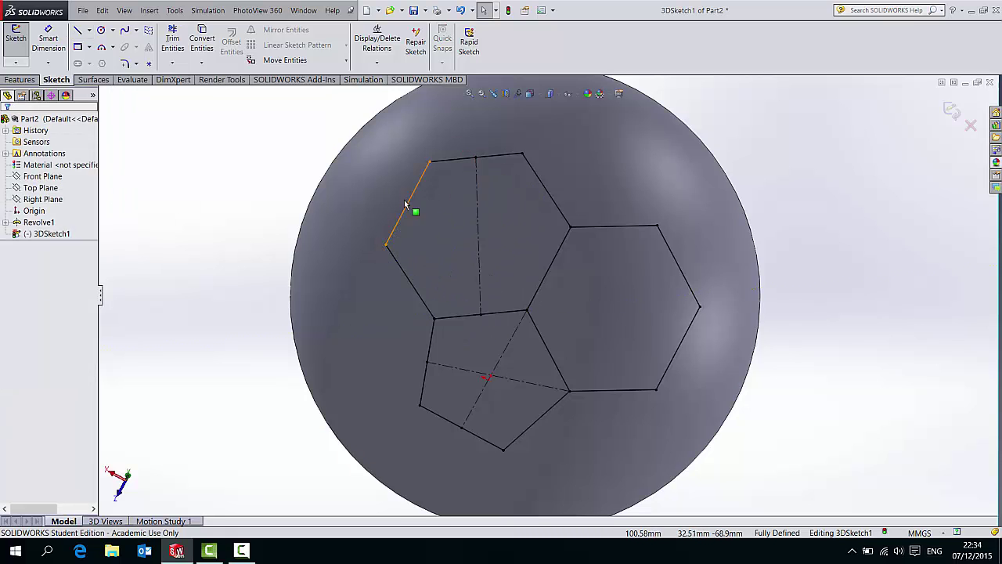
{"action": "left_click", "coordinate": [90, 30]}
{"action": "left_click", "coordinate": [102, 56]}
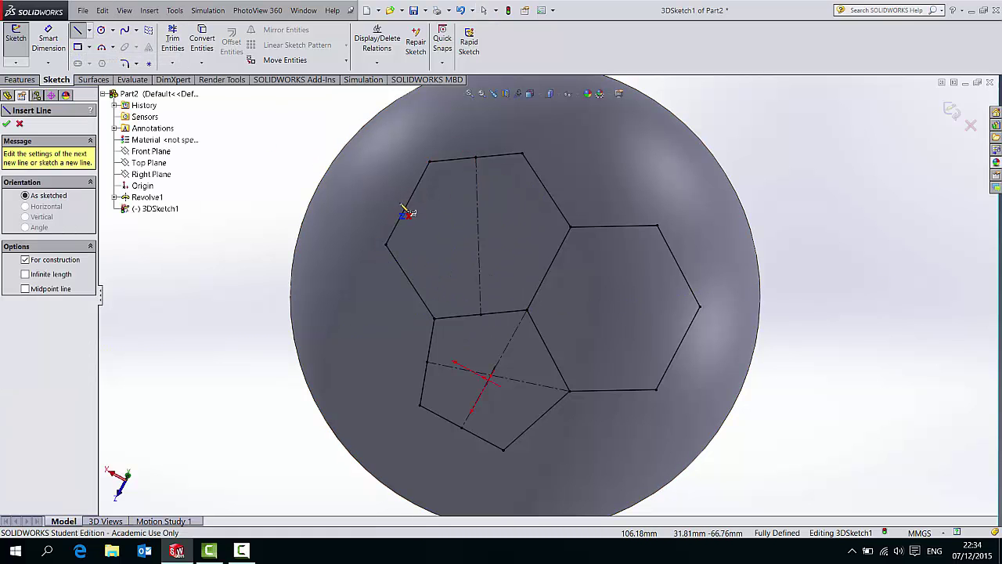
{"action": "left_click", "coordinate": [408, 204]}
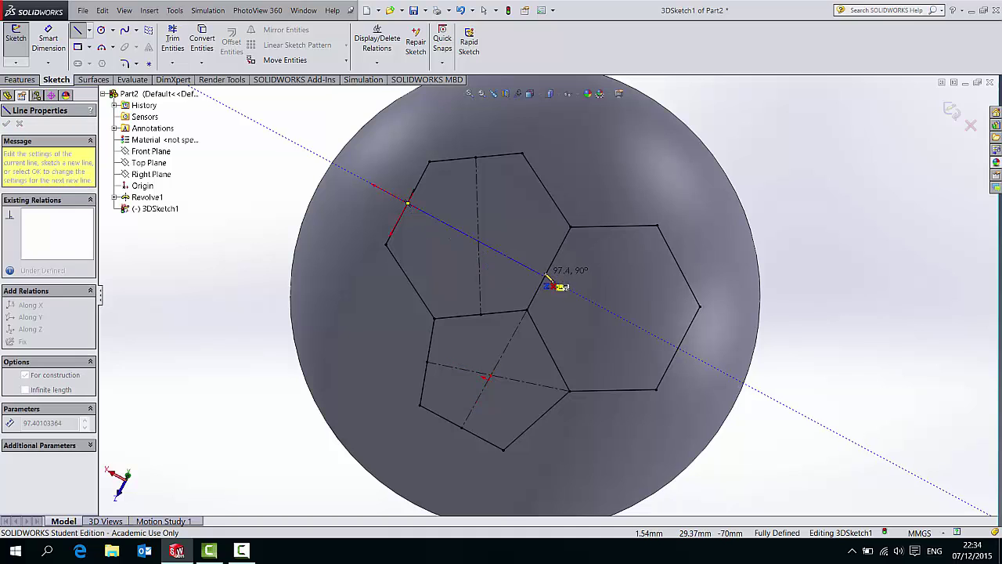
{"action": "left_click", "coordinate": [549, 269]}
{"action": "key", "text": "Escape"}
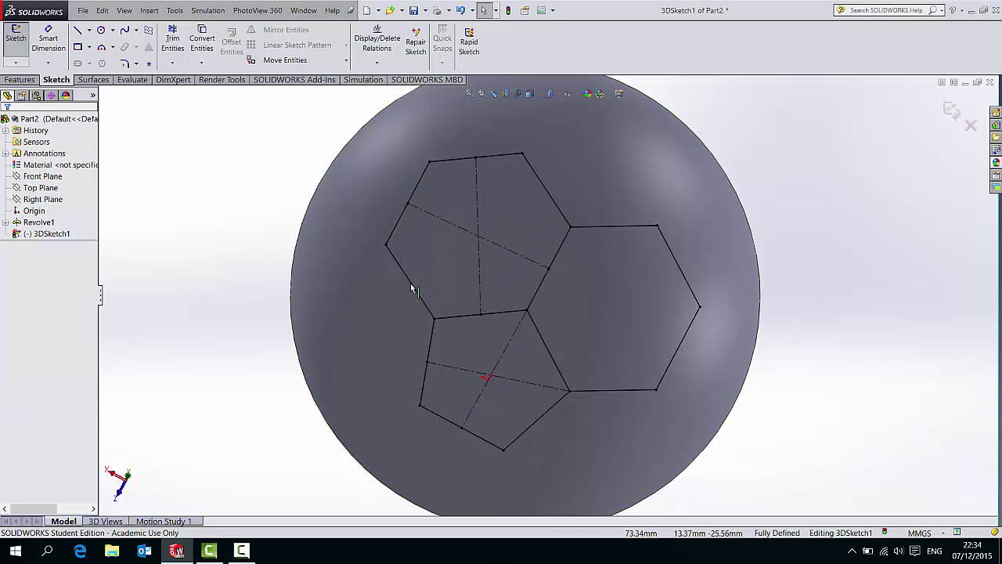
{"action": "left_click", "coordinate": [436, 219]}
{"action": "left_click", "coordinate": [447, 212]}
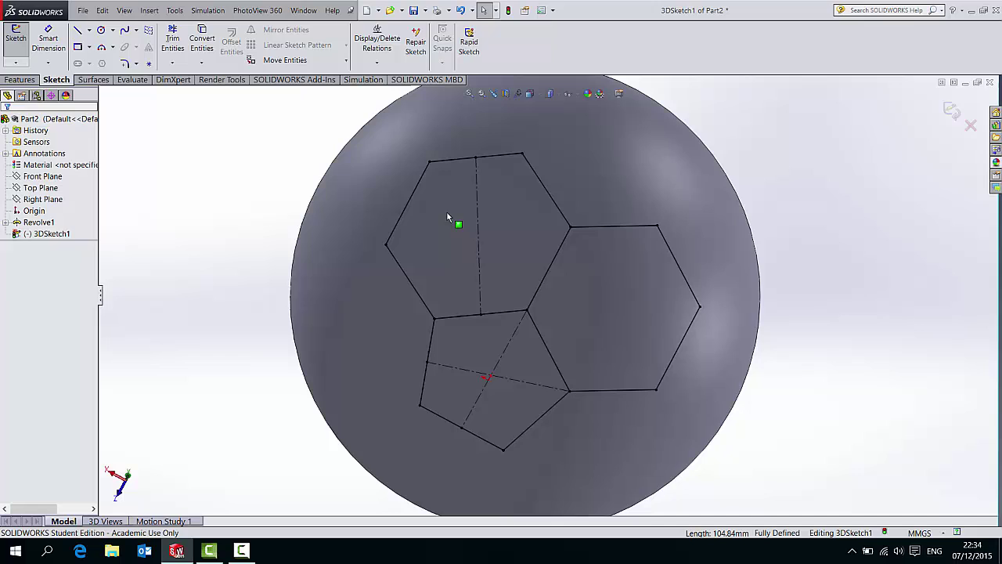
{"action": "left_click", "coordinate": [480, 206]}
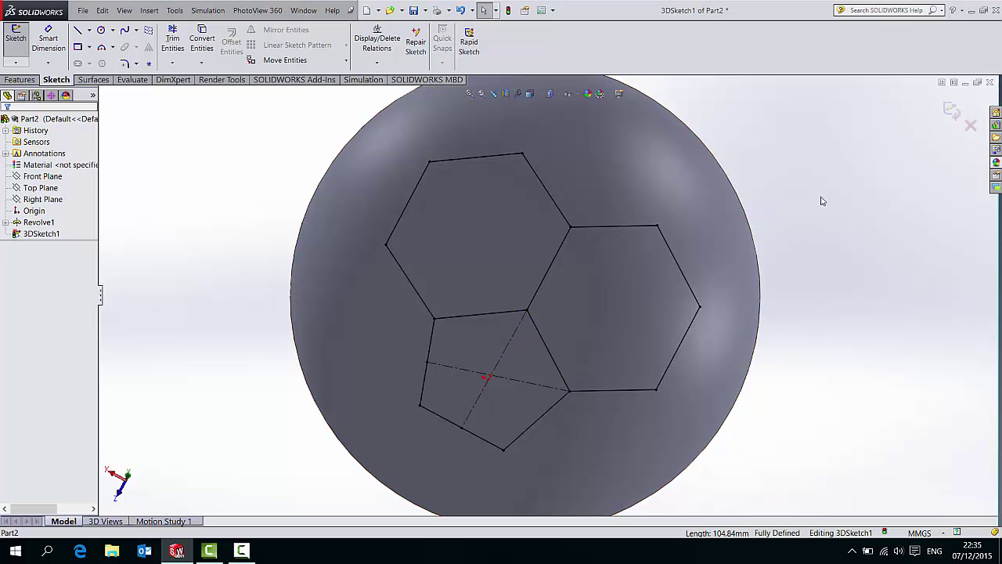
Exit 3DSketch1 and inspect the pentagon and two hexagons resting on the sphere.
{"action": "left_click", "coordinate": [949, 112]}
{"action": "scroll", "coordinate": [531, 326], "scroll_direction": "up", "scroll_amount": 4}
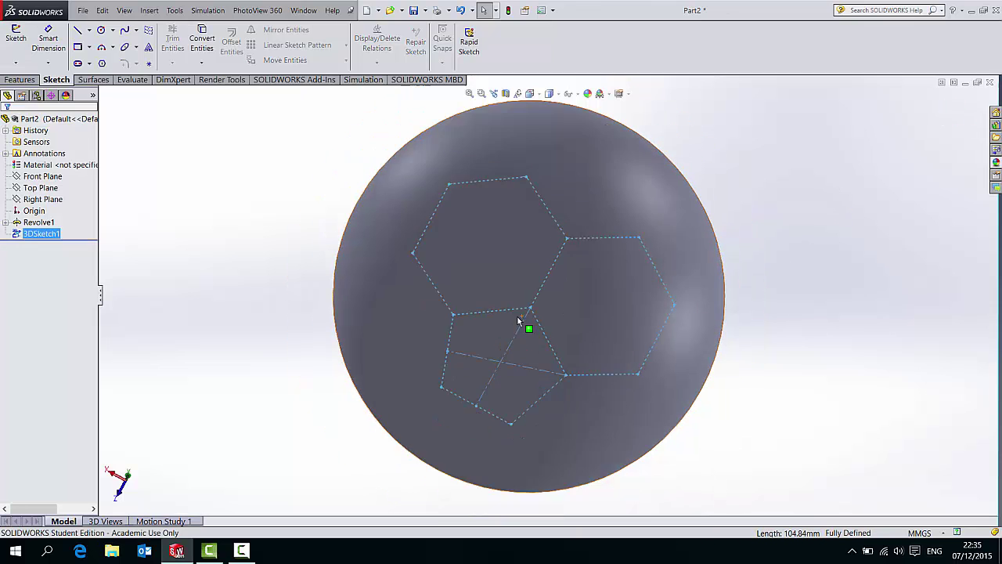
{"action": "mouse_move", "coordinate": [517, 362]}
{"action": "middle_mouse_down"}
{"action": "mouse_move", "coordinate": [446, 329]}
{"action": "mouse_move", "coordinate": [524, 310]}
{"action": "mouse_move", "coordinate": [509, 345]}
{"action": "mouse_move", "coordinate": [438, 405]}
{"action": "mouse_move", "coordinate": [475, 378]}
{"action": "mouse_move", "coordinate": [533, 262]}
{"action": "mouse_move", "coordinate": [595, 196]}
{"action": "mouse_move", "coordinate": [598, 171]}
{"action": "middle_mouse_up"}
{"action": "scroll", "coordinate": [597, 176], "scroll_direction": "down", "scroll_amount": 5}
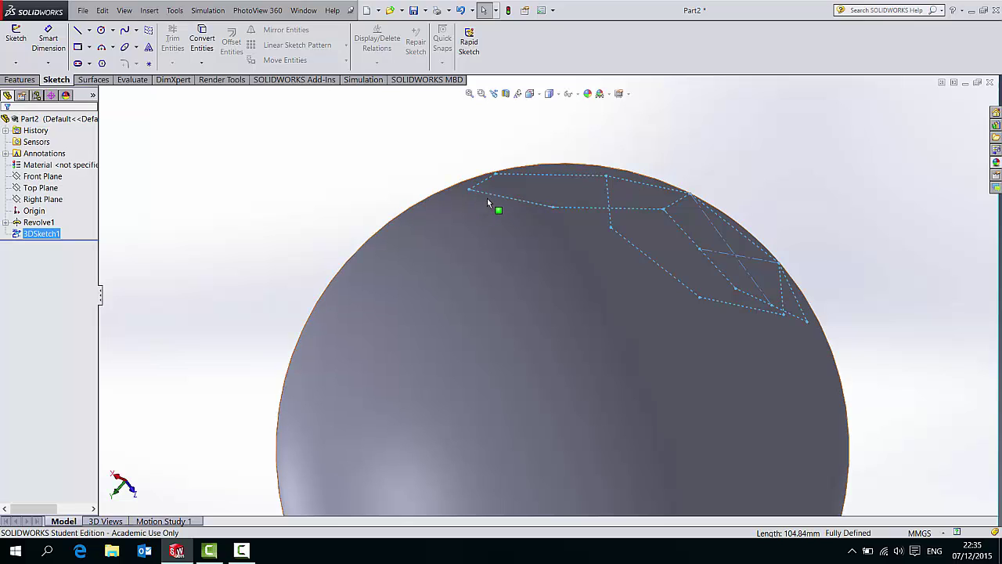
{"action": "scroll", "coordinate": [525, 239], "scroll_direction": "up", "scroll_amount": 3}
{"action": "left_click", "coordinate": [281, 232]}
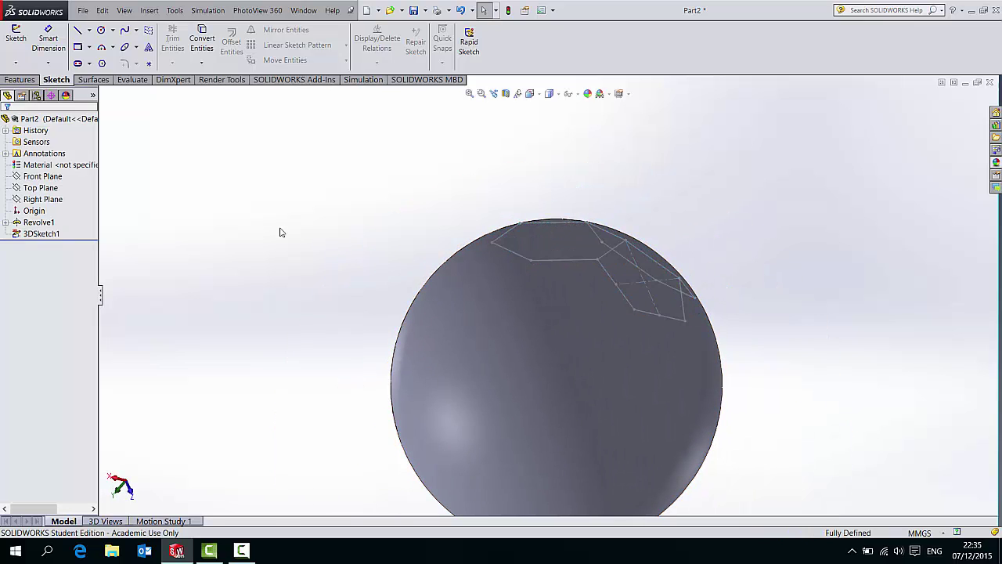
Create Sketch2 on the Front Plane, viewed from the front, with one point at the sphere's centre.
{"action": "left_click", "coordinate": [12, 63]}
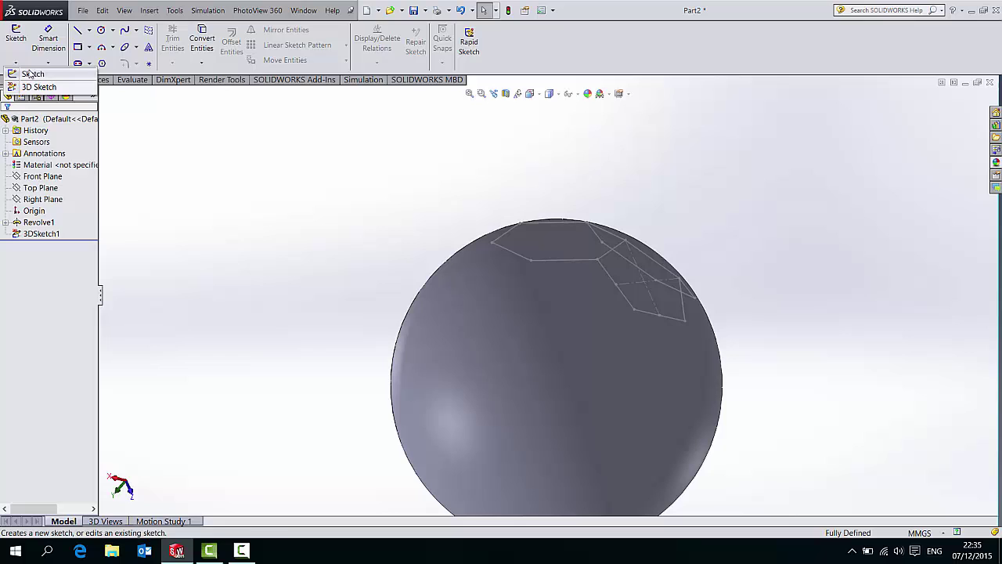
{"action": "left_click", "coordinate": [17, 74]}
{"action": "left_click", "coordinate": [103, 93]}
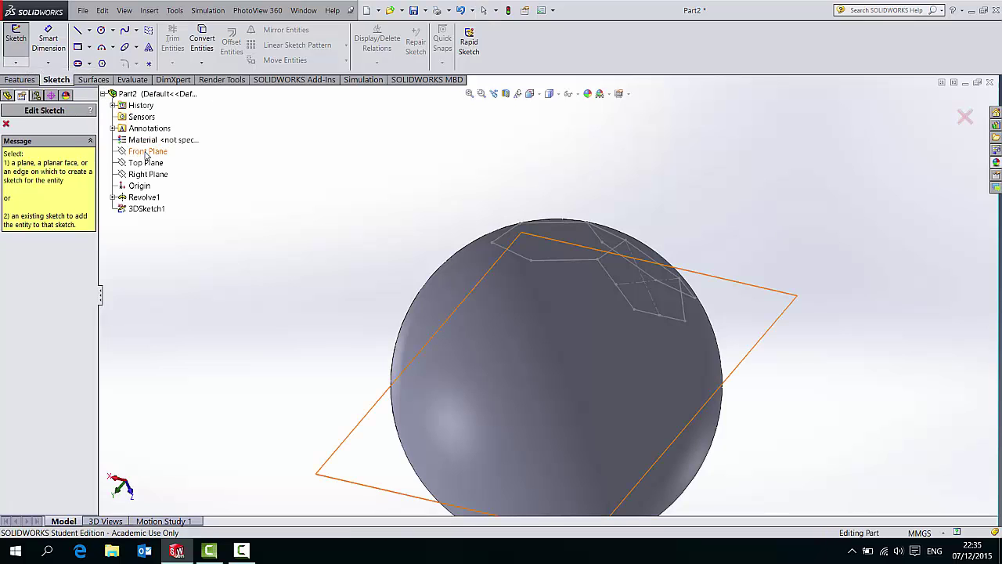
{"action": "left_click", "coordinate": [147, 156]}
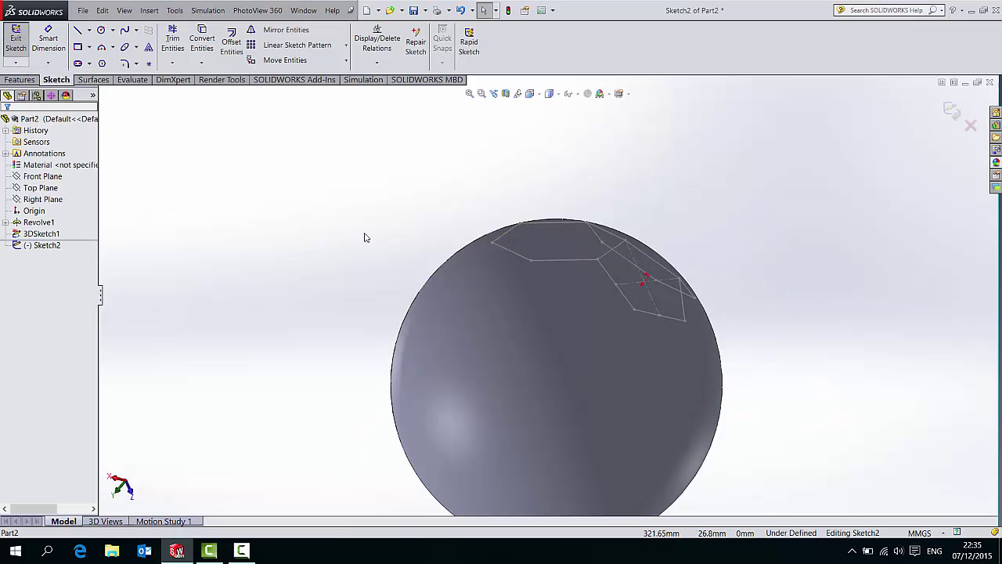
{"action": "key", "text": "space"}
{"action": "left_click", "coordinate": [381, 318]}
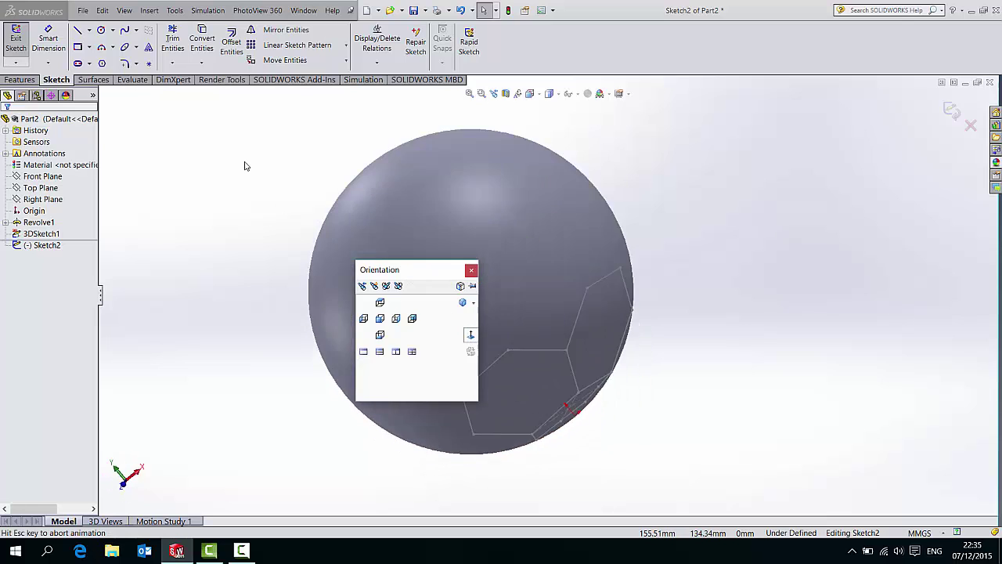
{"action": "left_click", "coordinate": [149, 64]}
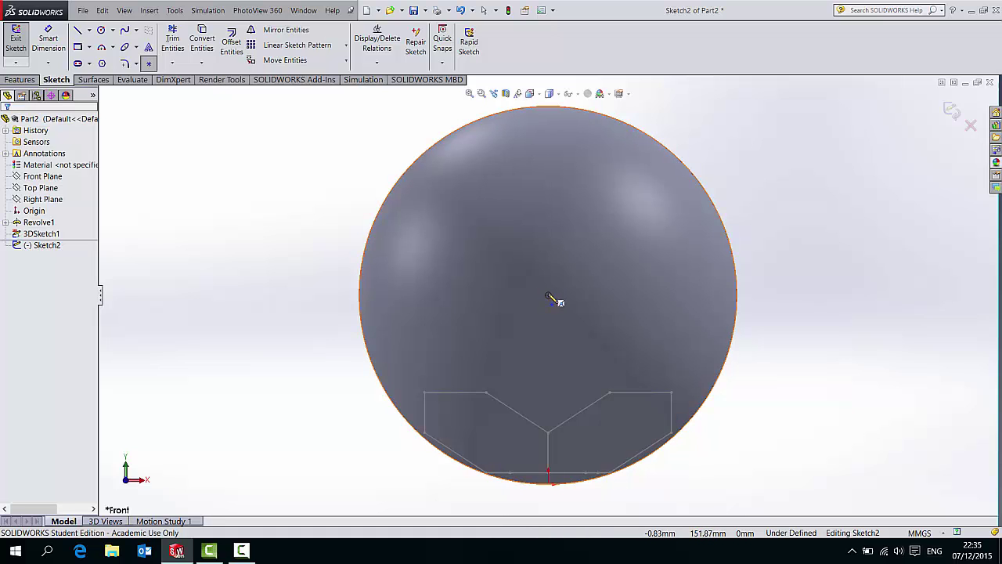
{"action": "left_click", "coordinate": [548, 296]}
{"action": "left_click", "coordinate": [951, 111]}
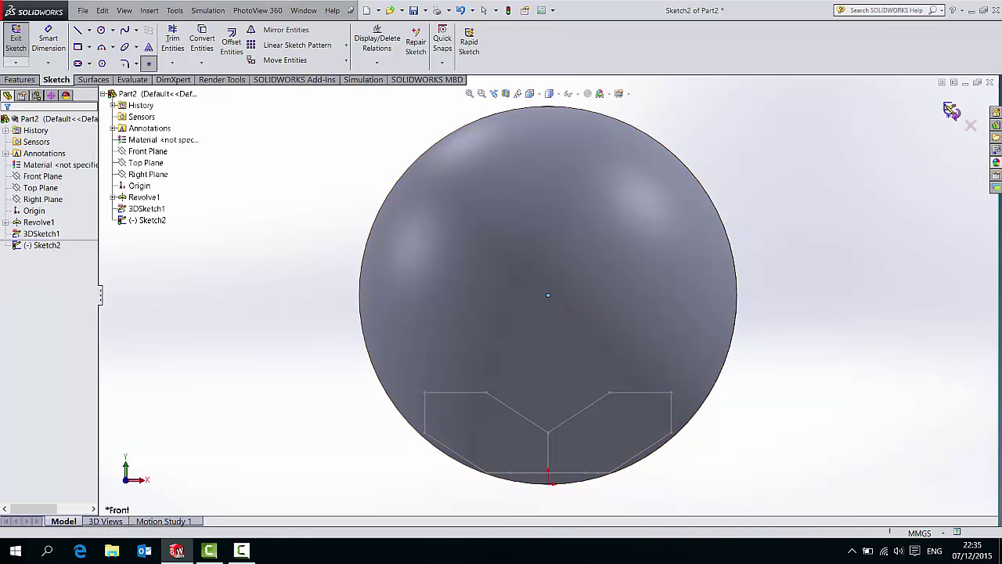
Begin a lofted surface from two hexagon edges, then cancel it without adding a surface.
{"action": "mouse_move", "coordinate": [886, 148]}
{"action": "middle_mouse_down"}
{"action": "mouse_move", "coordinate": [754, 212]}
{"action": "mouse_move", "coordinate": [631, 139]}
{"action": "middle_mouse_up"}
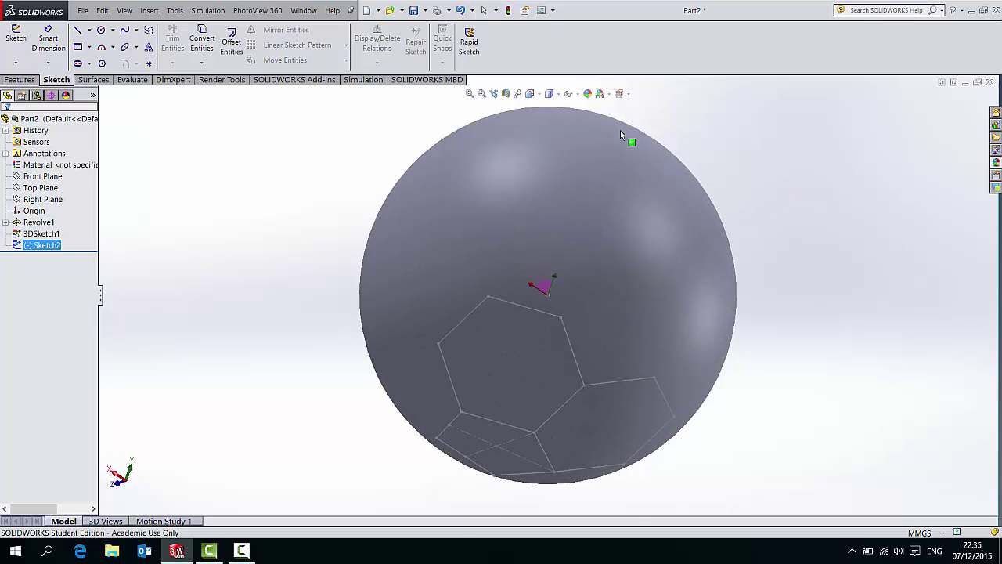
{"action": "mouse_move", "coordinate": [804, 260]}
{"action": "middle_mouse_down"}
{"action": "mouse_move", "coordinate": [621, 293]}
{"action": "mouse_move", "coordinate": [667, 139]}
{"action": "mouse_move", "coordinate": [707, 139]}
{"action": "mouse_move", "coordinate": [552, 223]}
{"action": "middle_mouse_up"}
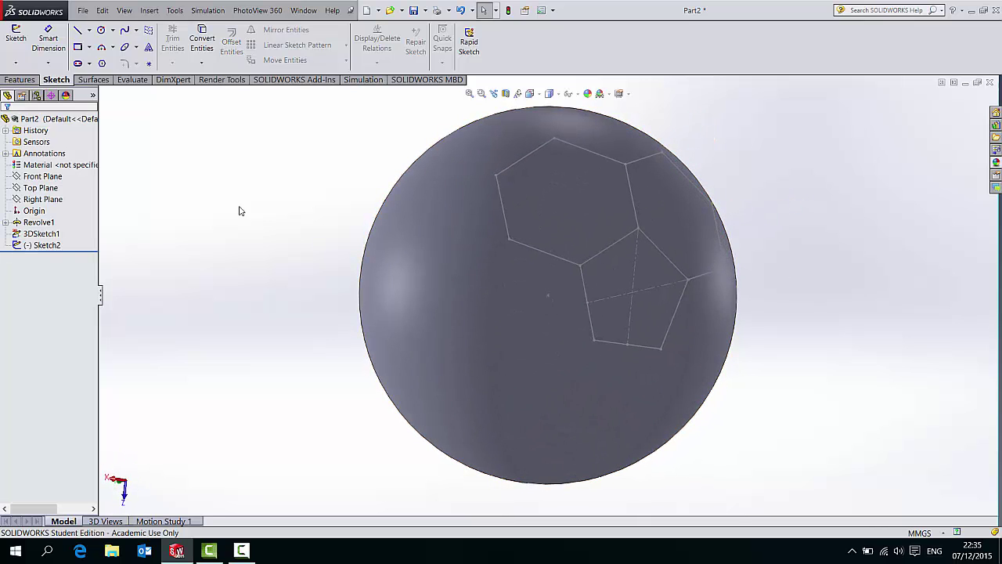
{"action": "left_click", "coordinate": [96, 79]}
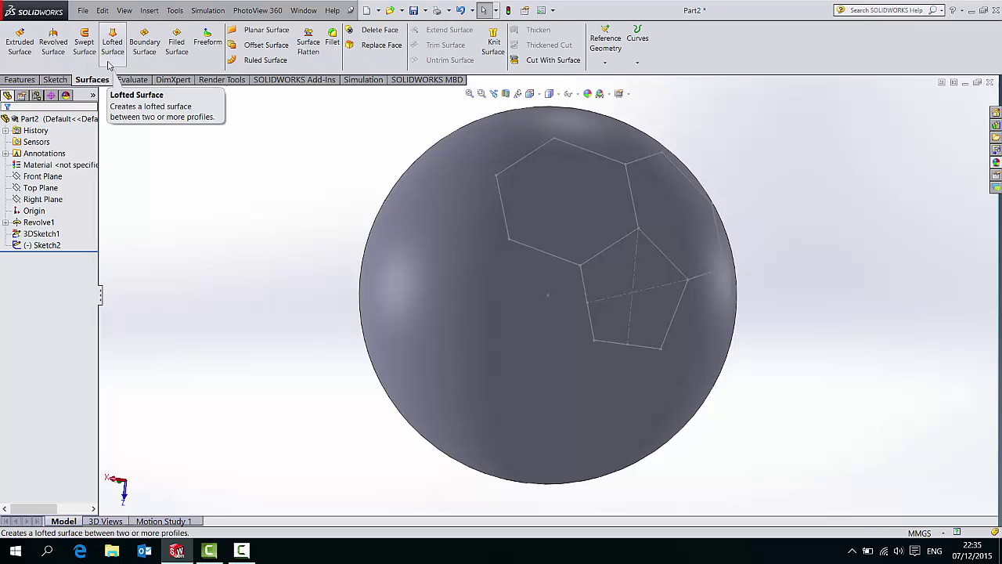
{"action": "left_click", "coordinate": [114, 47]}
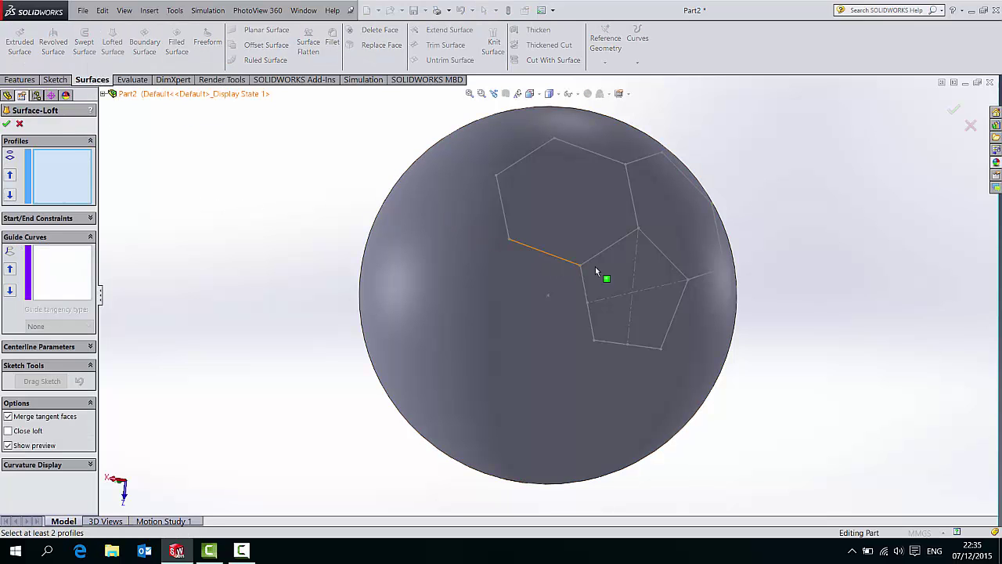
{"action": "left_click", "coordinate": [608, 249]}
{"action": "left_click", "coordinate": [655, 249]}
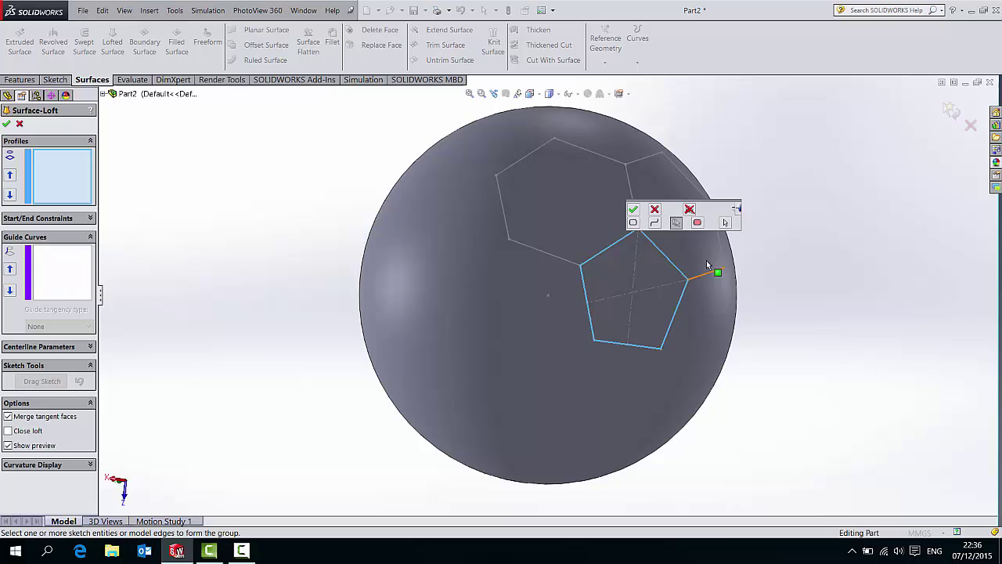
{"action": "left_click", "coordinate": [20, 126]}
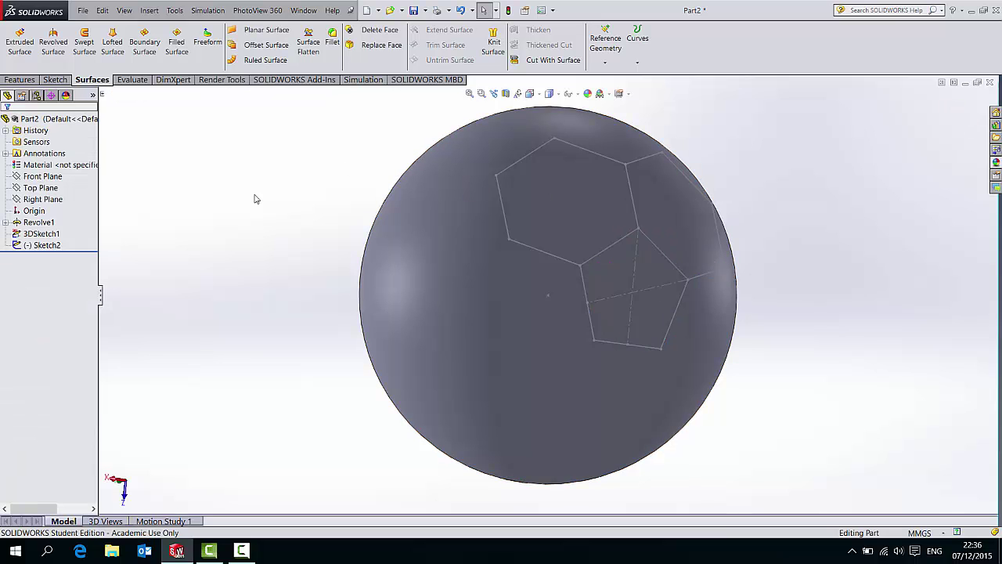
Loft Surface-Loft1 from the closed hexagon edge loop to the centre sketch point.
{"action": "left_click", "coordinate": [112, 46]}
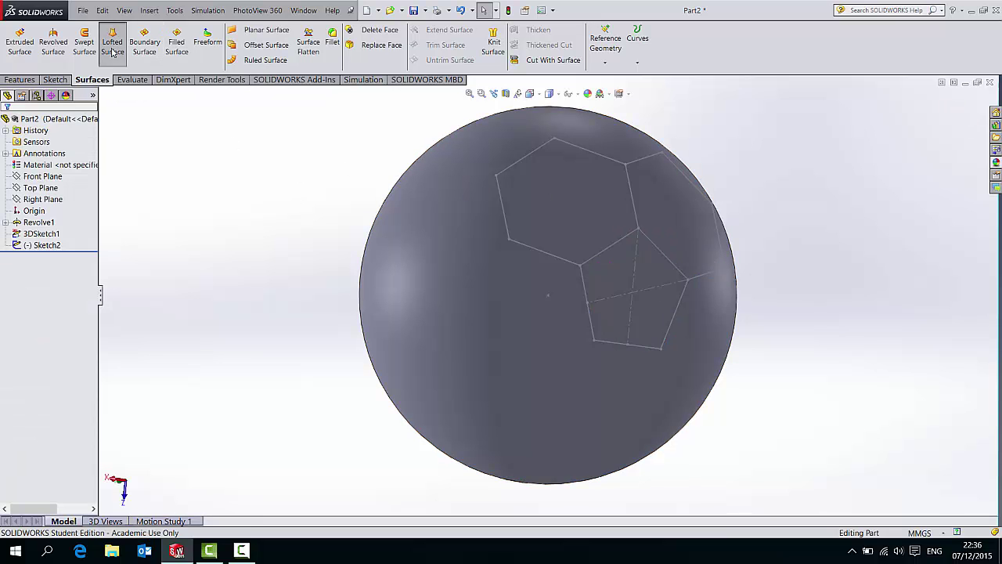
{"action": "left_click", "coordinate": [570, 147]}
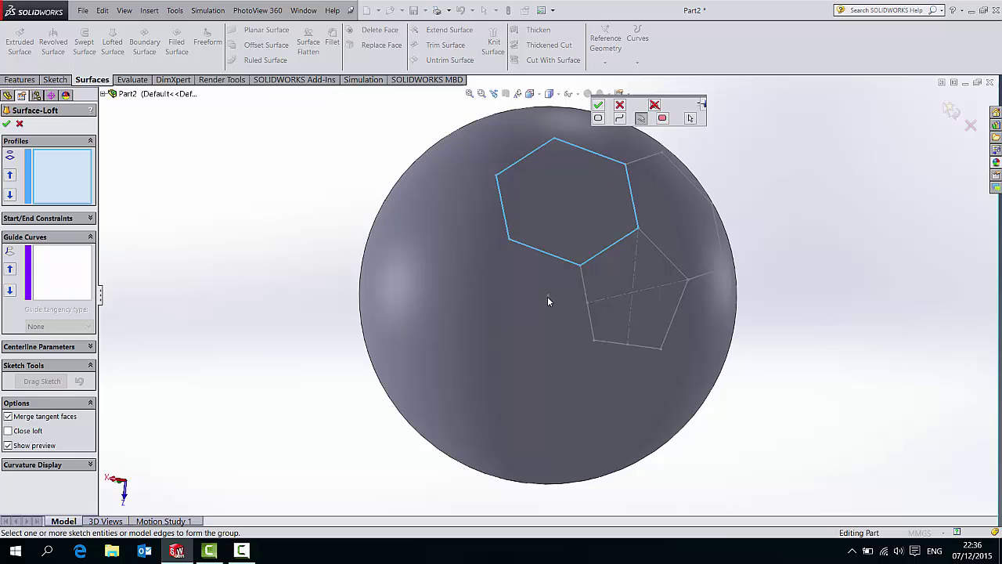
{"action": "left_click", "coordinate": [599, 105]}
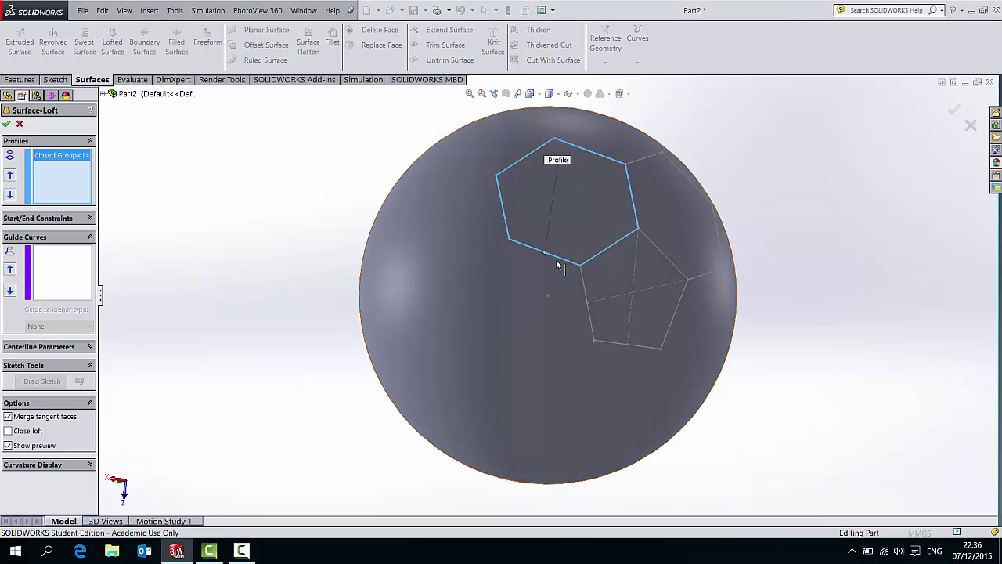
{"action": "left_click", "coordinate": [548, 295]}
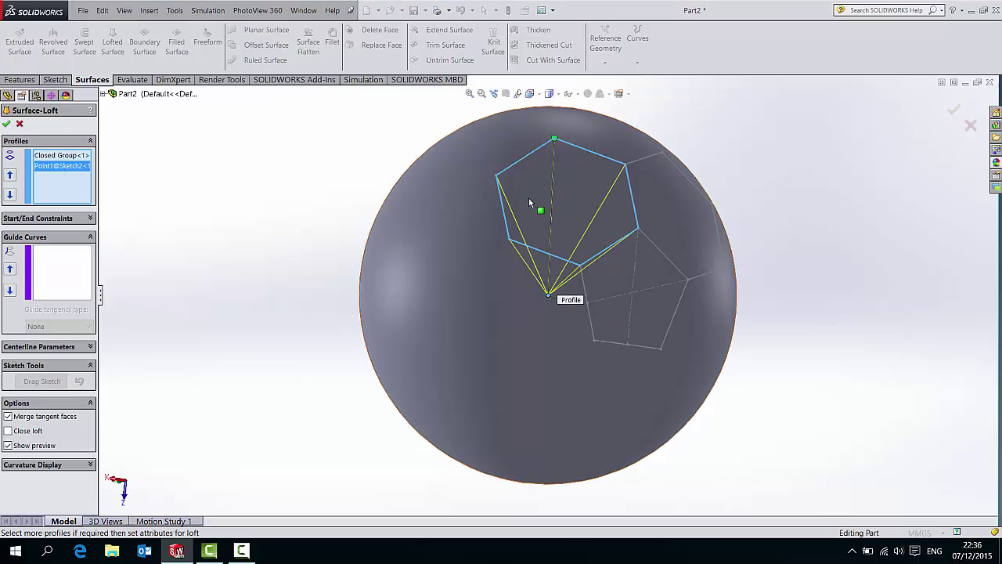
{"action": "middle_click_drag", "start_coordinate": [530, 203], "coordinate": [705, 156]}
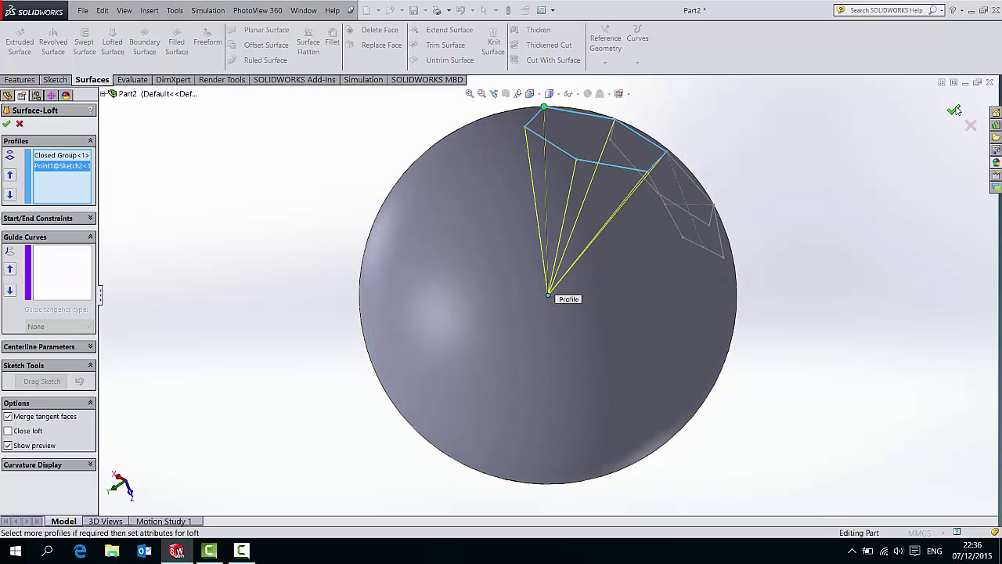
{"action": "left_click", "coordinate": [955, 111]}
{"action": "middle_click_drag", "start_coordinate": [747, 242], "coordinate": [575, 270]}
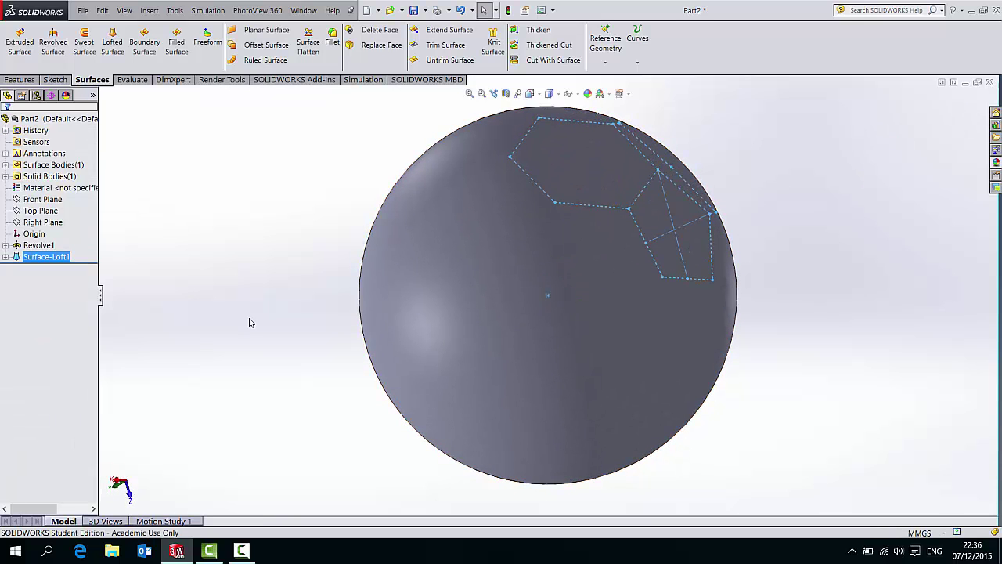
Expand Surface-Loft1 and show its Sketch2 and 3DSketch1 so the polygon outlines reappear.
{"action": "left_click", "coordinate": [361, 154]}
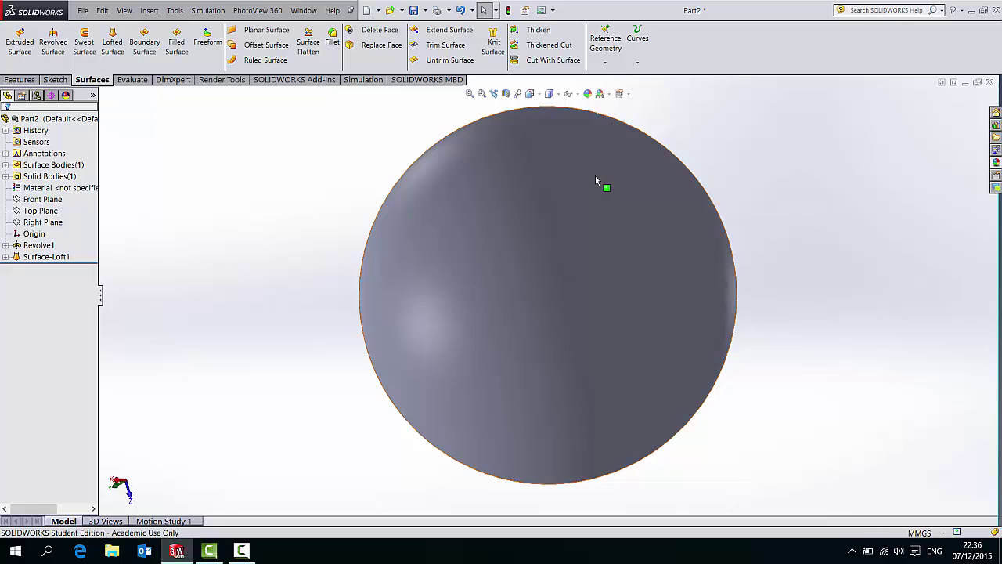
{"action": "left_click", "coordinate": [47, 257]}
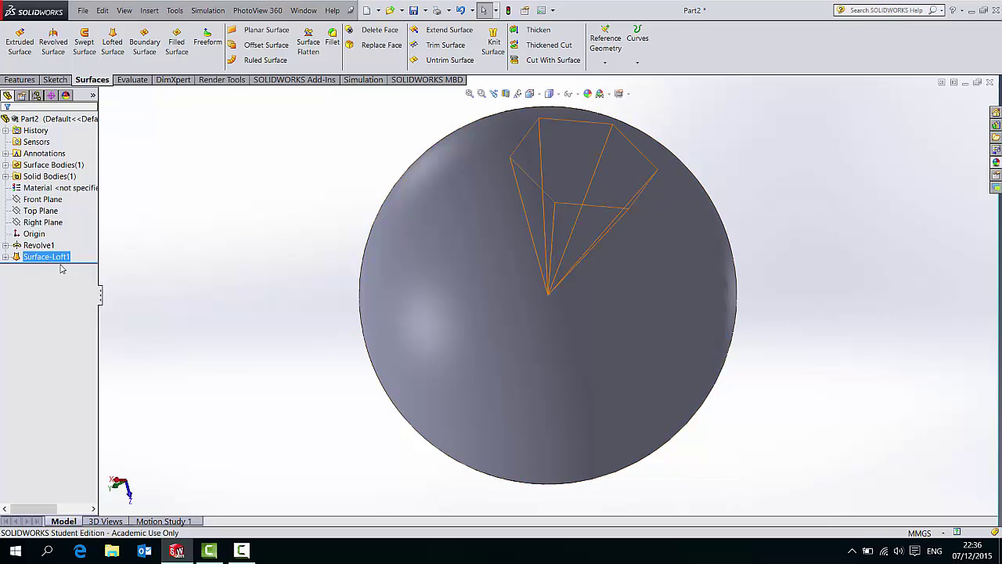
{"action": "key", "text": "Escape"}
{"action": "left_click", "coordinate": [6, 259]}
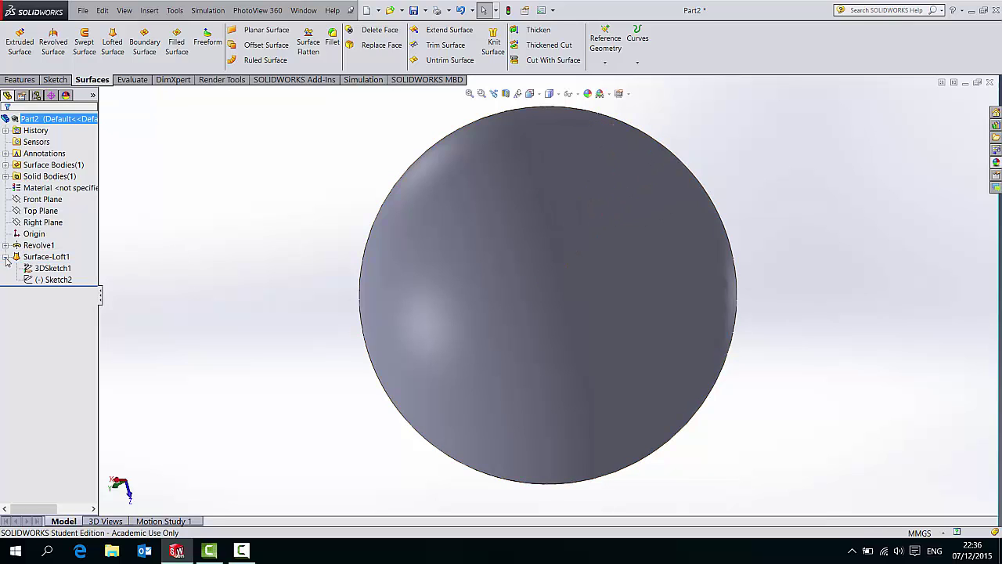
{"action": "left_click", "coordinate": [63, 270]}
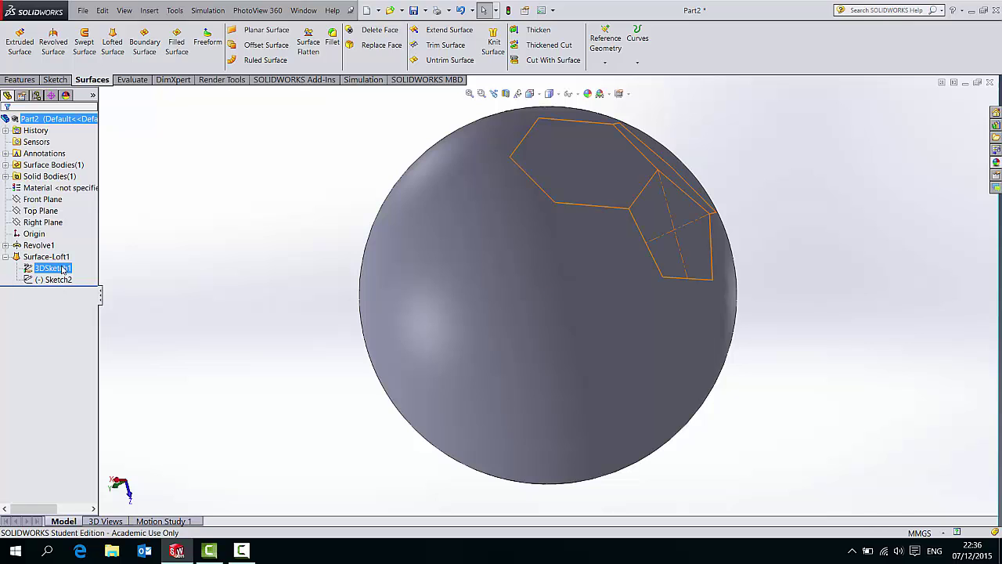
{"action": "right_click", "coordinate": [63, 270]}
{"action": "key", "text": "Escape"}
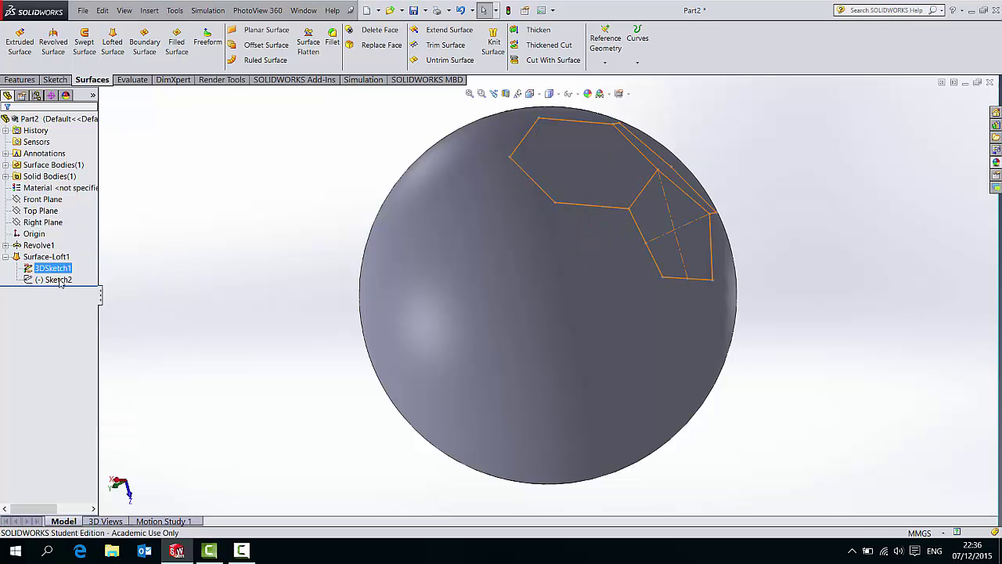
{"action": "left_click", "coordinate": [55, 280]}
{"action": "right_click", "coordinate": [60, 288]}
{"action": "key", "text": "Escape"}
{"action": "right_click", "coordinate": [61, 279]}
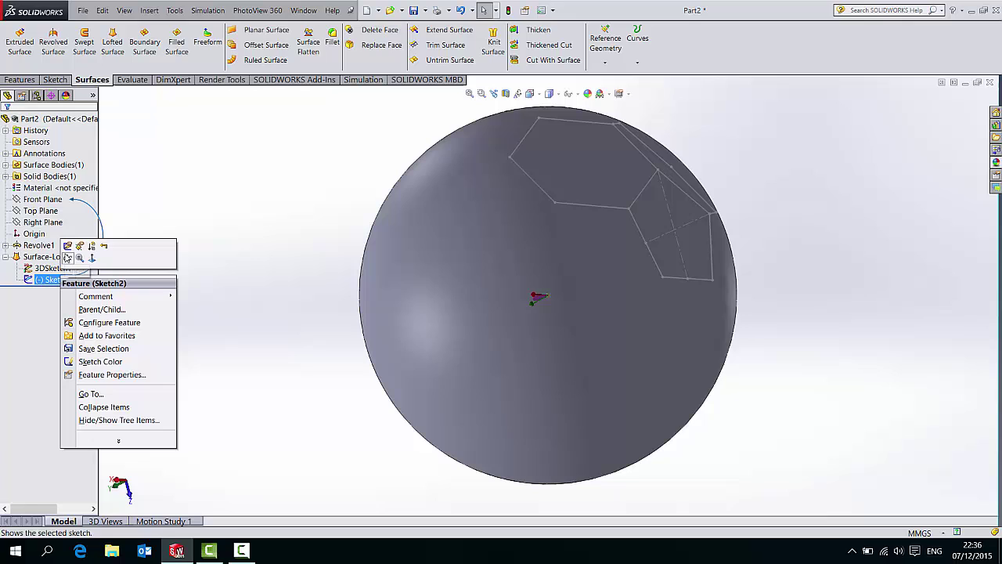
{"action": "left_click", "coordinate": [150, 171]}
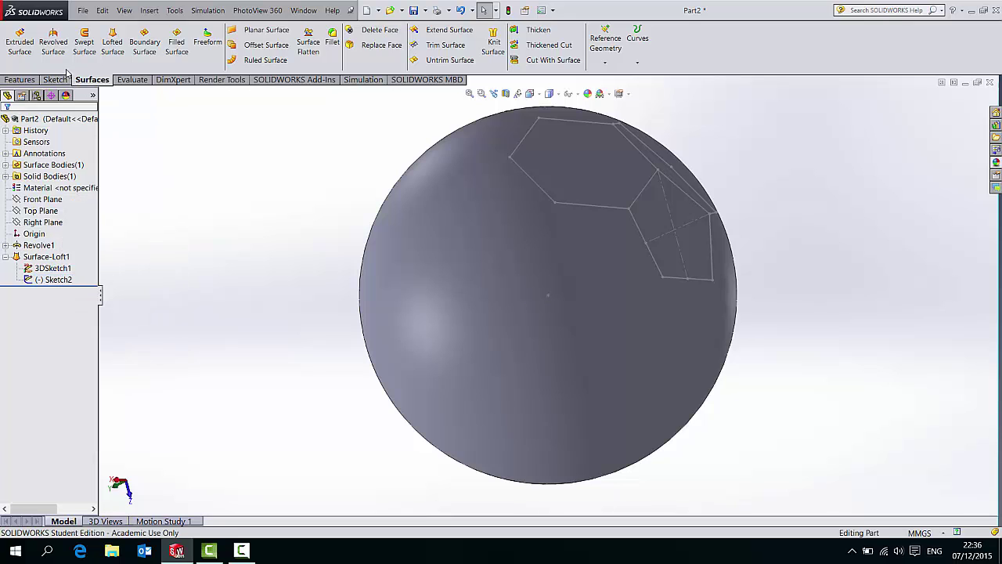
Loft a surface from the closed pentagon edge loop down to the centre point Point1@Sketch2.
{"action": "left_click", "coordinate": [113, 43]}
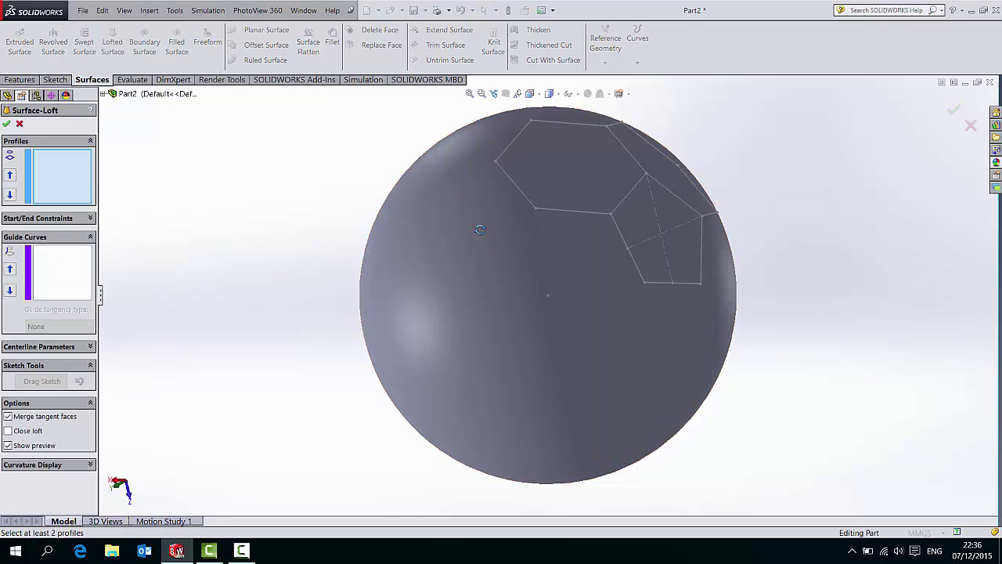
{"action": "middle_click_drag", "start_coordinate": [480, 229], "coordinate": [555, 222]}
{"action": "left_click", "coordinate": [610, 188]}
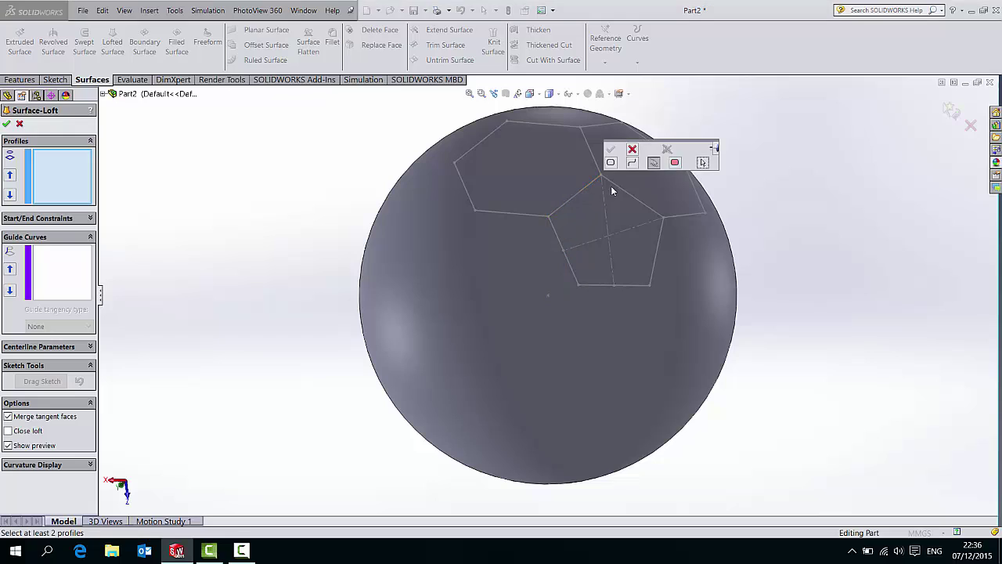
{"action": "left_click", "coordinate": [617, 187]}
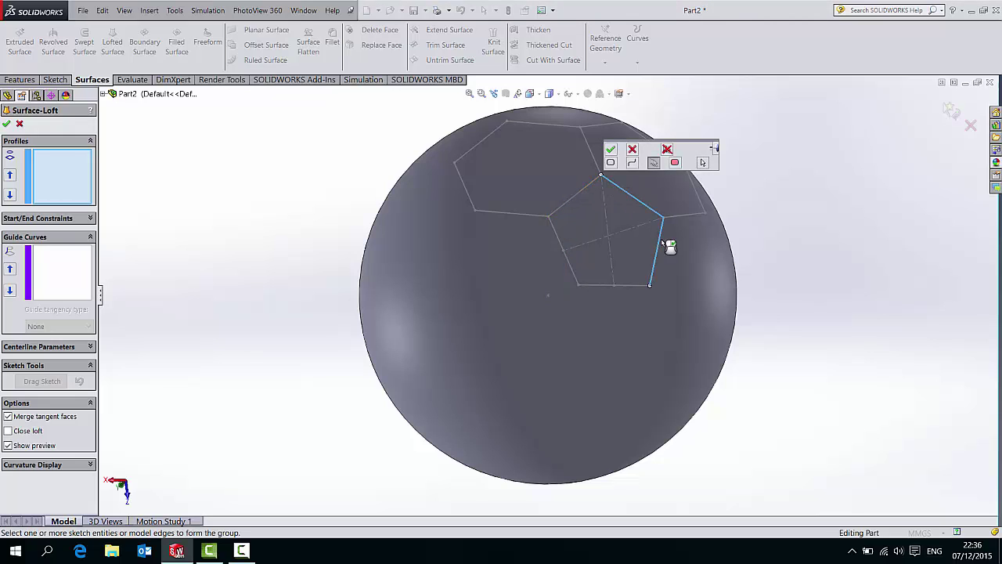
{"action": "left_click", "coordinate": [620, 287]}
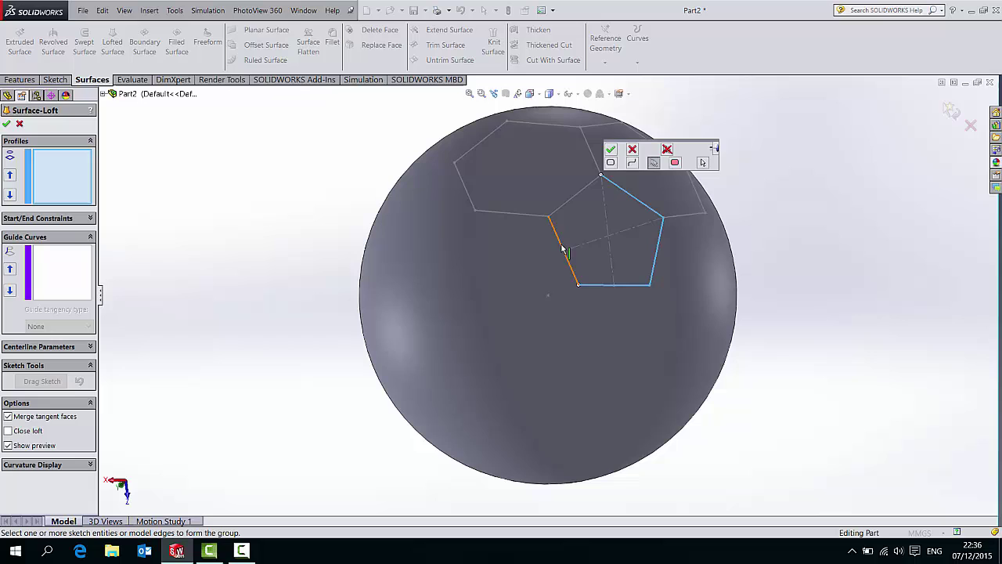
{"action": "left_click", "coordinate": [559, 236]}
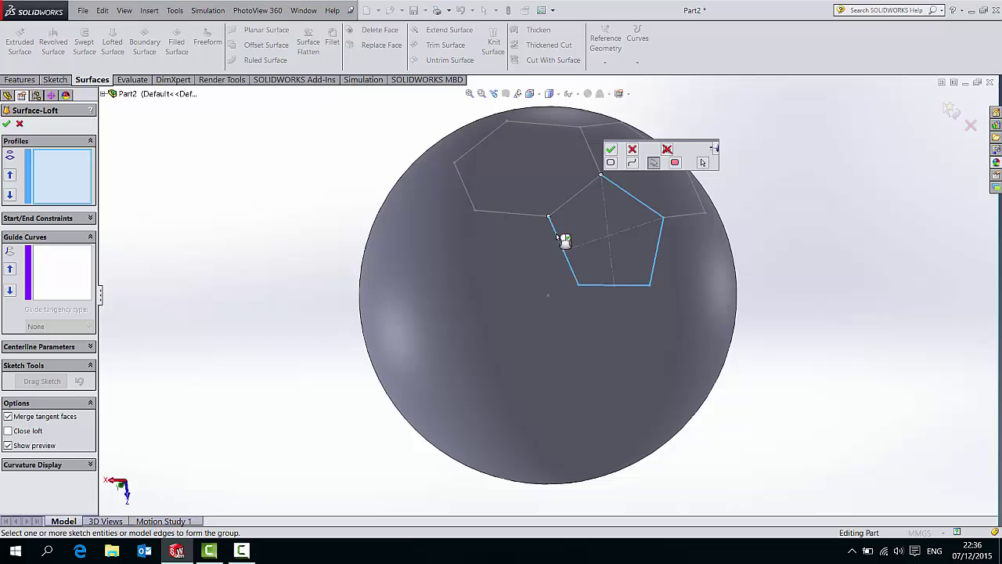
{"action": "left_click", "coordinate": [612, 149]}
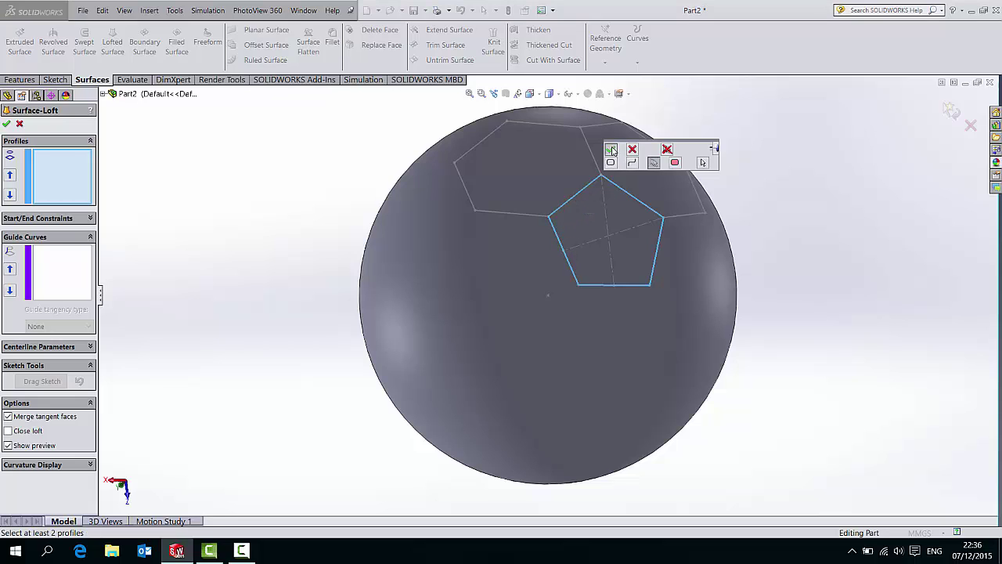
{"action": "left_click", "coordinate": [548, 295]}
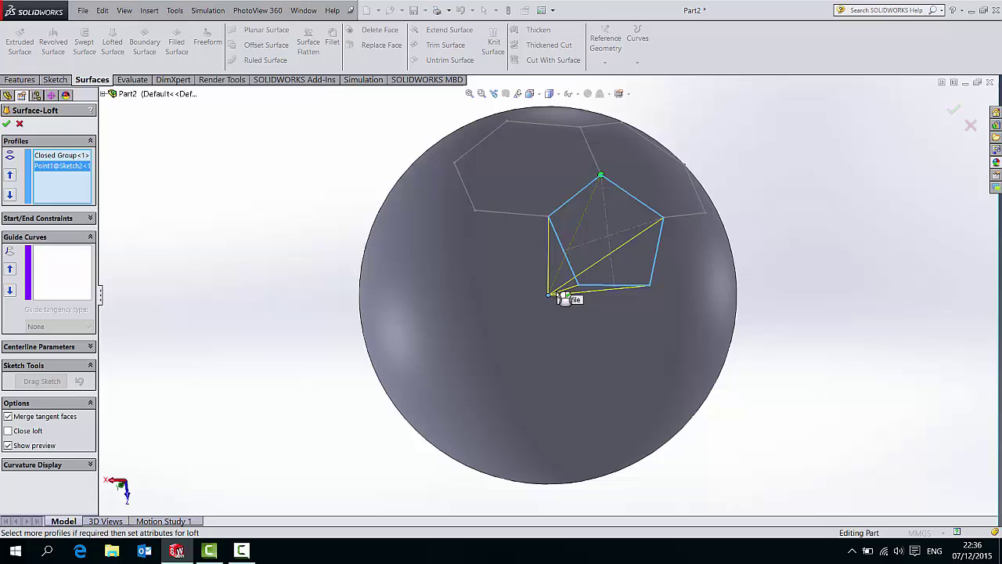
{"action": "left_click", "coordinate": [954, 110]}
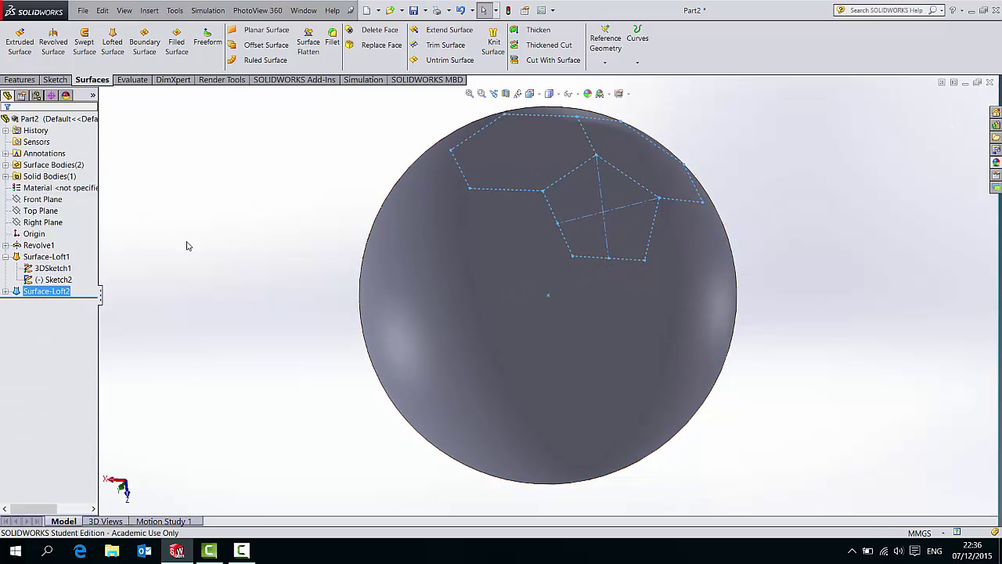
Hide the Revolve1 sphere body under Solid Bodies.
{"action": "left_click", "coordinate": [7, 246]}
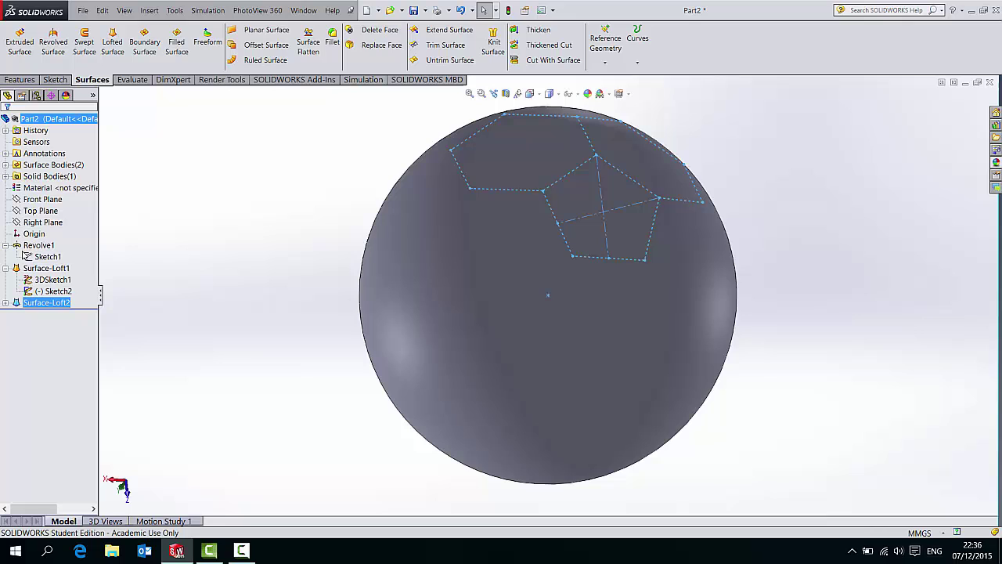
{"action": "left_click", "coordinate": [6, 176]}
{"action": "right_click", "coordinate": [51, 188]}
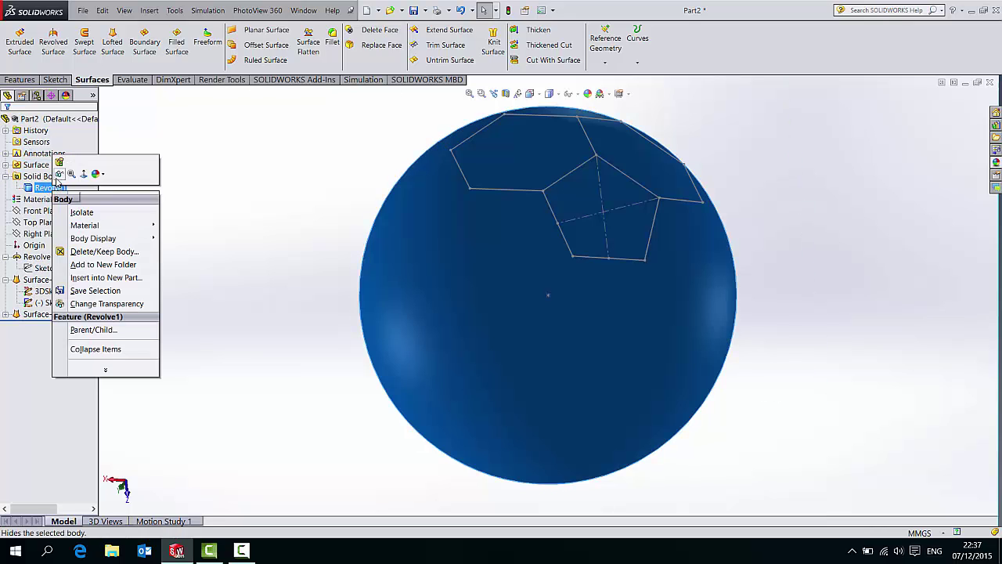
{"action": "left_click", "coordinate": [59, 162]}
{"action": "mouse_move", "coordinate": [496, 295]}
{"action": "middle_mouse_down"}
{"action": "mouse_move", "coordinate": [567, 241]}
{"action": "mouse_move", "coordinate": [602, 432]}
{"action": "mouse_move", "coordinate": [557, 300]}
{"action": "mouse_move", "coordinate": [521, 268]}
{"action": "mouse_move", "coordinate": [493, 338]}
{"action": "mouse_move", "coordinate": [539, 203]}
{"action": "mouse_move", "coordinate": [552, 287]}
{"action": "mouse_move", "coordinate": [529, 281]}
{"action": "mouse_move", "coordinate": [541, 198]}
{"action": "middle_mouse_up"}
Hide 3DSketch1 and Sketch2, leaving only the two lofted surfaces visible.
{"action": "right_click", "coordinate": [36, 290]}
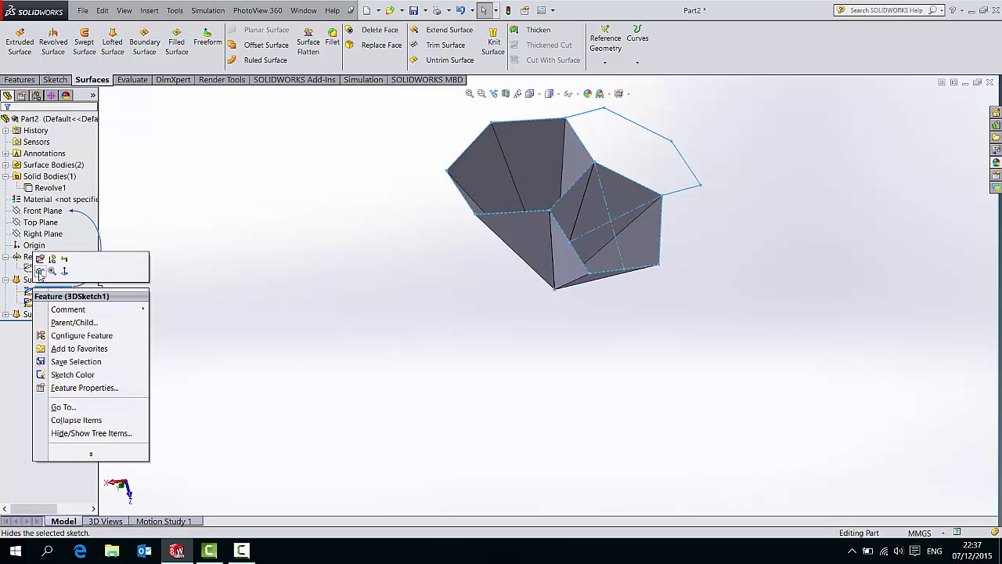
{"action": "left_click", "coordinate": [40, 270]}
{"action": "right_click", "coordinate": [45, 302]}
{"action": "left_click", "coordinate": [48, 282]}
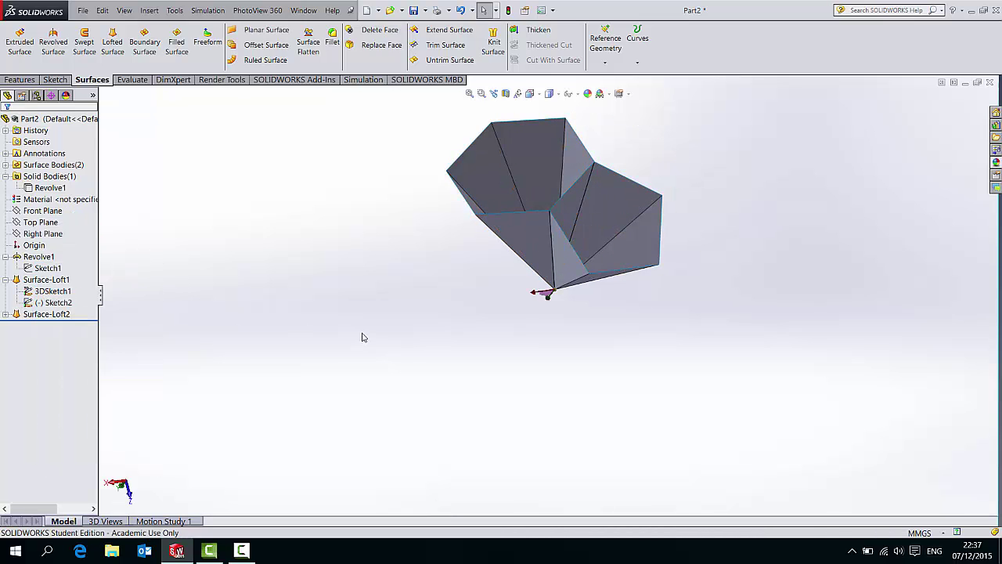